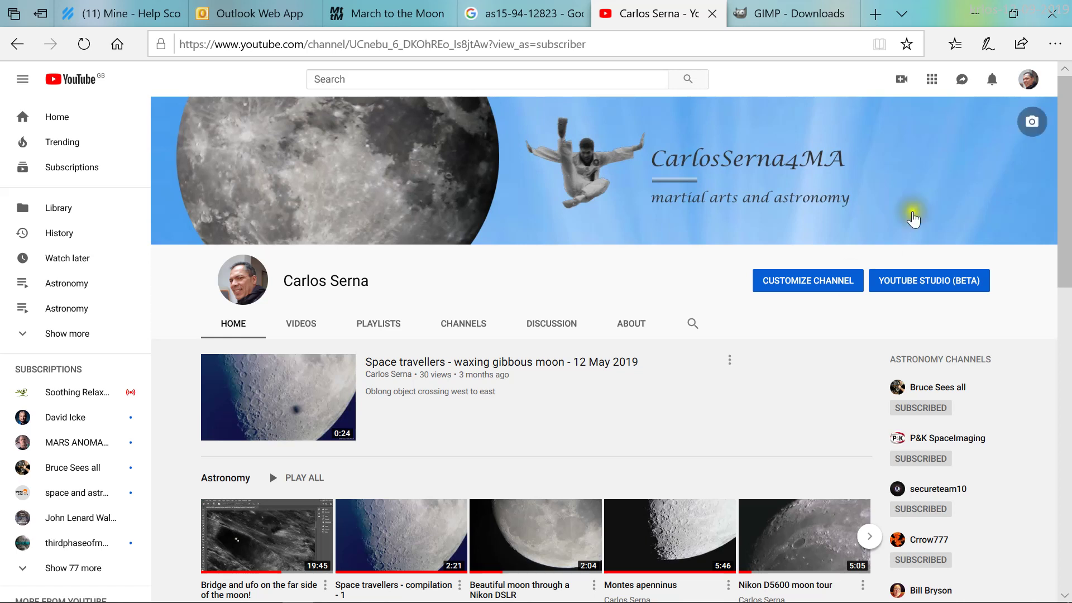
click(743, 20)
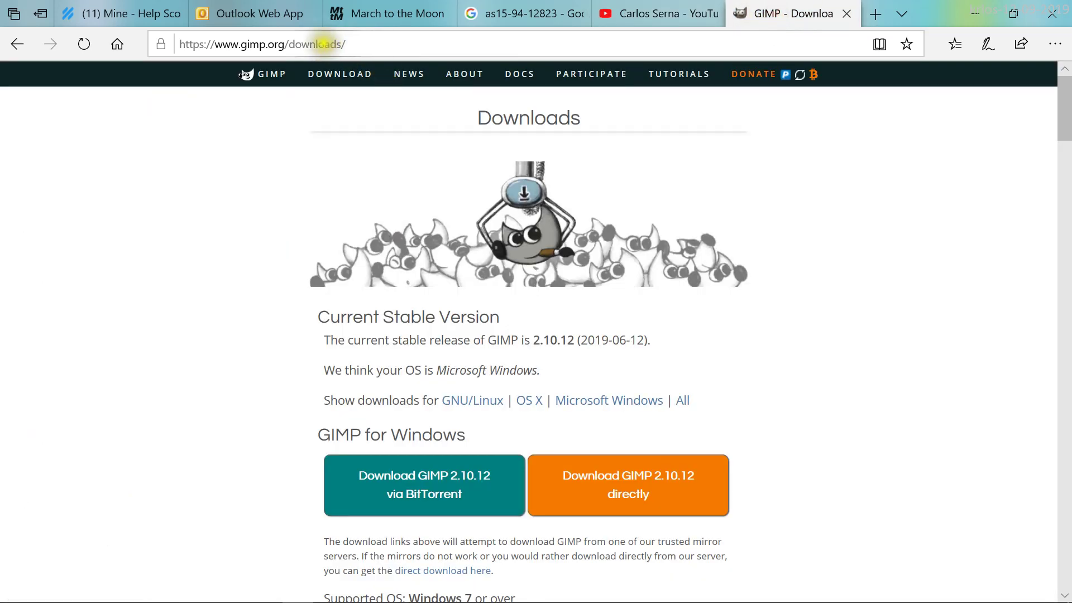
drag(285, 44, 176, 44)
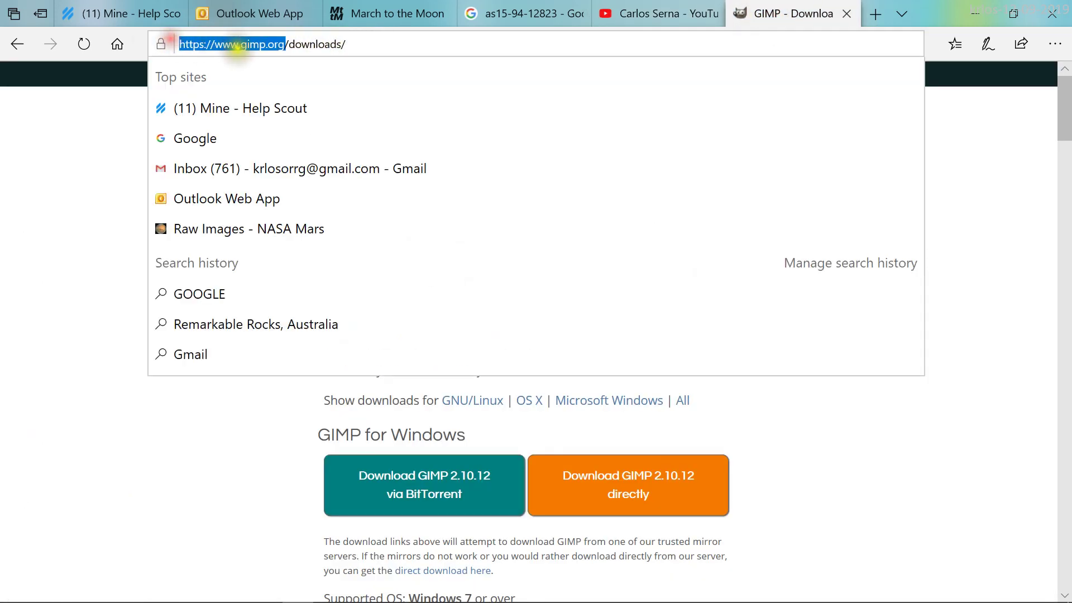
drag(346, 44, 289, 44)
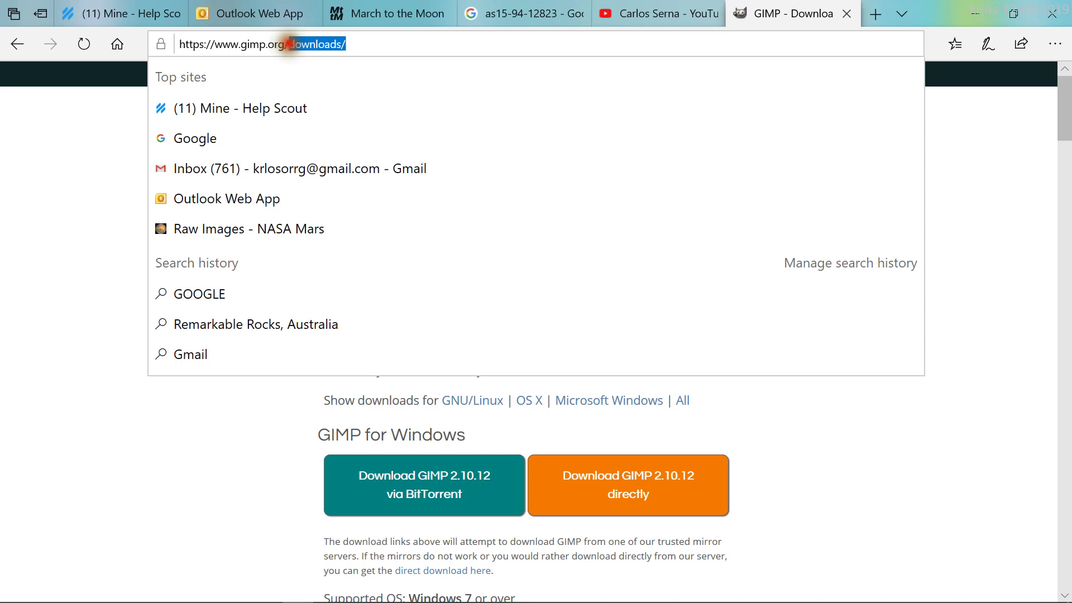
key(BackSpace)
key(Return)
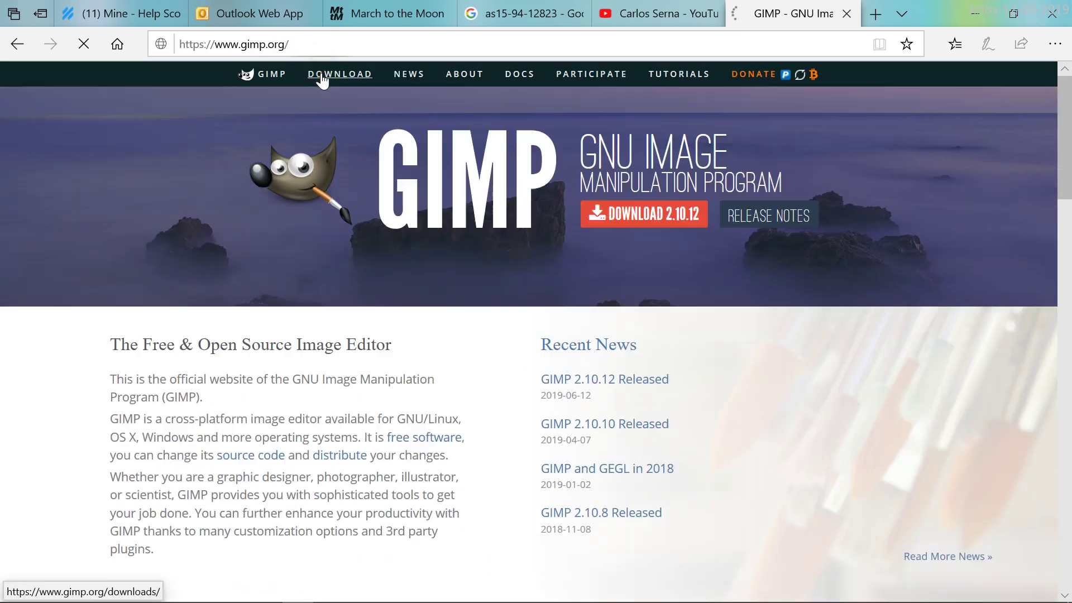
- Open the GIMP downloads page and locate the direct download of version 2.10.12 for Windows
click(323, 78)
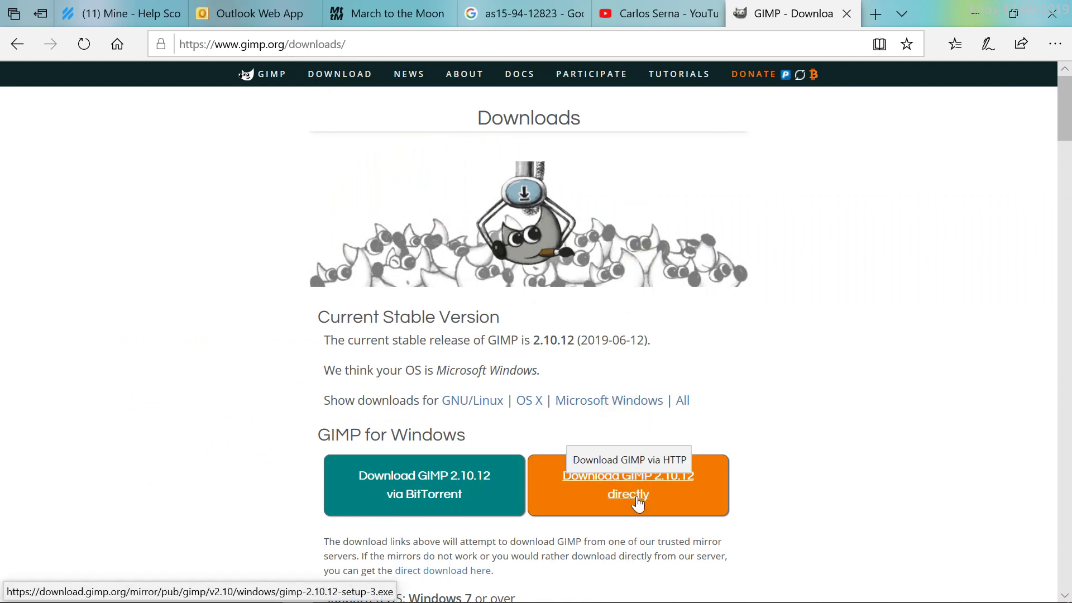
click(771, 433)
click(689, 478)
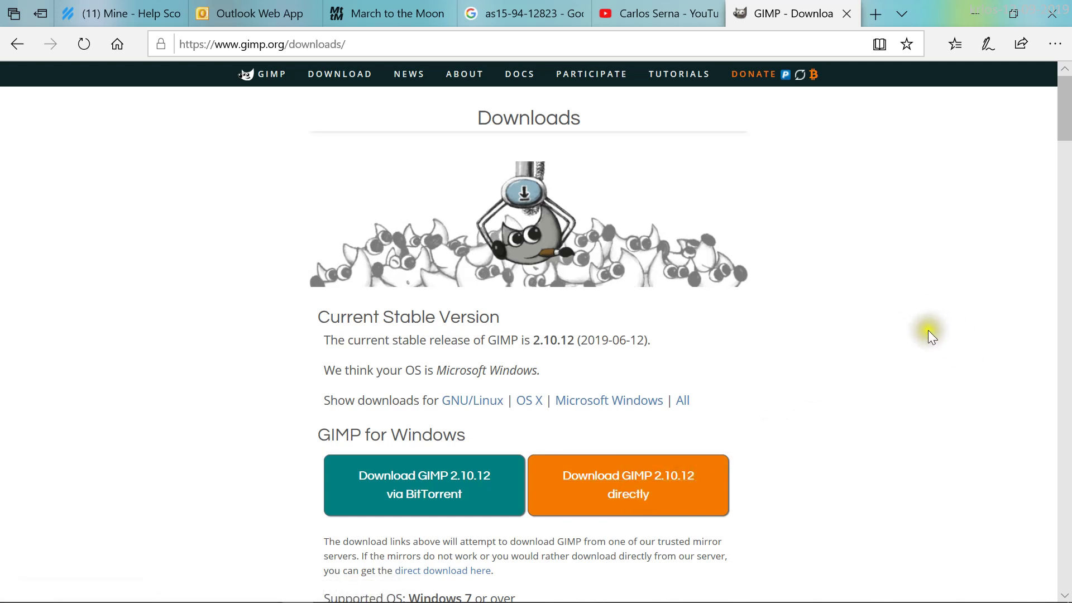
- Review the Google search results for as15-94-12823
click(526, 14)
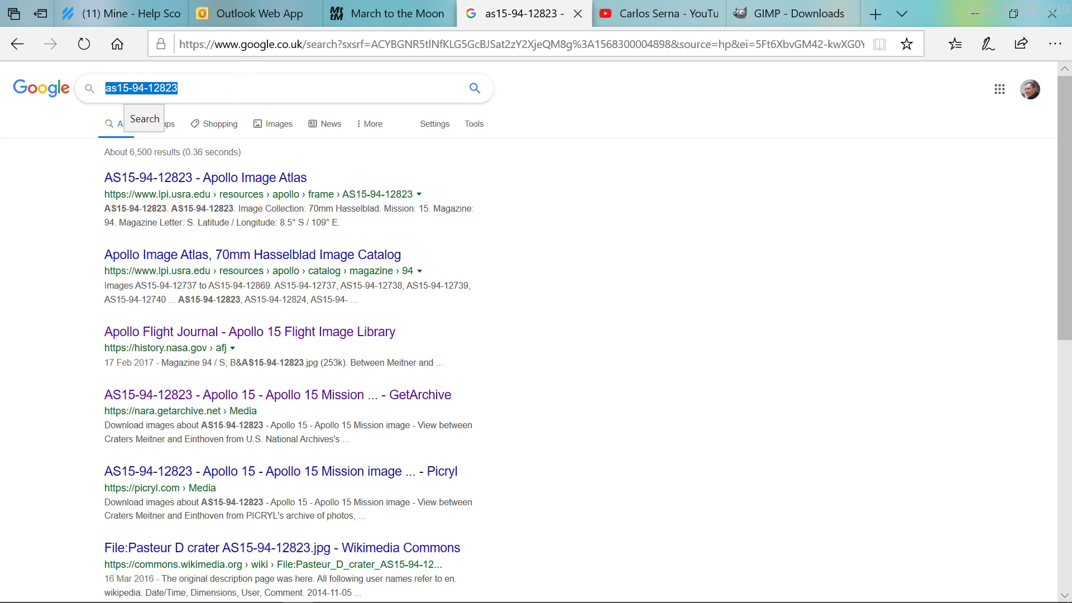
click(602, 200)
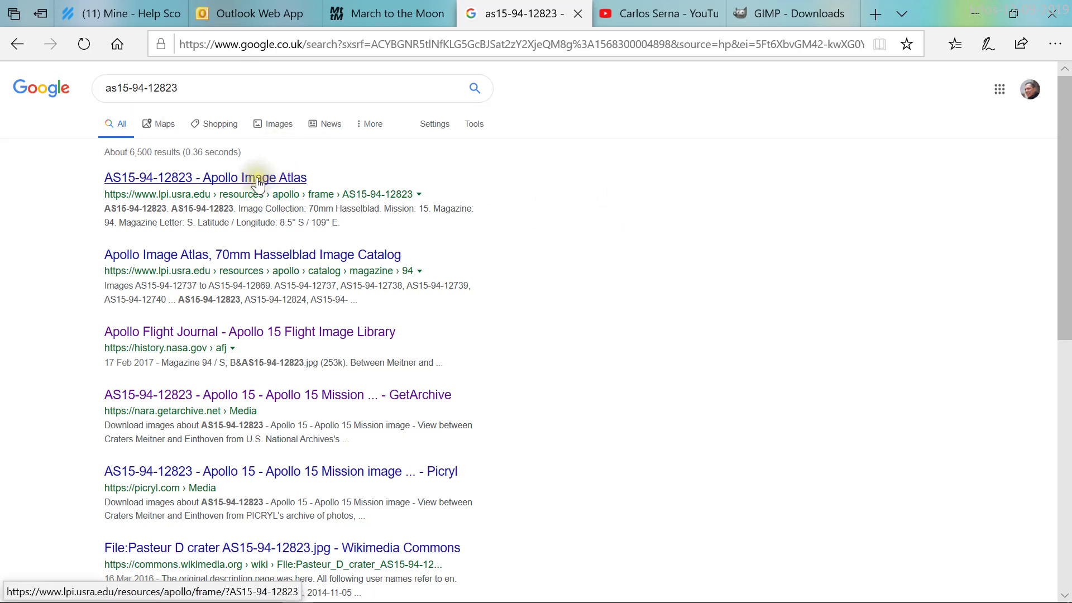
- Search the March to the Moon site for AS15-94-12823 and open the Apollo 15 image
click(351, 13)
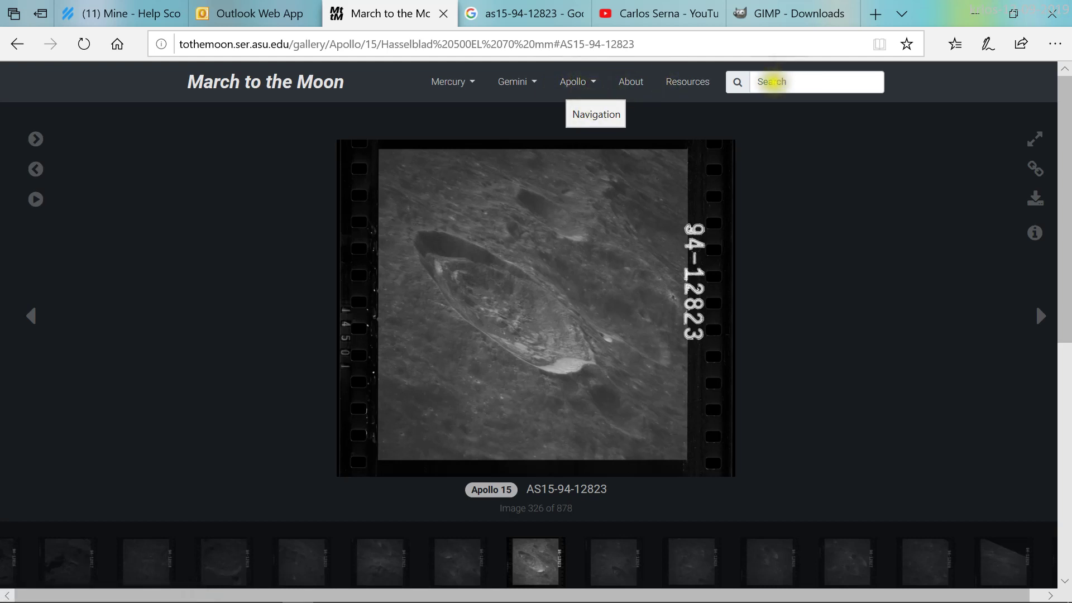
click(775, 84)
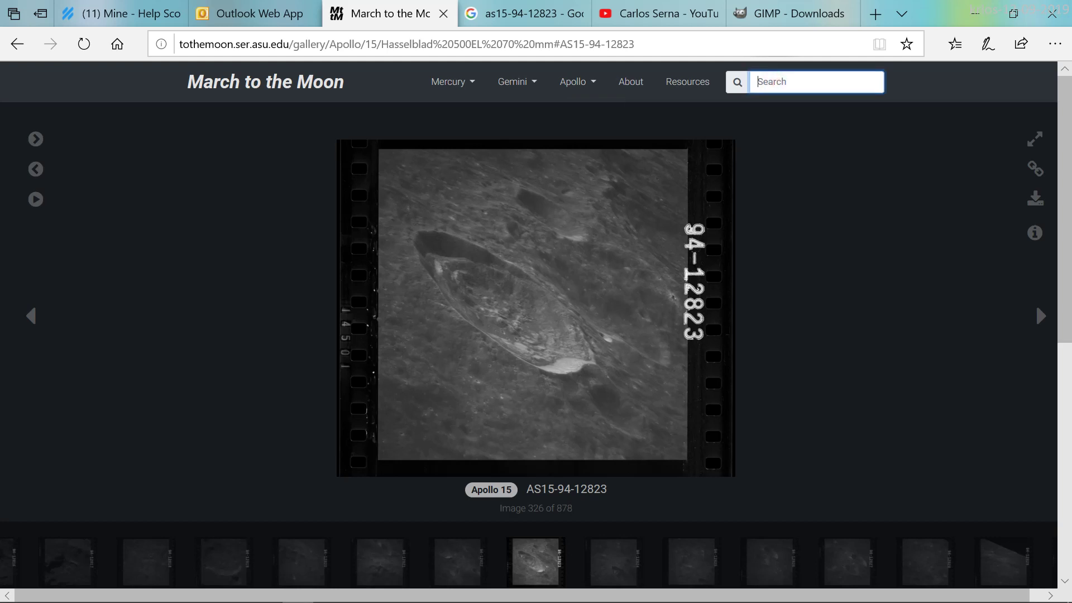
text(AA)
key(BackSpace)
text(AS15-94-12823)
click(763, 82)
key(BackSpace)
key(Return)
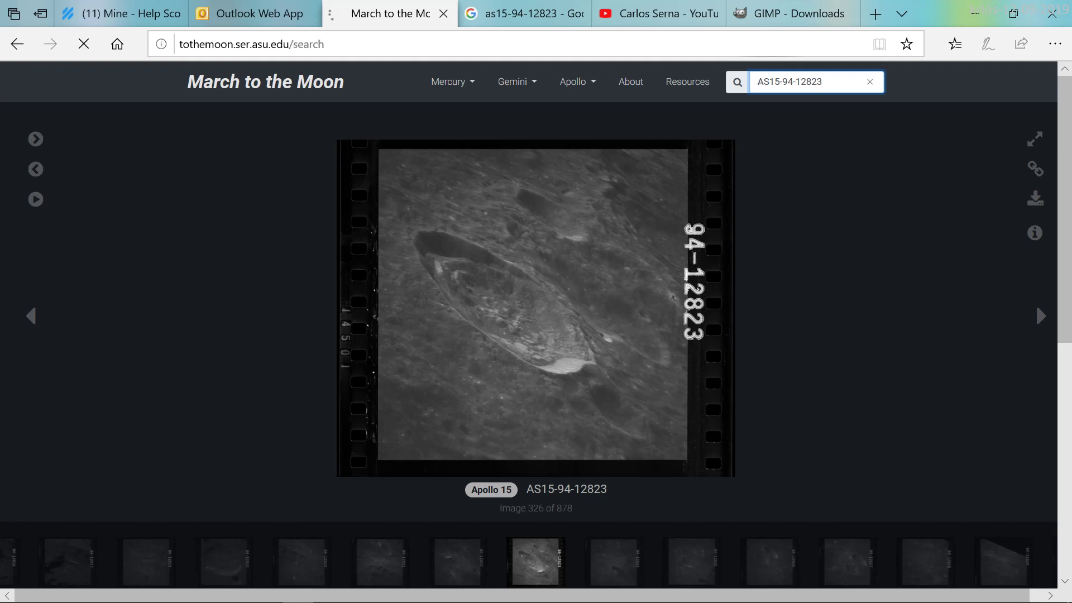
click(601, 218)
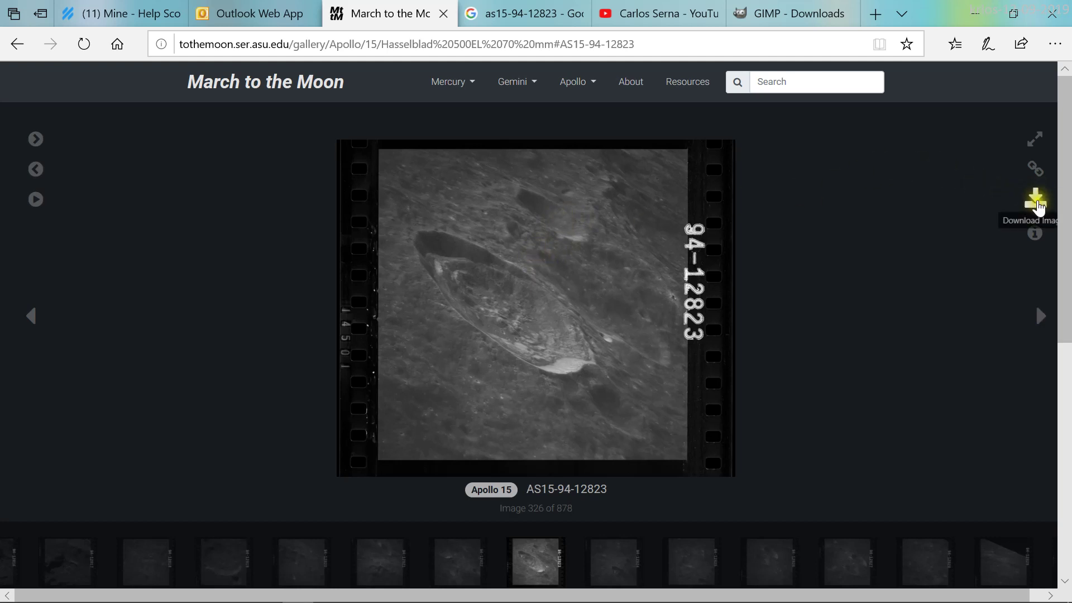
- Show the download sizes for image AS15-94-12823, choose the Raw version, and dismiss the size list
click(1037, 204)
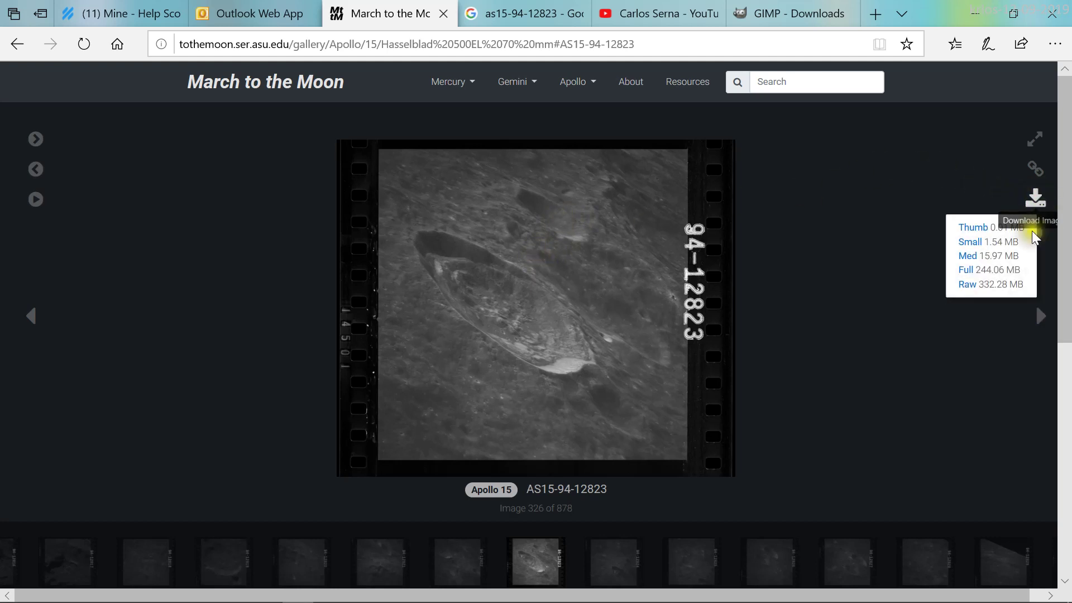
click(968, 285)
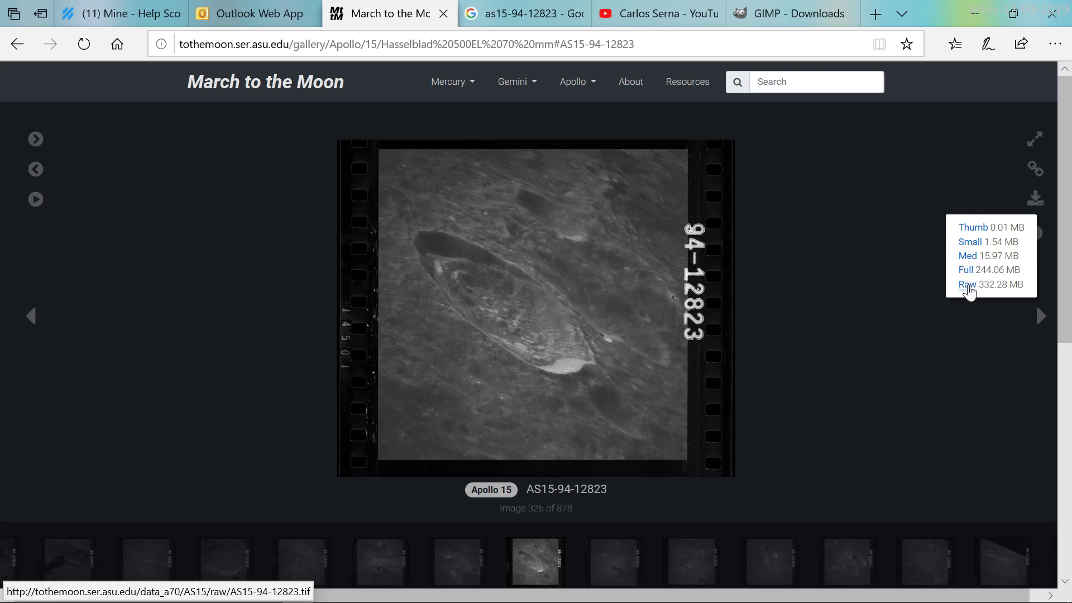
click(969, 288)
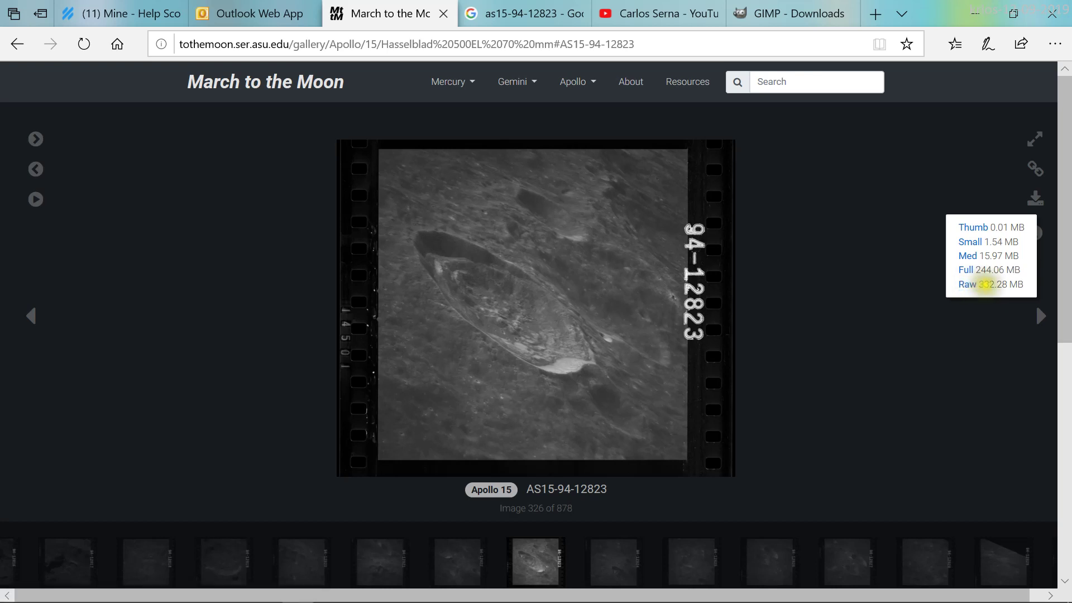
click(773, 314)
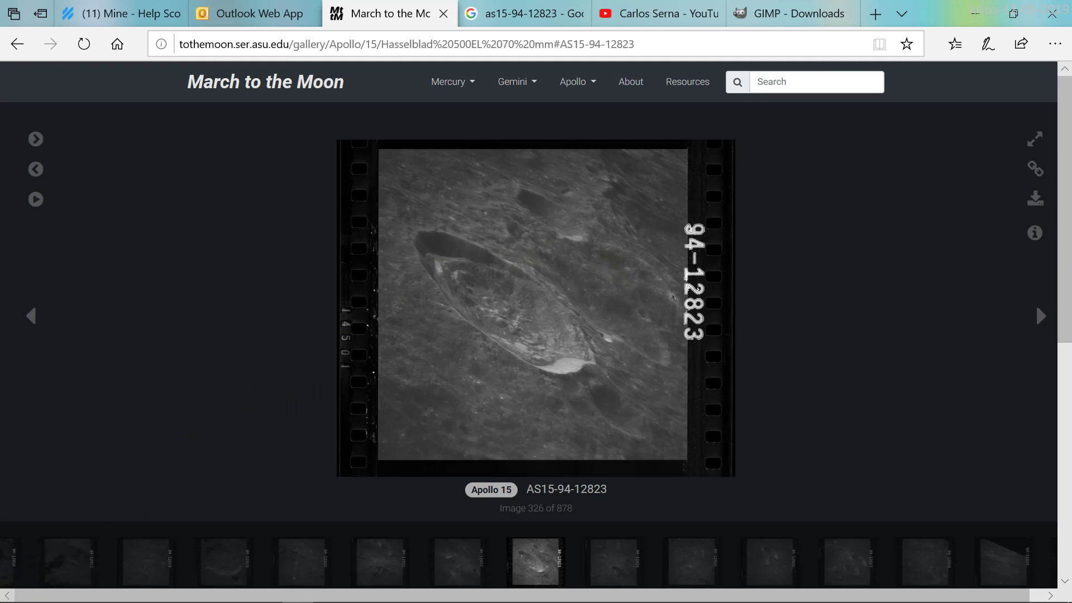
- Launch GIMP 2.10.12 from the installed programs
click(7, 597)
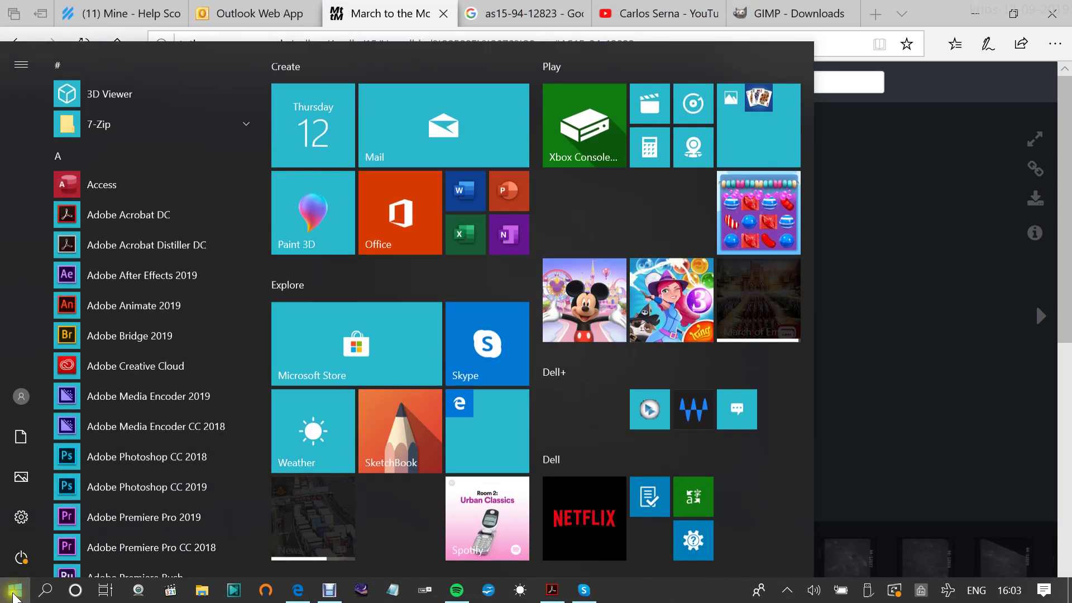
scroll(139, 501, down, 12)
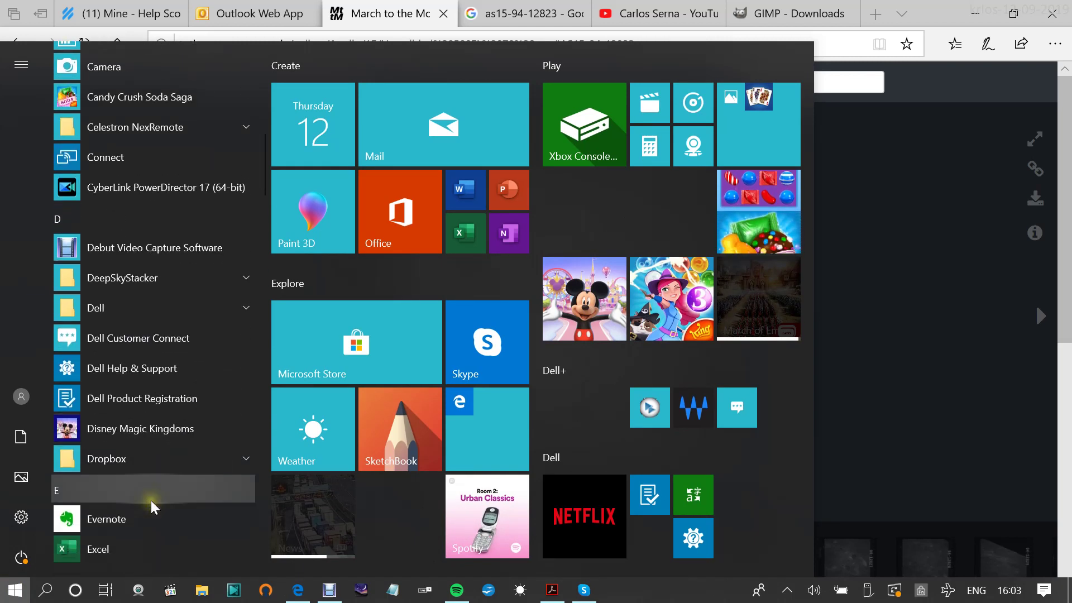
scroll(152, 500, down, 5)
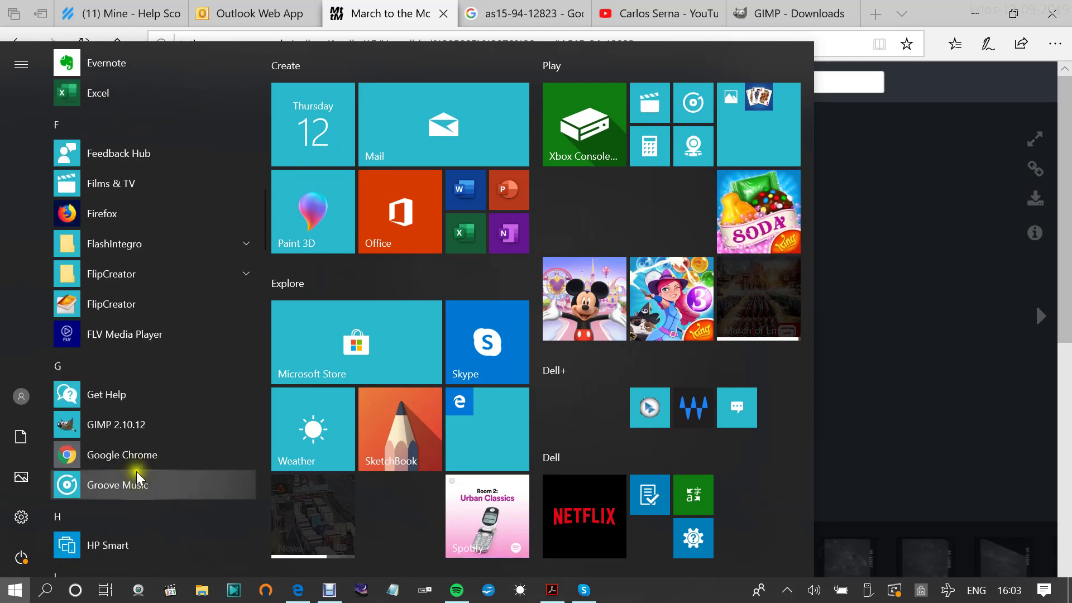
click(129, 429)
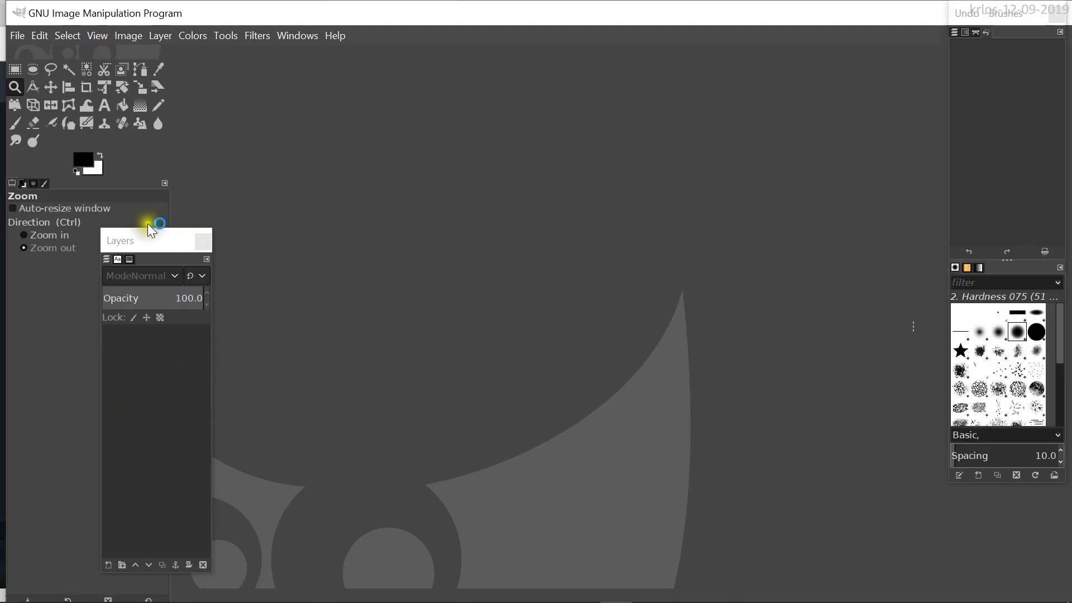
- Close the floating Layers window and add the Layers dialog to the dock beneath the toolbox
drag(156, 238, 642, 121)
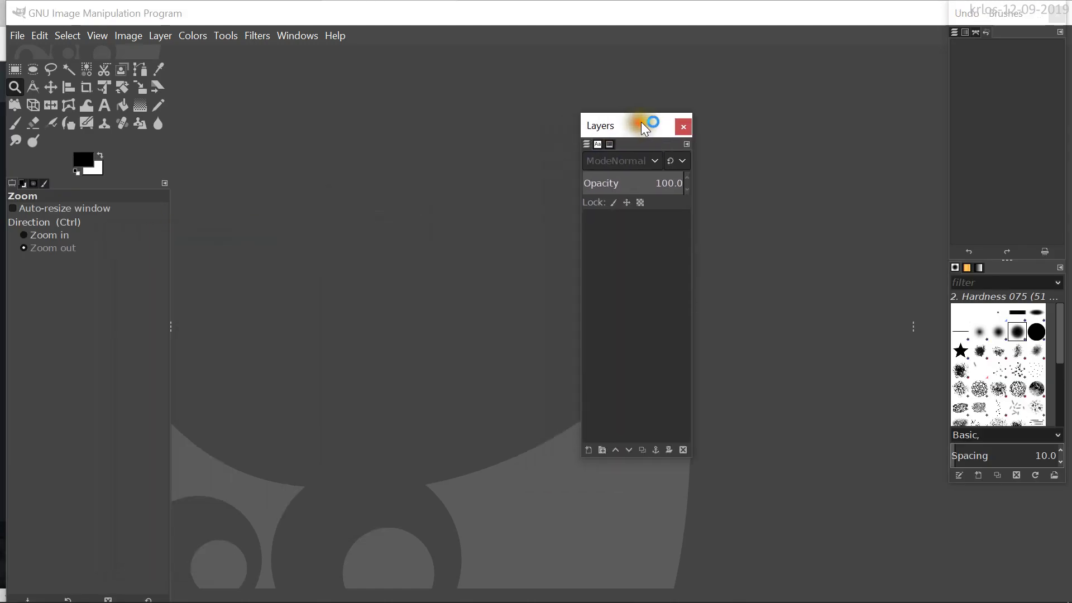
click(683, 127)
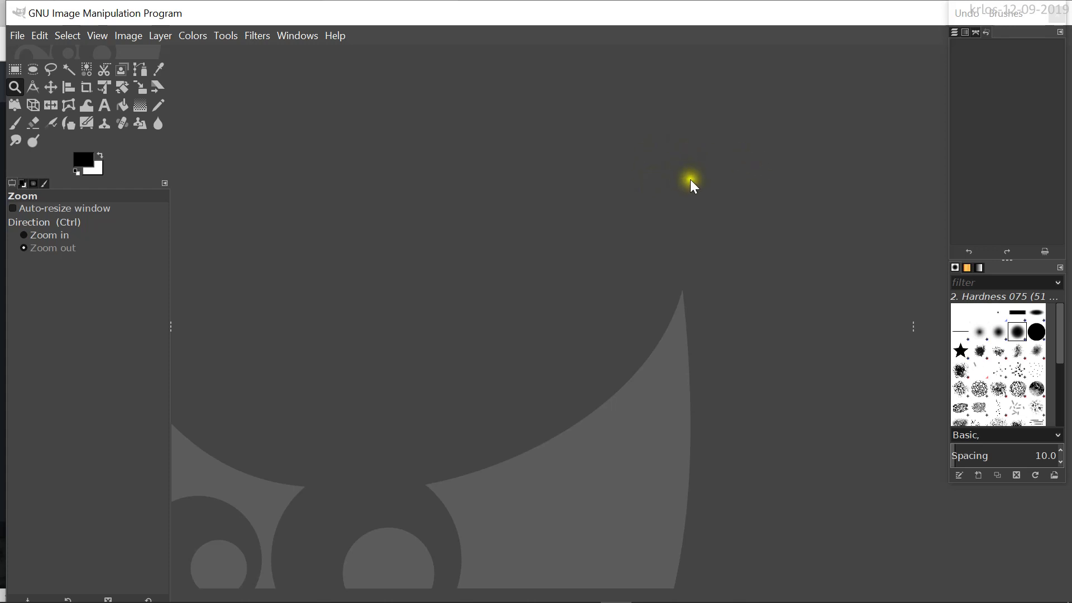
click(299, 35)
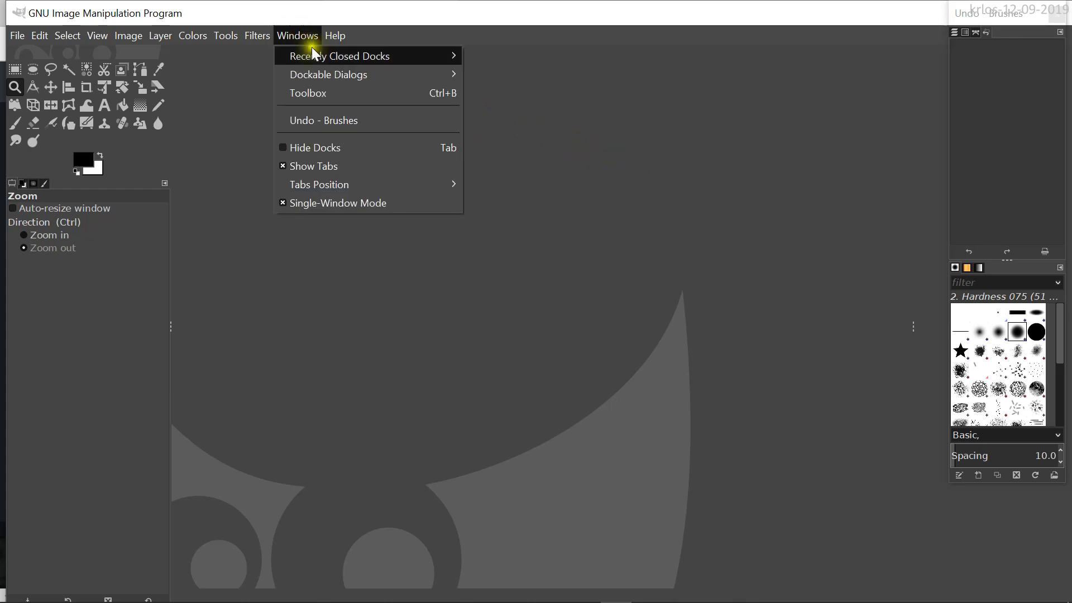
click(313, 74)
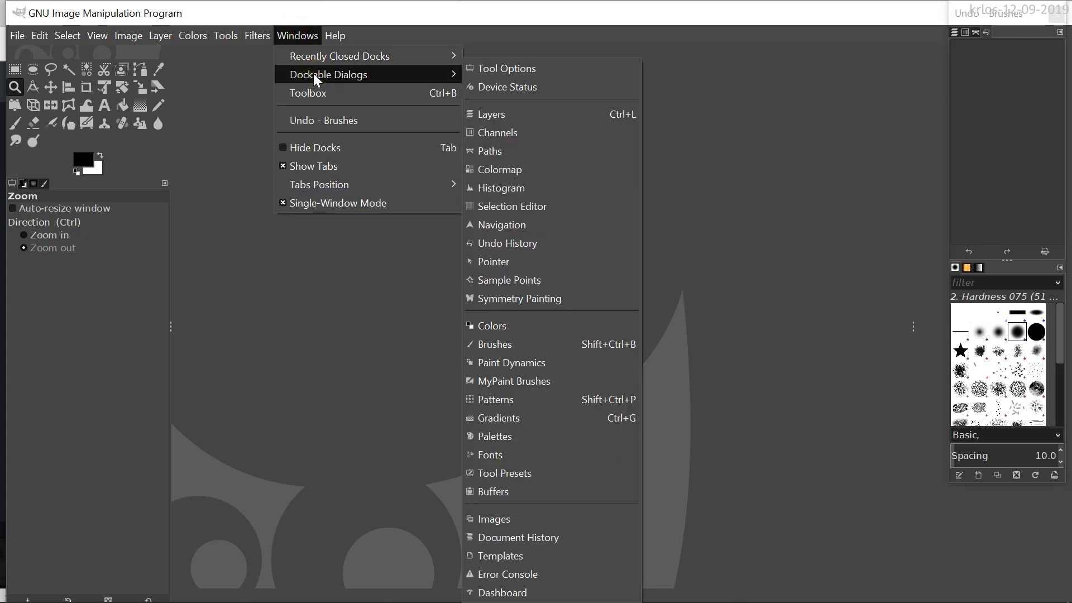
click(501, 112)
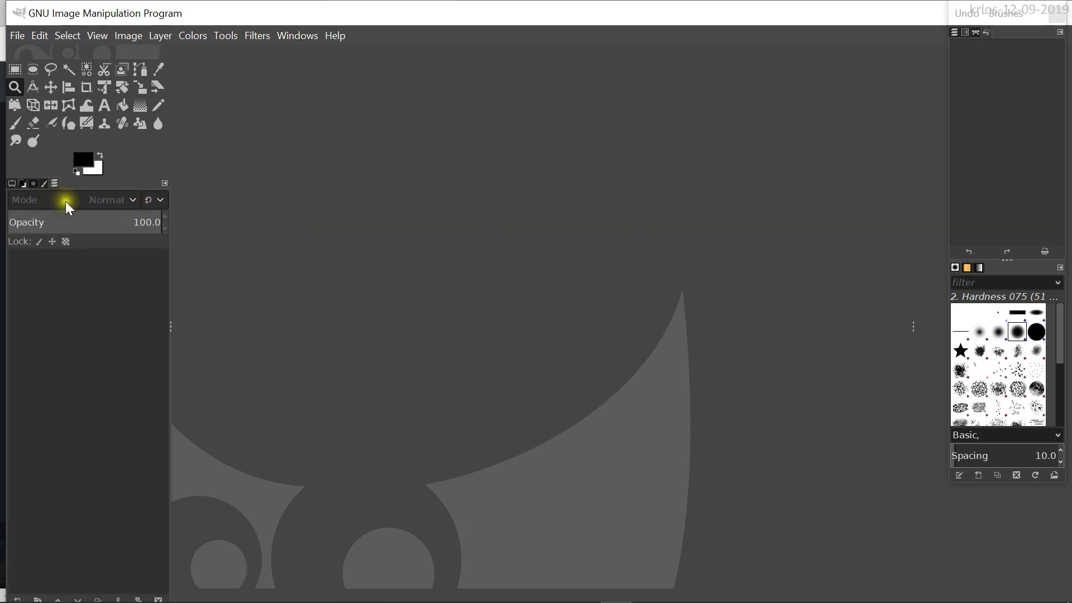
- Move the floating Undo - Brushes window clear of the edge and close it
drag(993, 20, 862, 69)
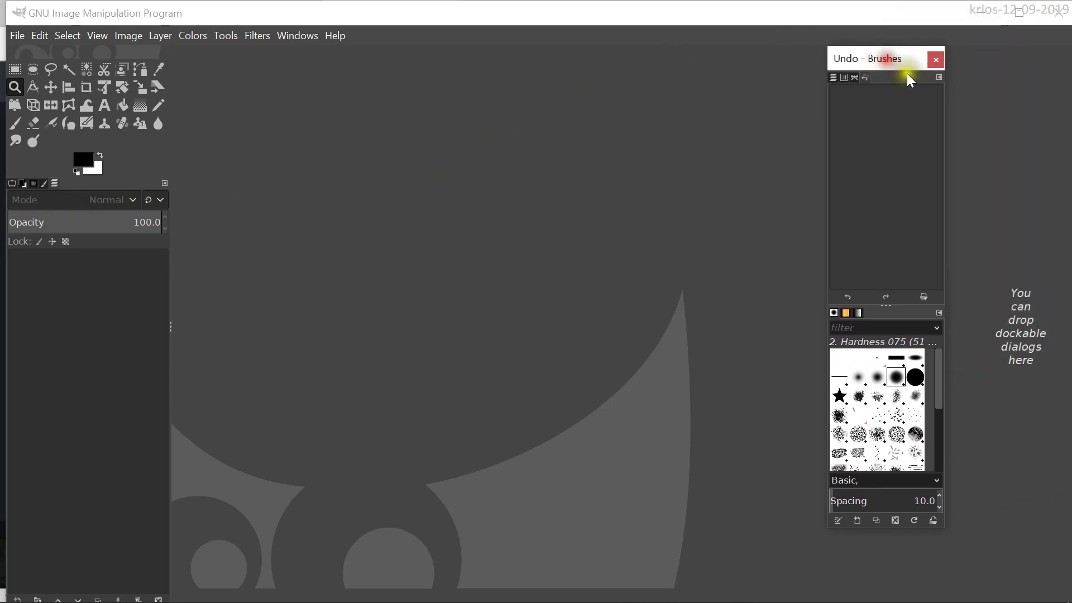
click(936, 60)
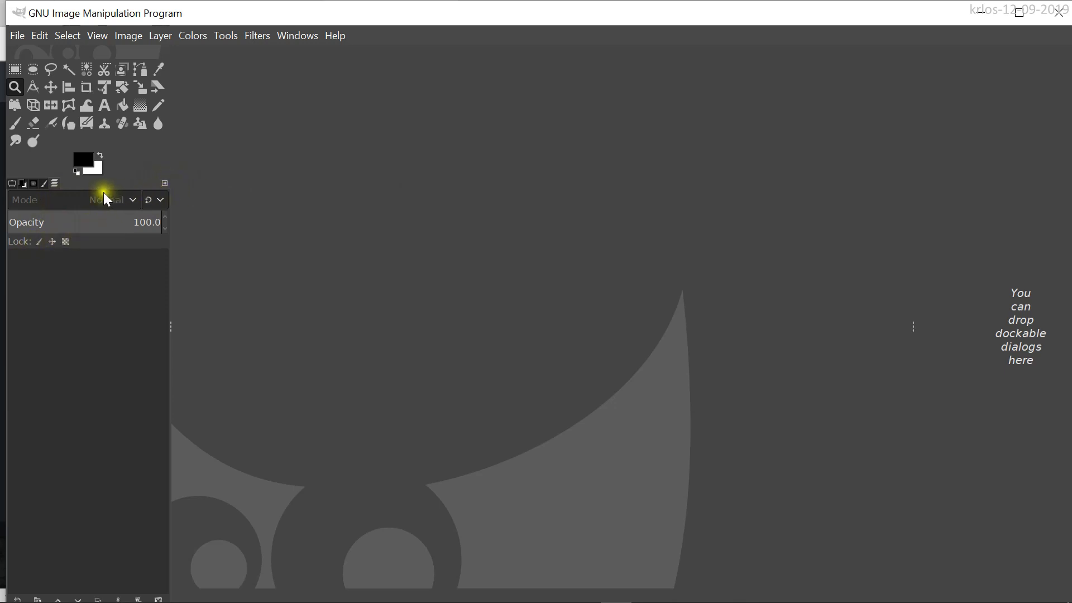
- Open the recently used image AS15-94-12823-vegetation-bridge-airship.tif
click(16, 37)
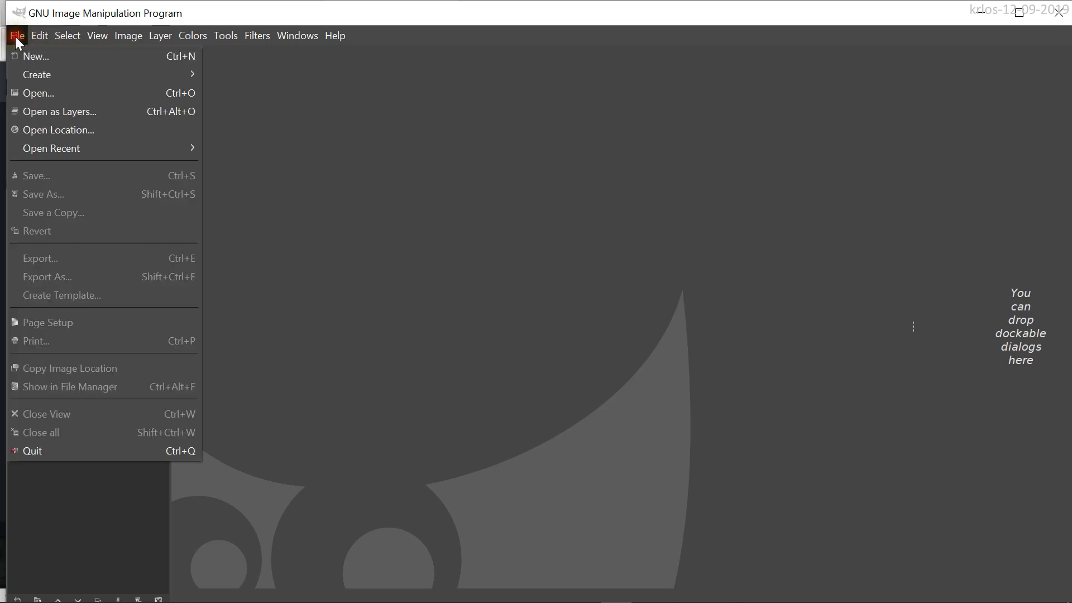
click(36, 90)
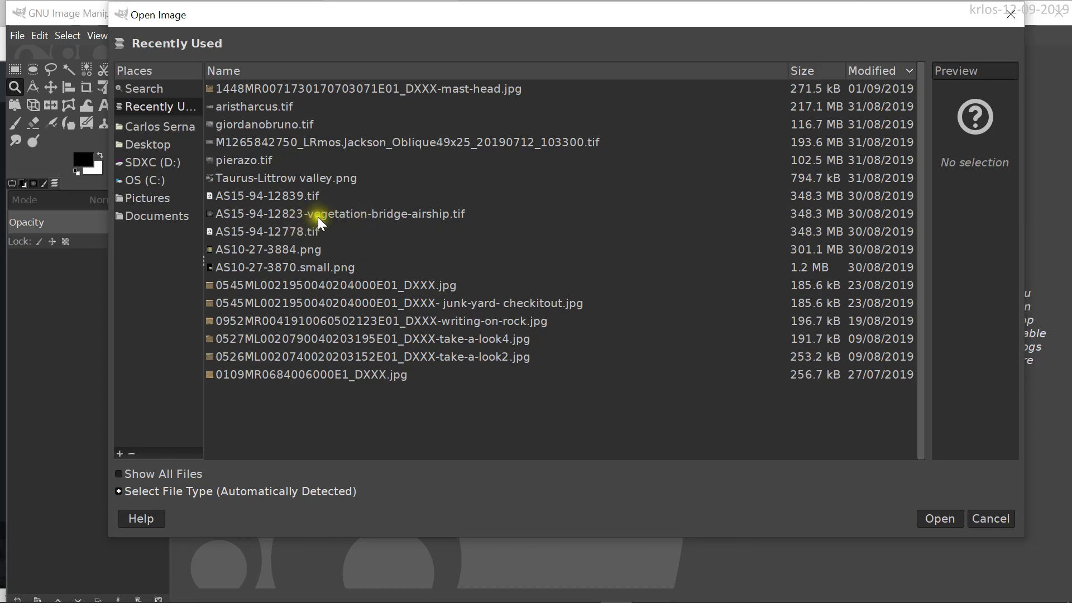
double_click(333, 214)
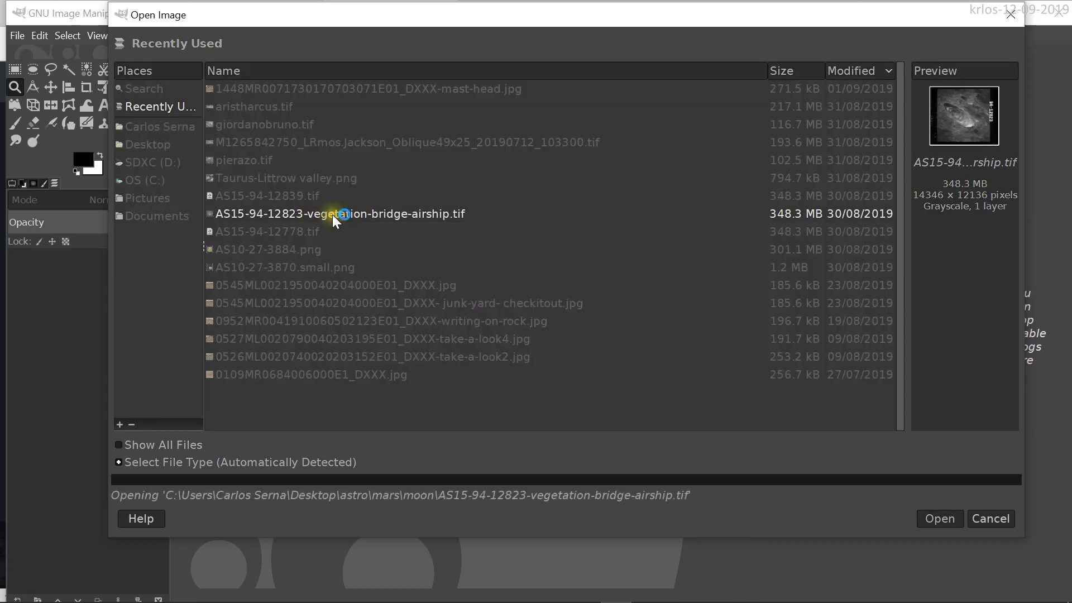
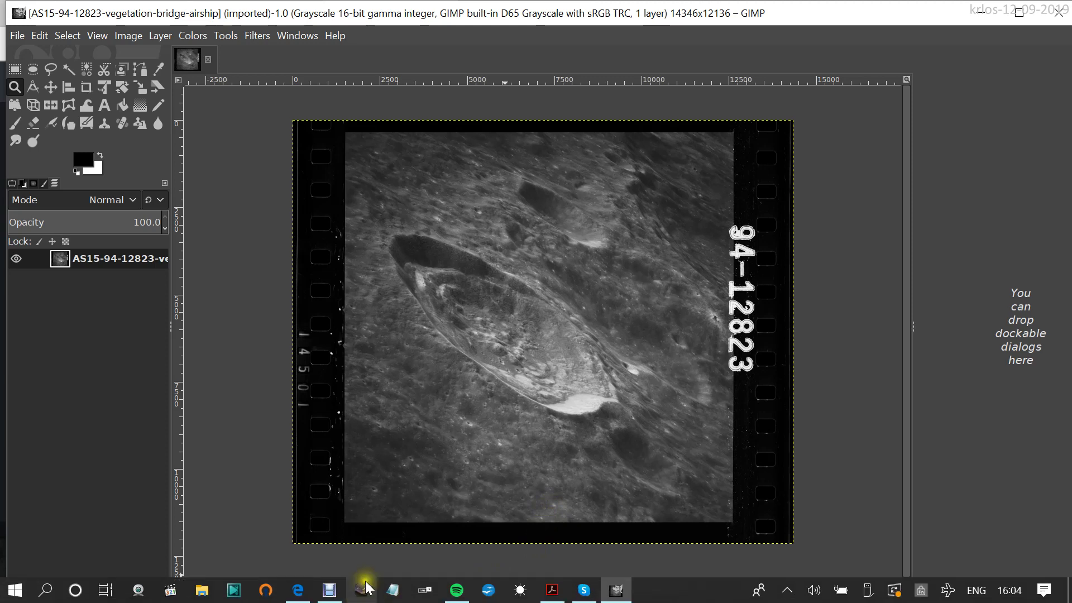
- Switch to Microsoft Edge and open the GetArchive page for AS15-94-12823 from the Google results
click(302, 593)
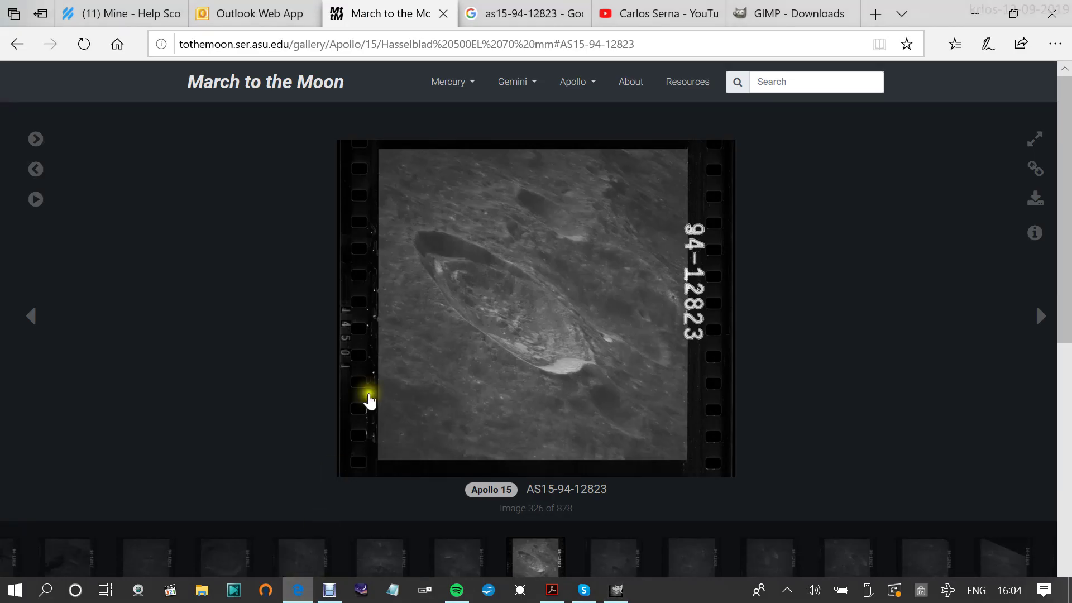
click(505, 14)
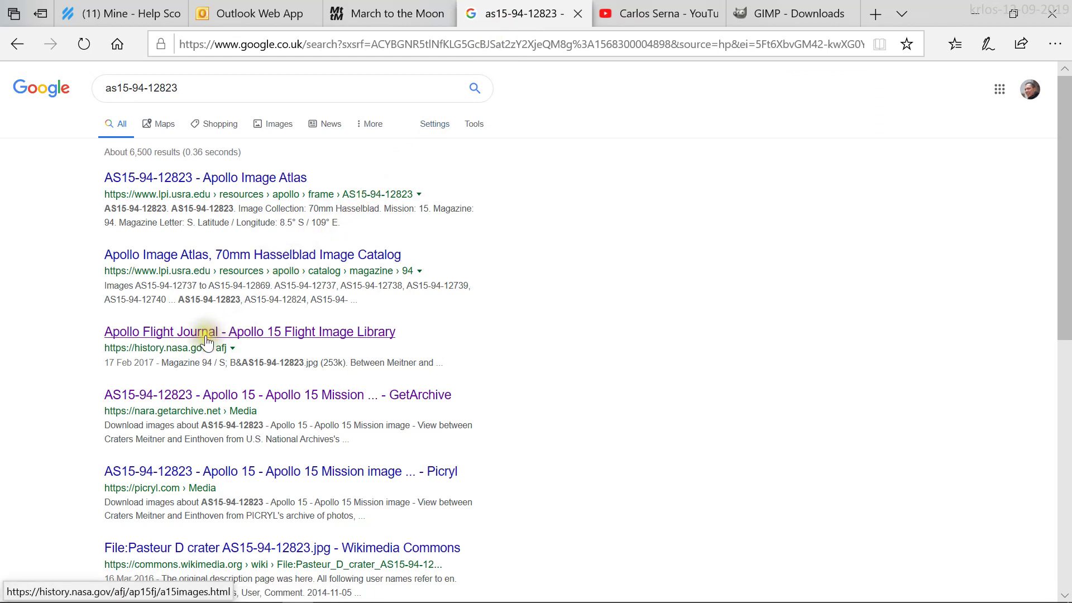
click(176, 397)
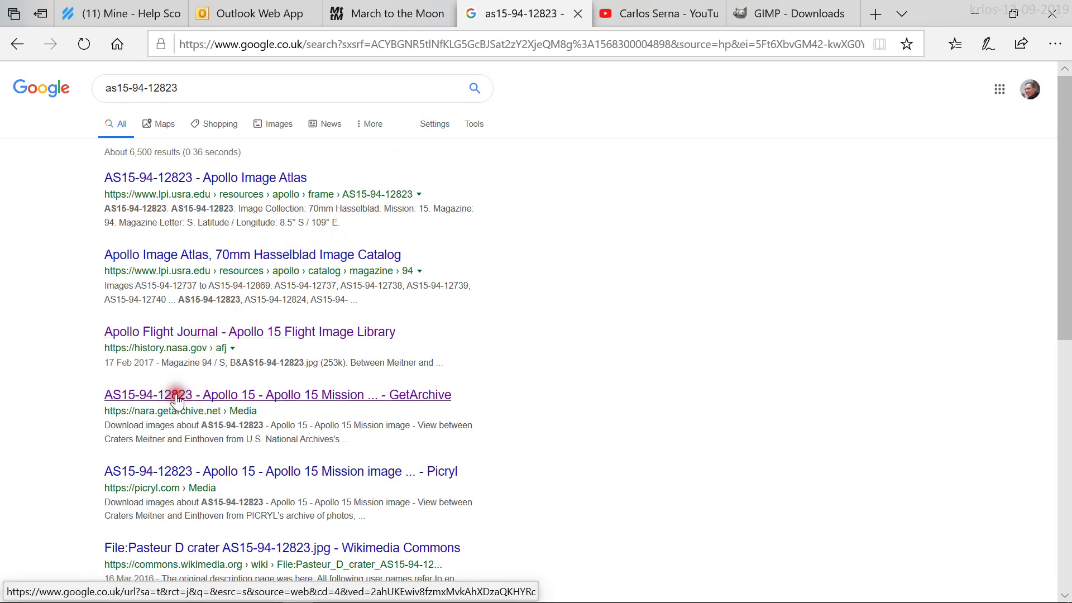
click(213, 400)
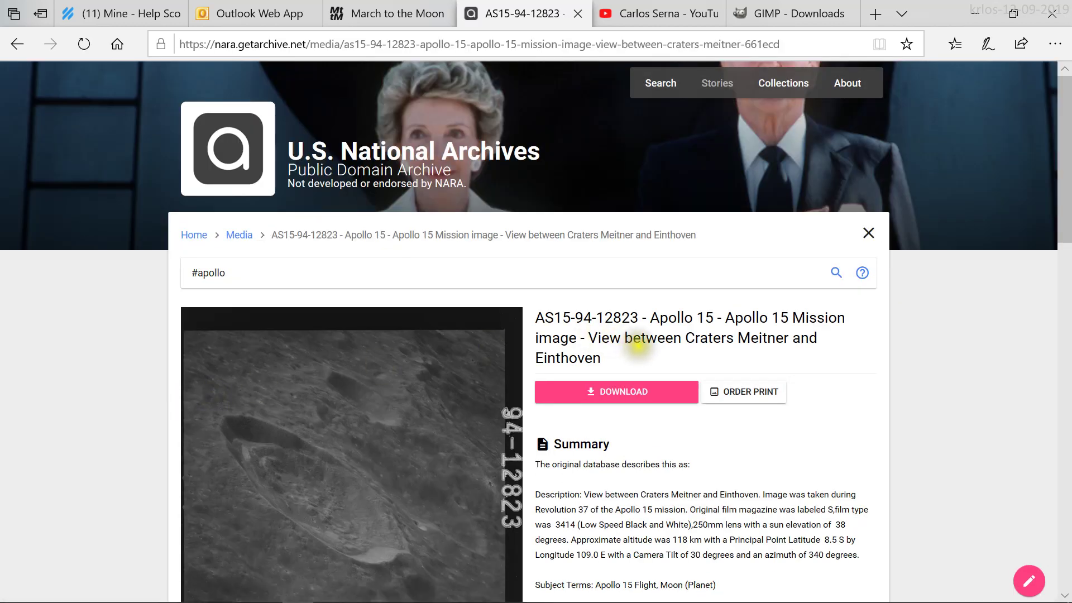
- Read the AS15-94-12823 summary on the archive page, highlighting the passage on film magazine, lens, altitude and camera tilt
scroll(363, 369, down, 4)
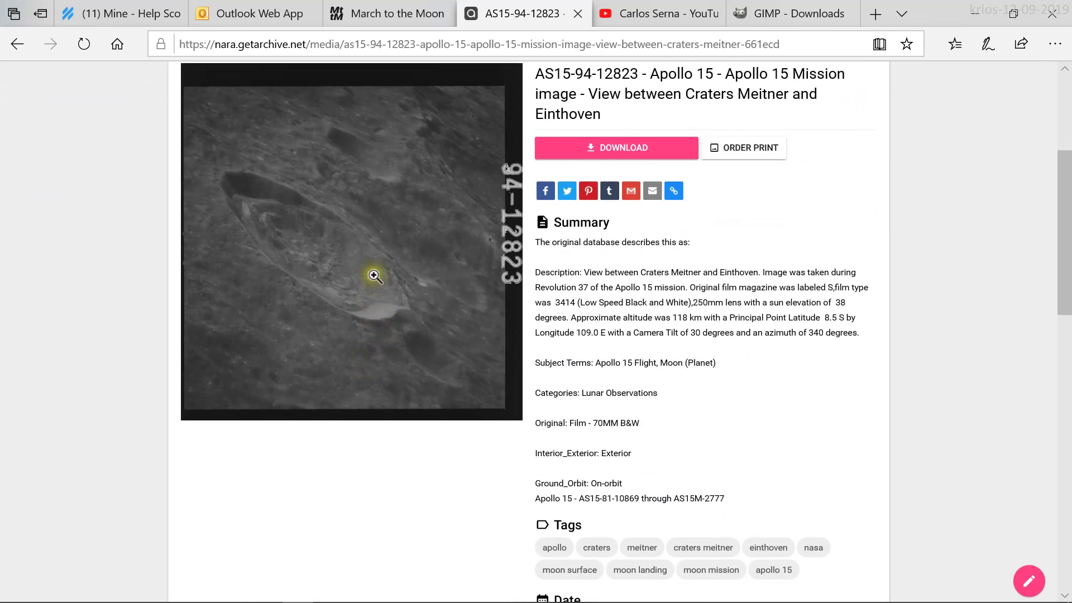
scroll(375, 276, up, 1)
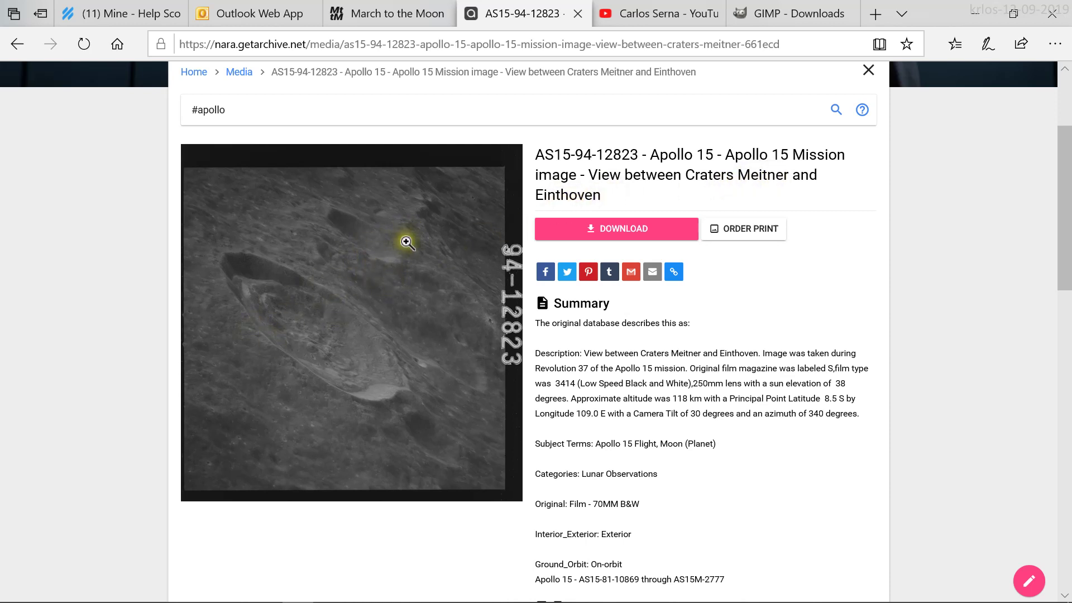
scroll(709, 307, down, 1)
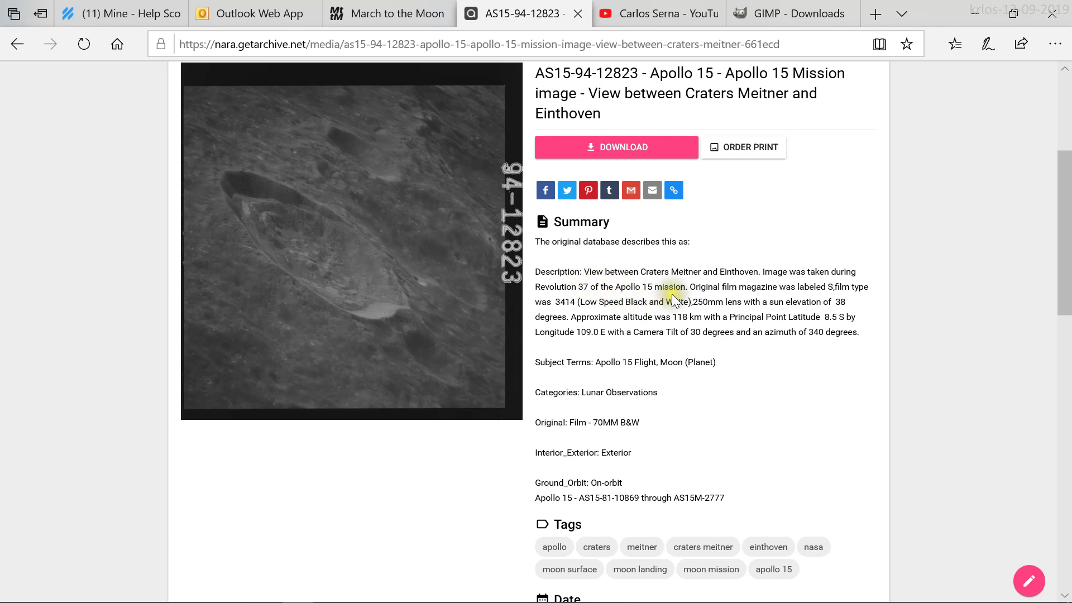
drag(690, 287, 862, 330)
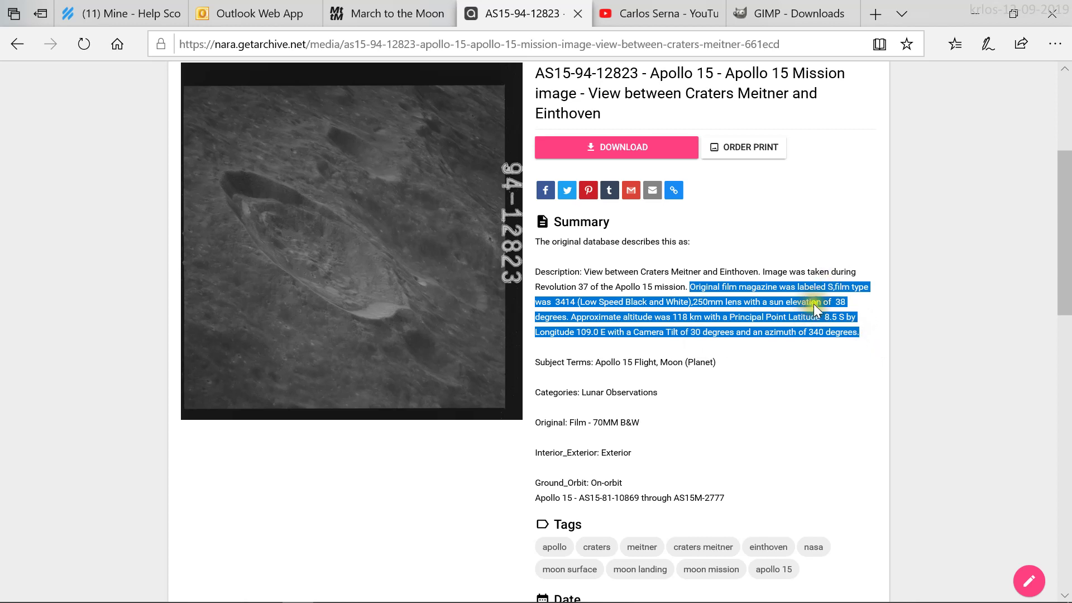
click(703, 378)
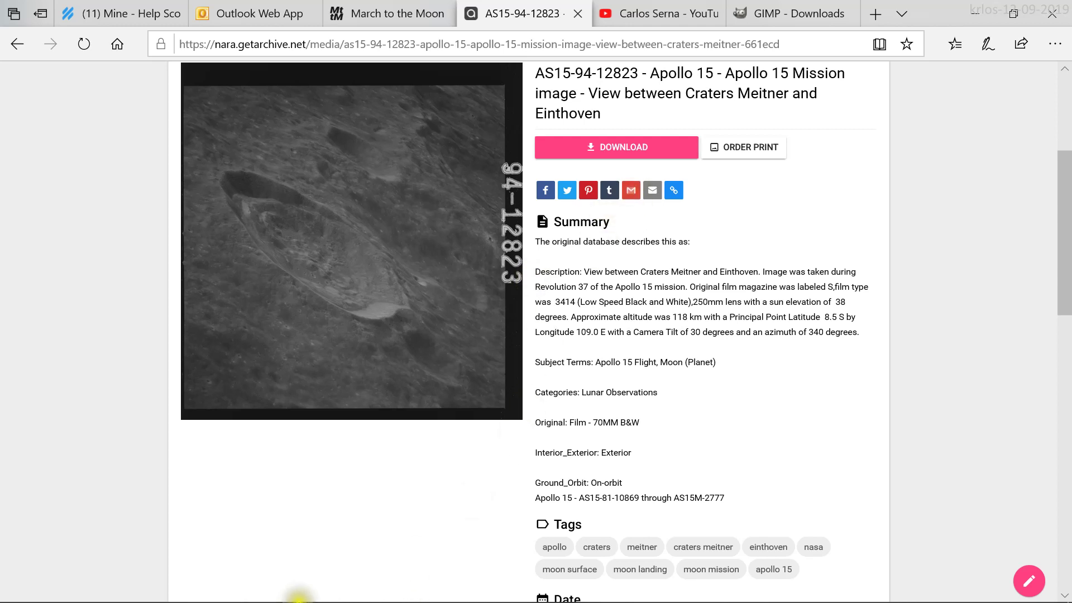
- Switch to GIMP, where the AS15-94-12823-vegetation-bridge-airship image is open
mouse_move(45, 601)
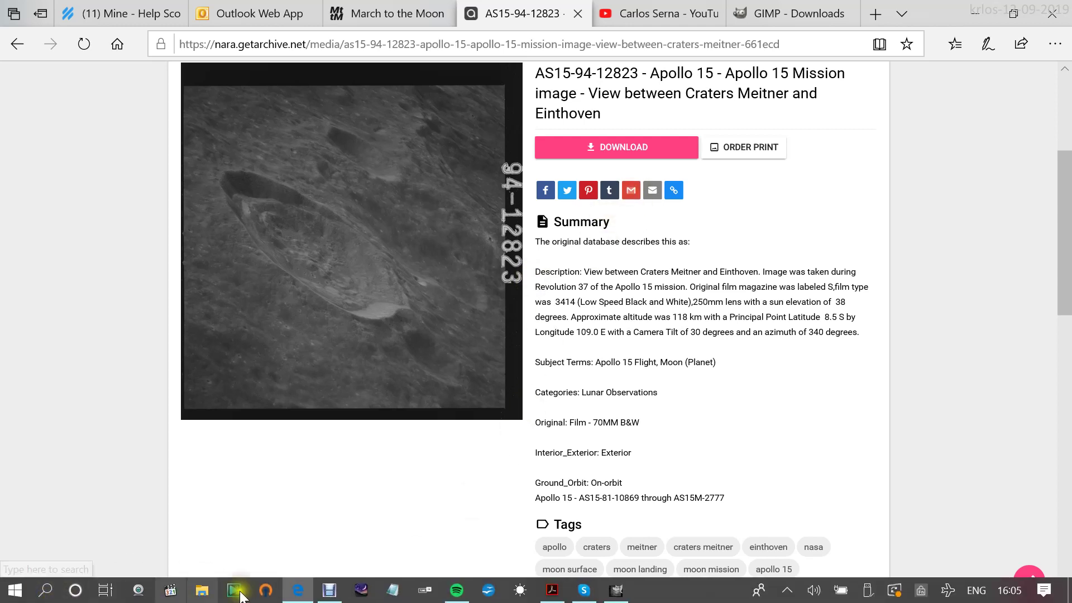
click(618, 593)
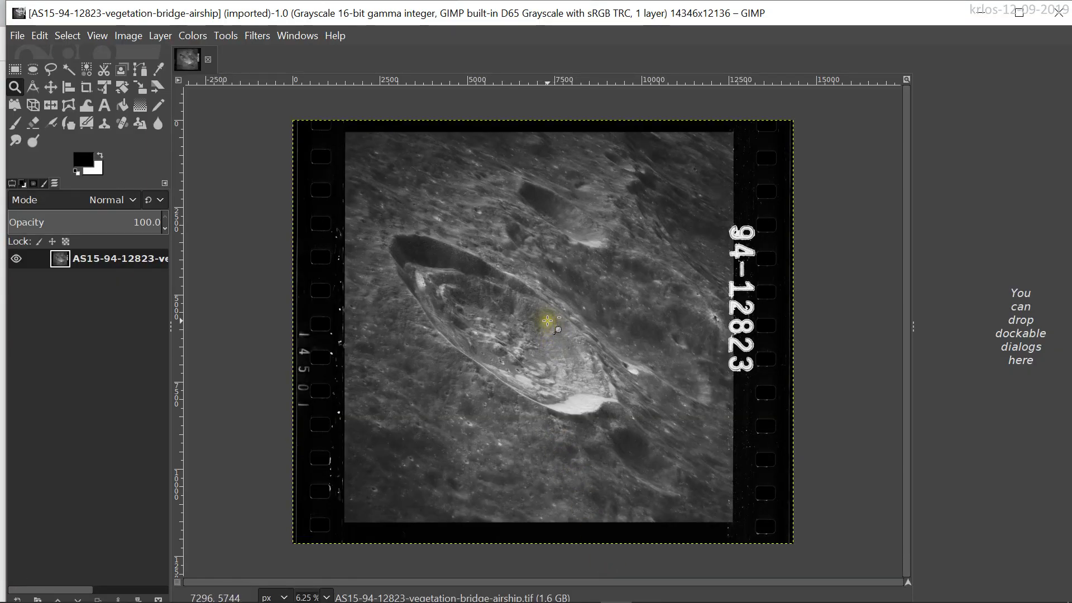
click(115, 260)
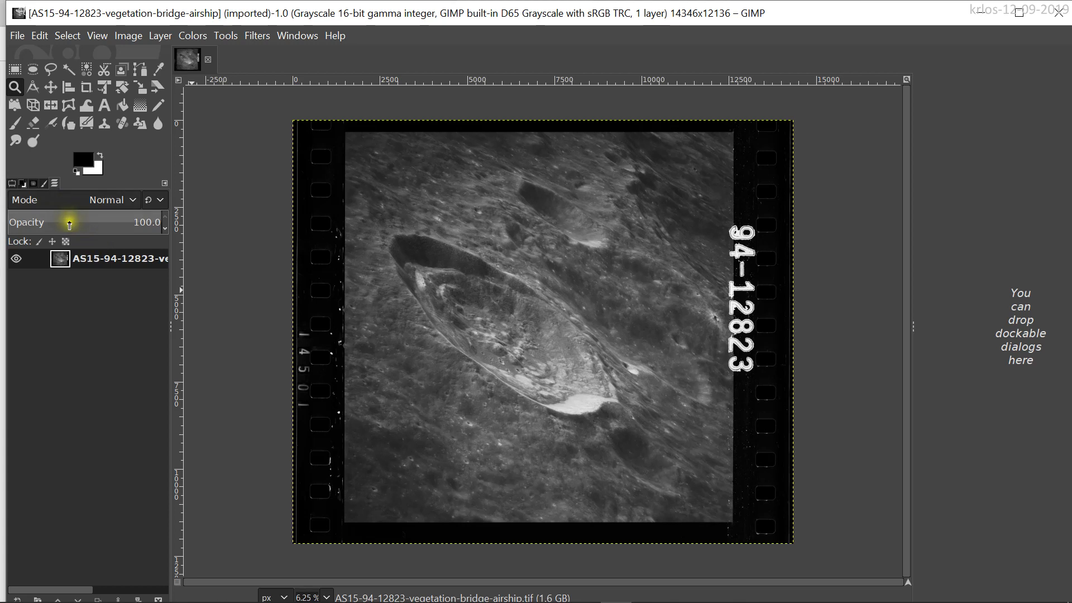
click(75, 201)
click(142, 198)
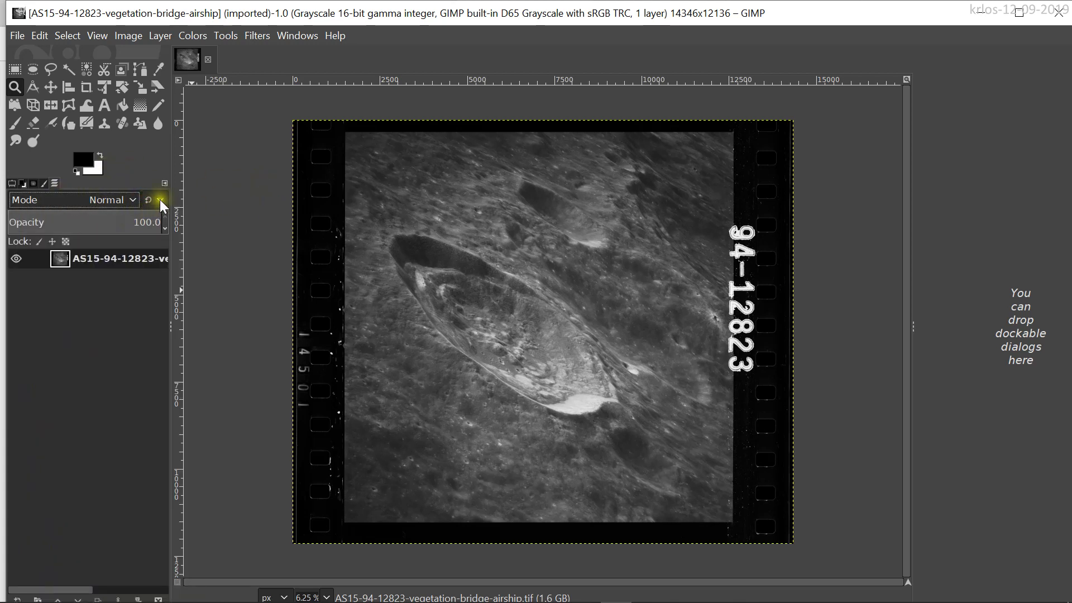
click(73, 202)
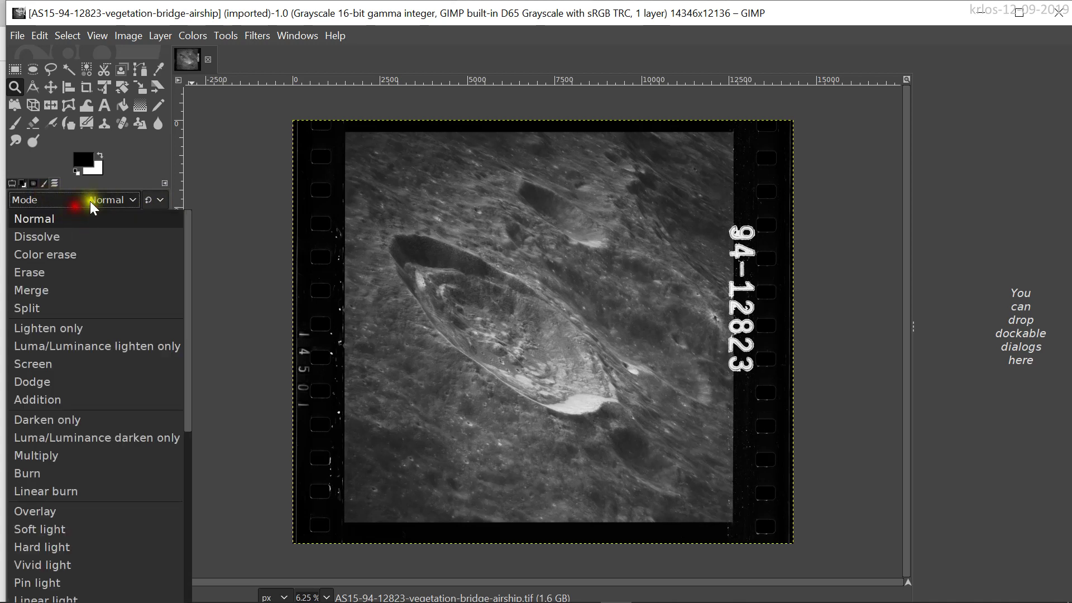
click(165, 185)
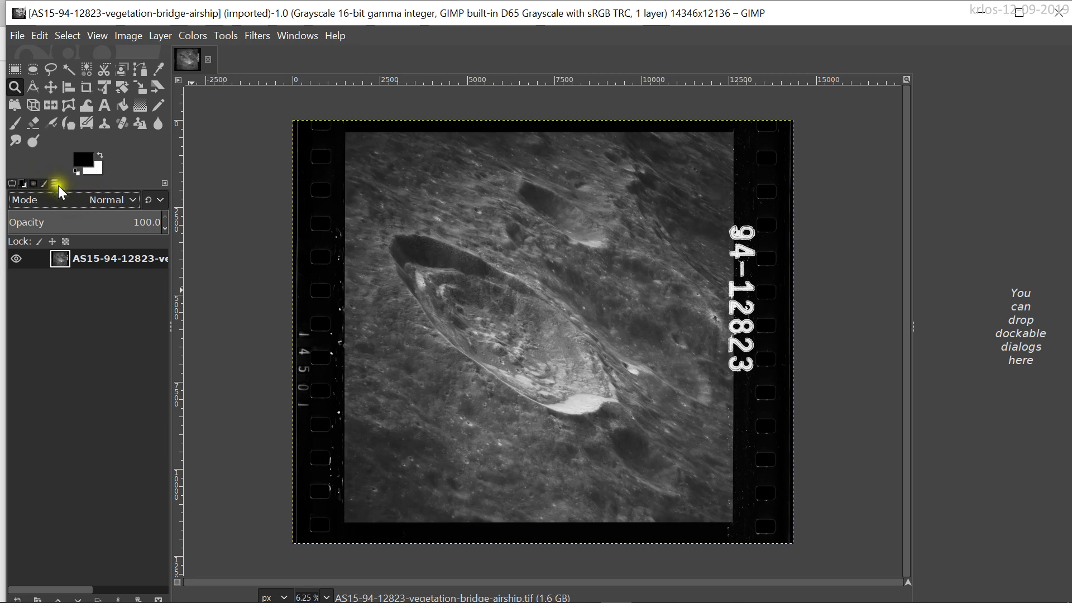
click(124, 183)
- With the window maximized, duplicate the AS15-94-12823 image layer and hide the original layer beneath the copy
double_click(372, 13)
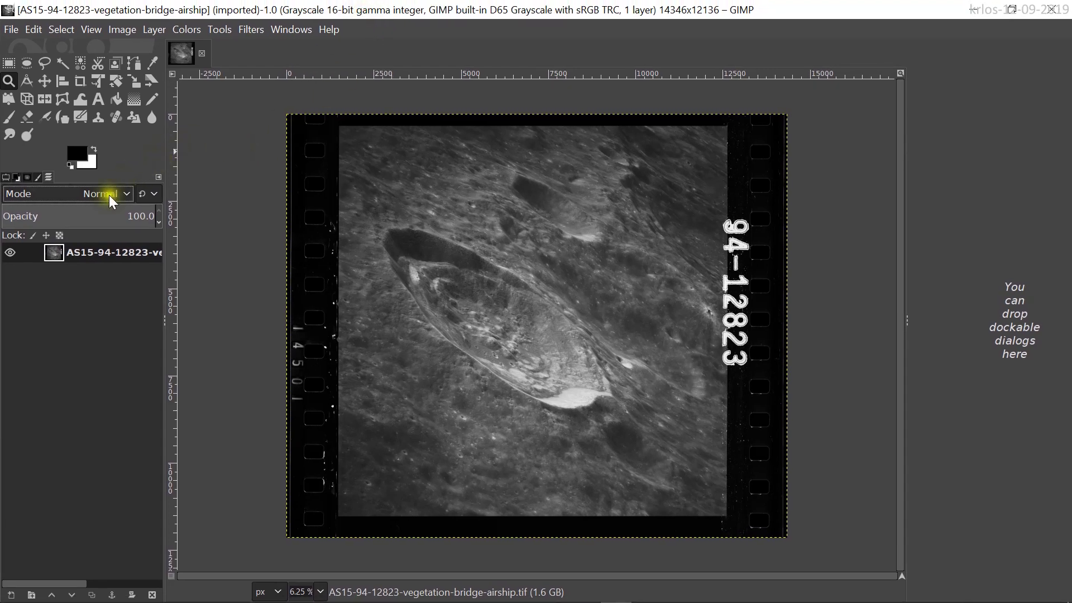
click(91, 260)
drag(91, 260, 96, 598)
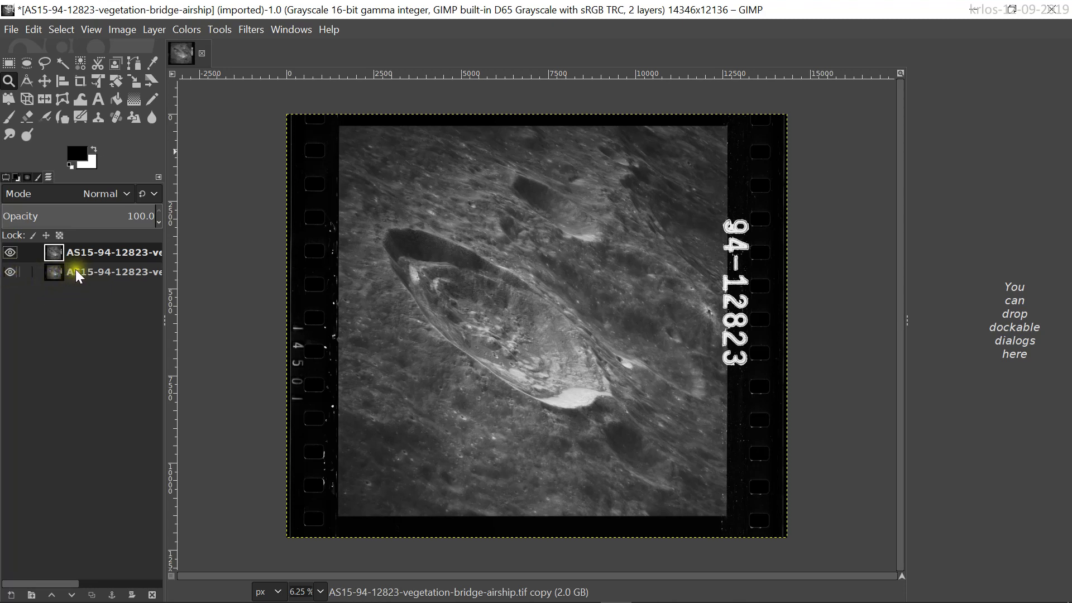
click(10, 274)
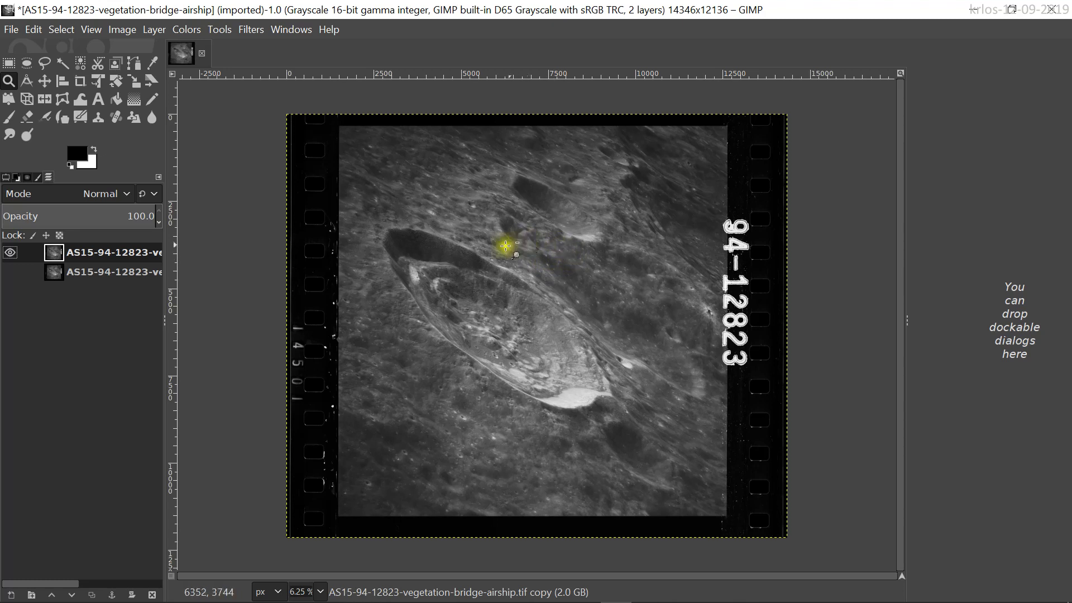
- Zoom in to 100% on the bright arc-shaped feature on the terrain above the large crater
drag(489, 239, 492, 236)
ctrl+click(492, 236)
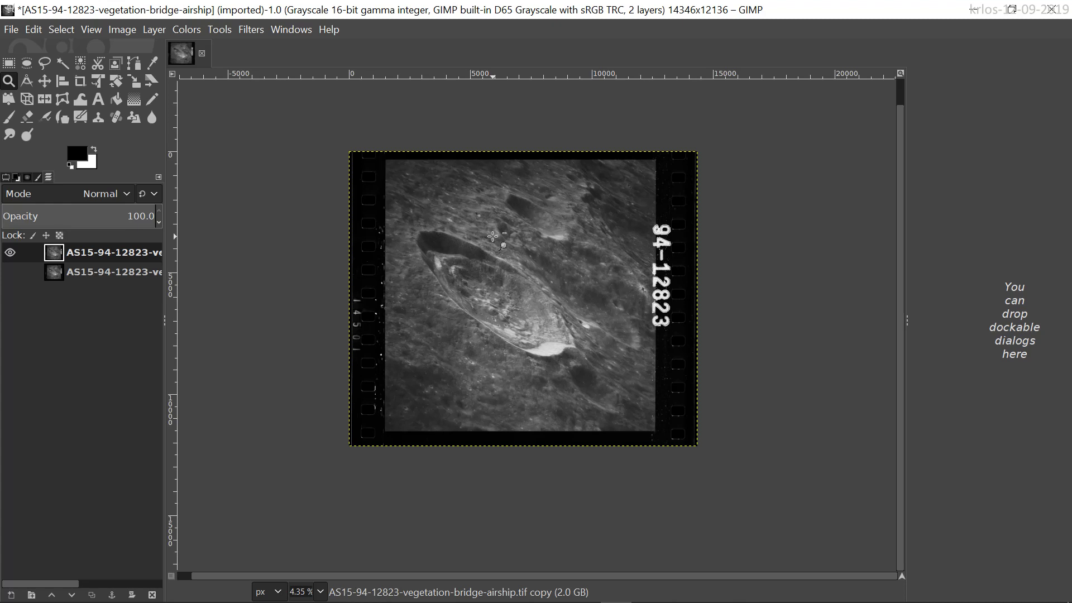
click(493, 236)
click(492, 236)
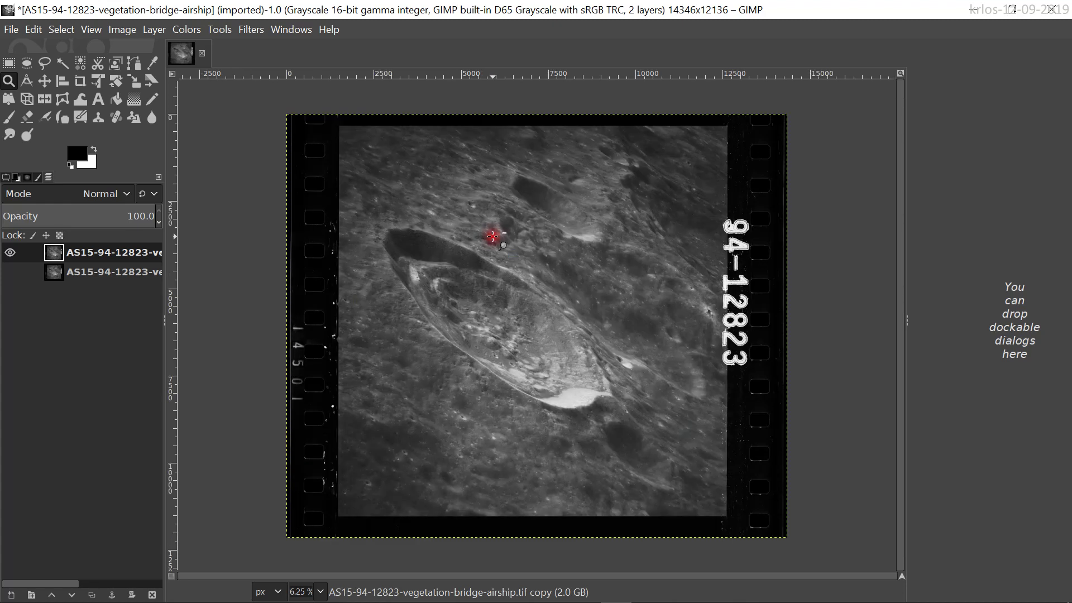
click(492, 236)
click(493, 236)
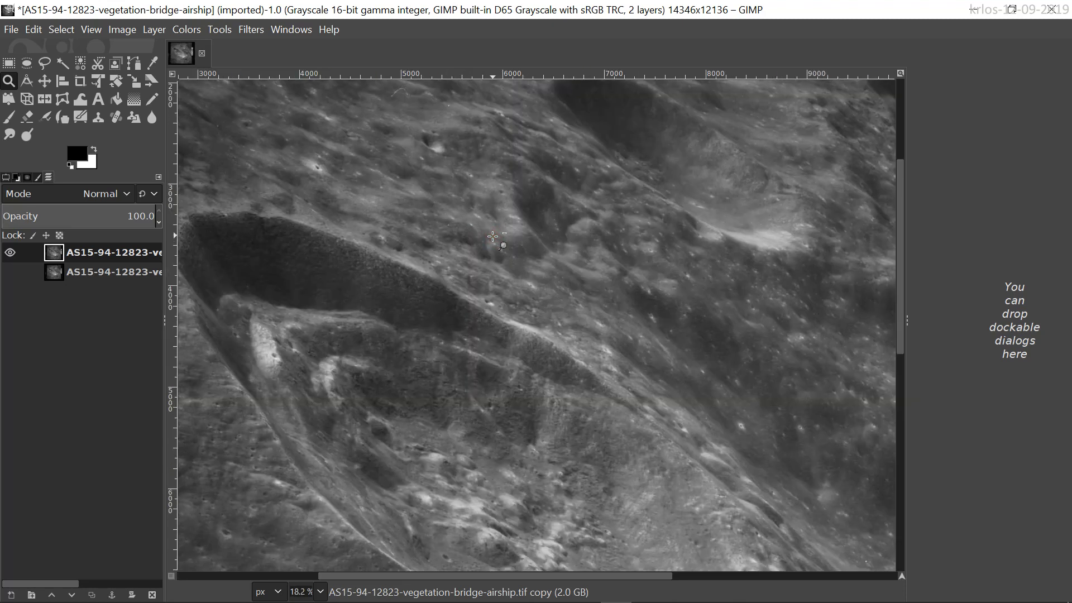
ctrl+click(493, 236)
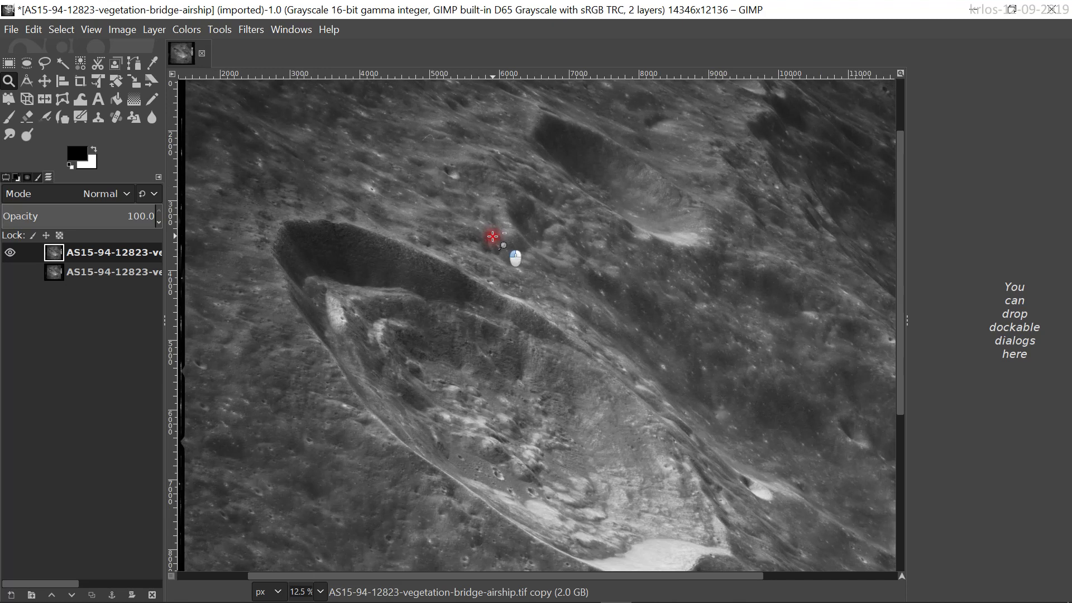
ctrl+click(493, 236)
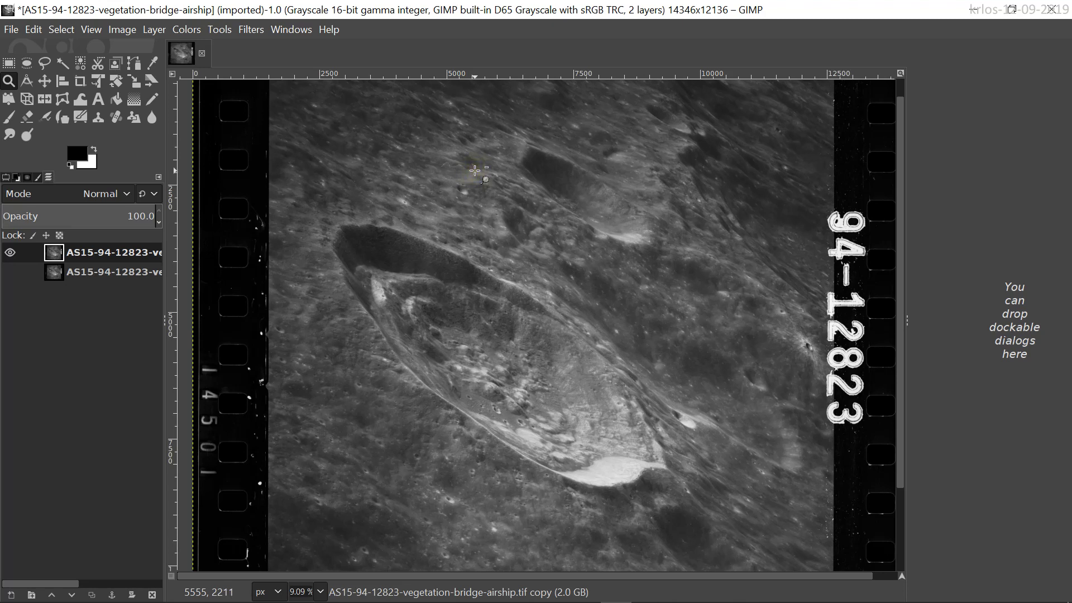
click(457, 158)
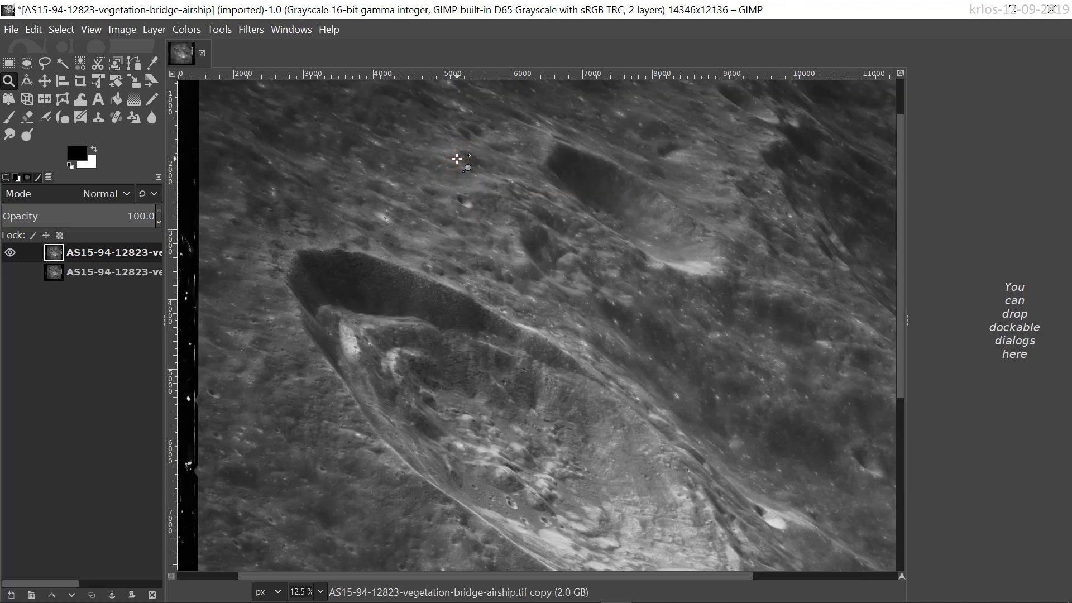
click(457, 158)
click(457, 159)
click(457, 158)
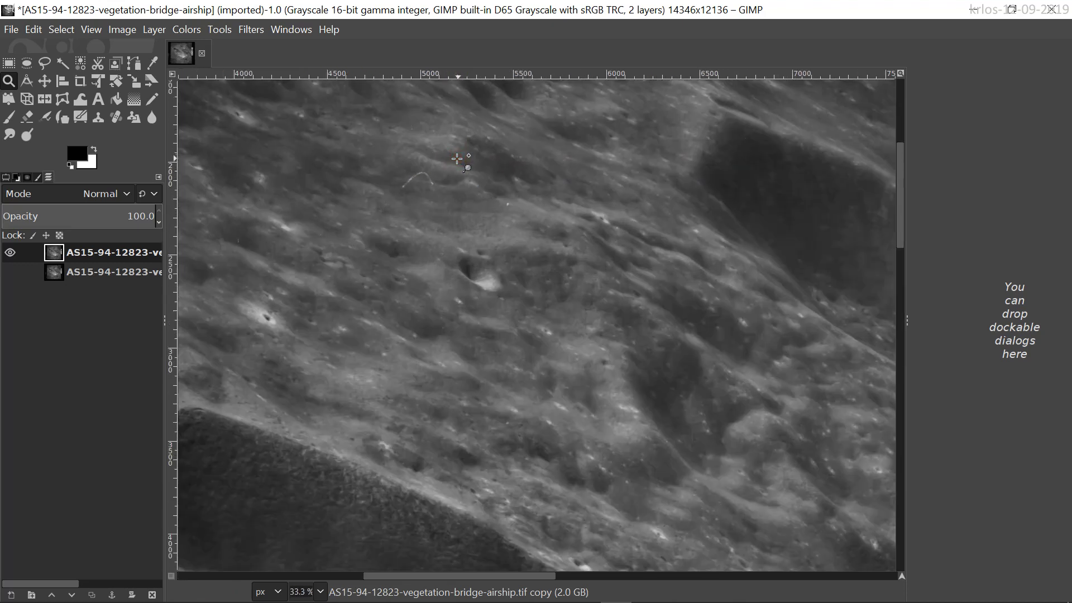
click(457, 158)
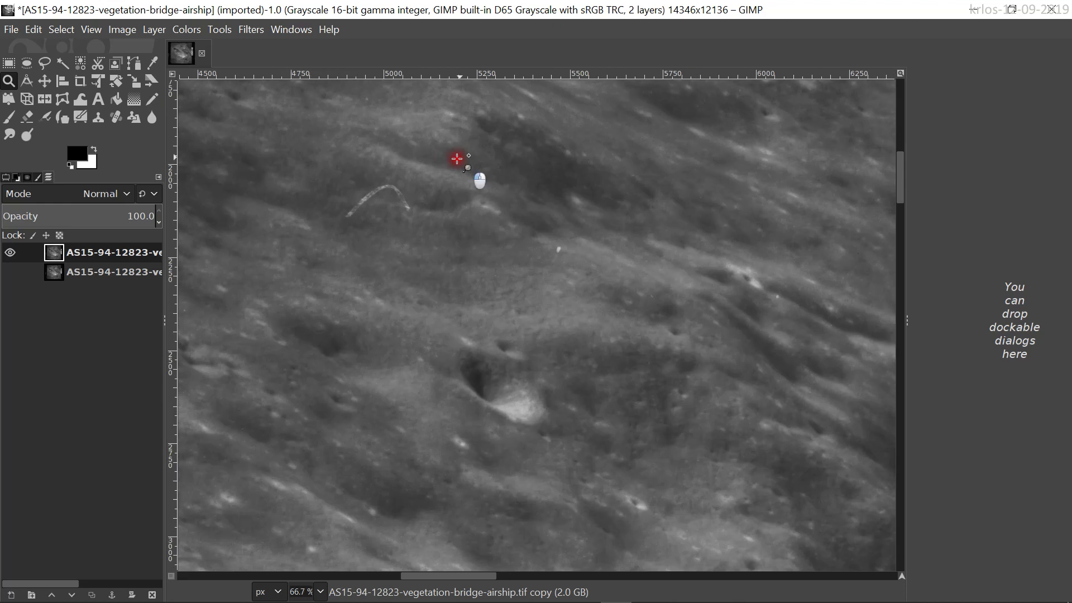
click(456, 159)
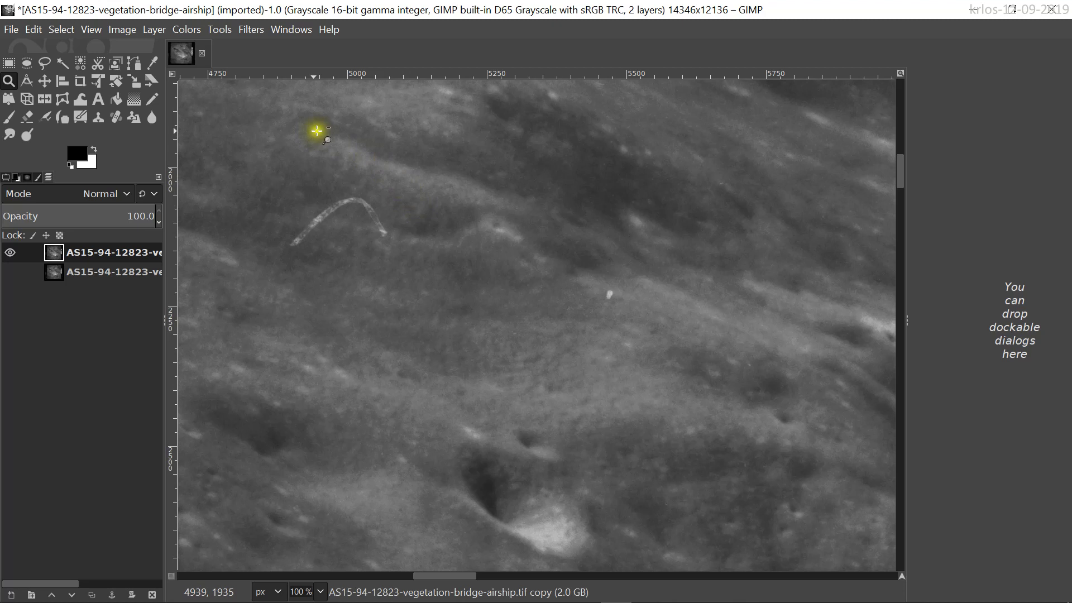
- Start a Levels adjustment on the duplicated layer and lower the input white point to 76.92
click(190, 29)
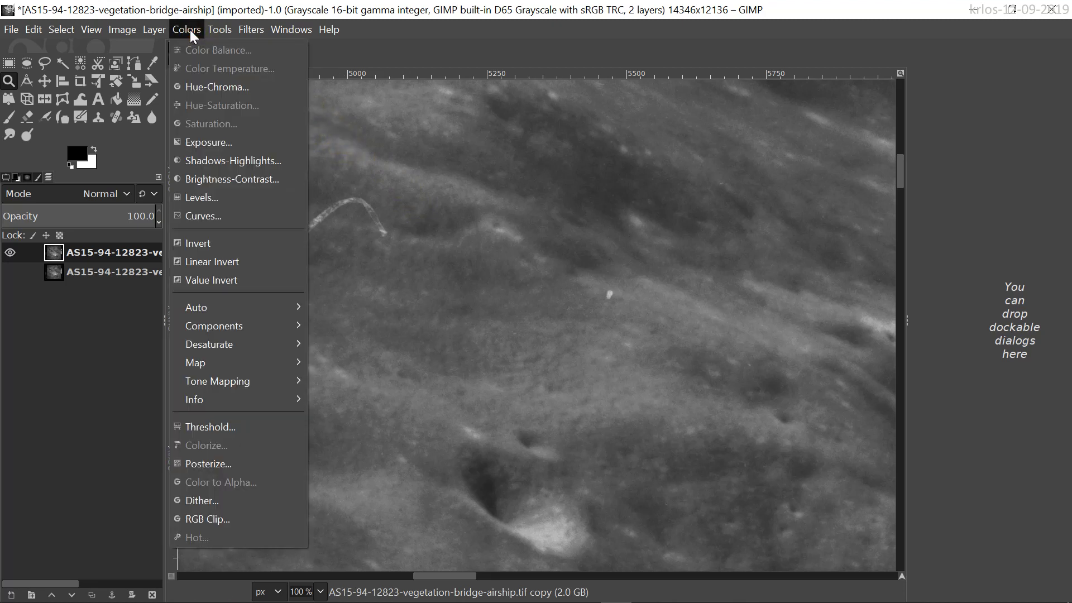
click(199, 196)
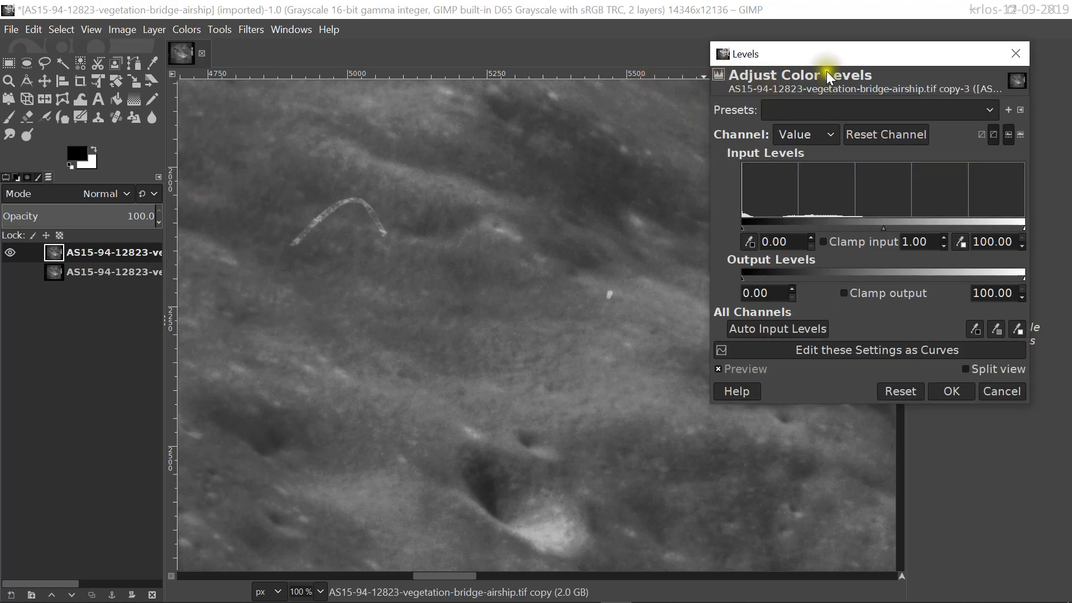
drag(849, 56, 757, 68)
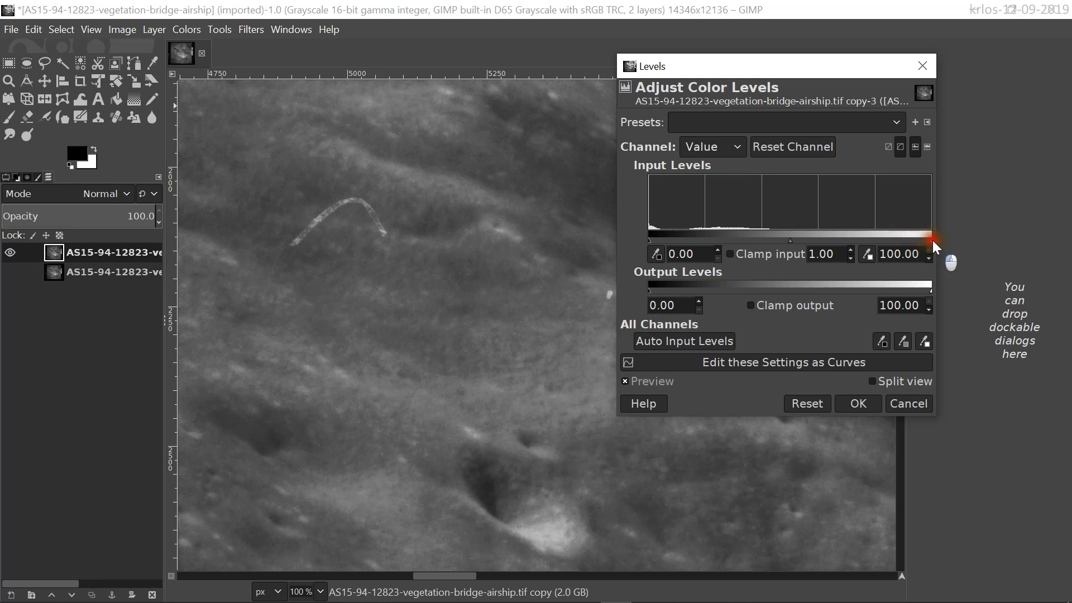
drag(931, 239, 890, 233)
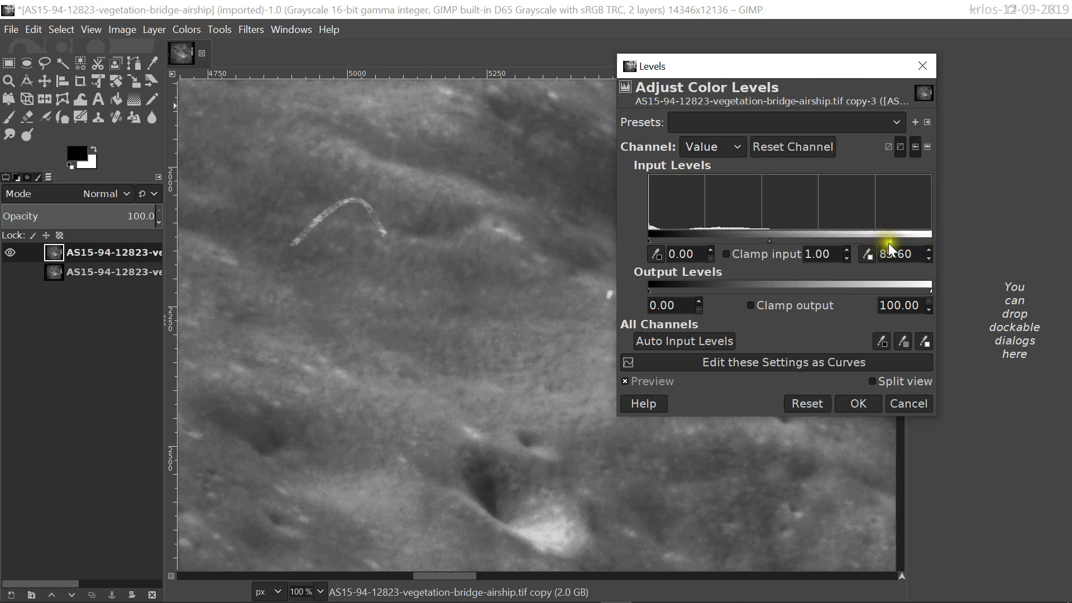
drag(889, 241, 866, 240)
- Raise the input black point to 19.13, set the gamma to 1.07 and apply the Levels adjustment
drag(653, 241, 683, 241)
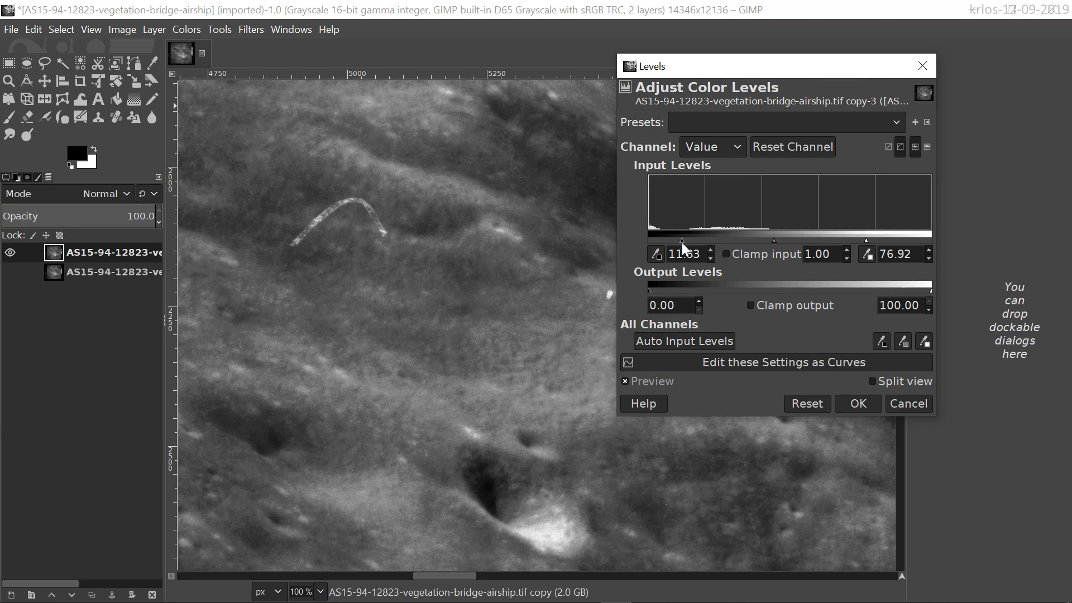
drag(682, 243, 685, 243)
drag(695, 240, 698, 240)
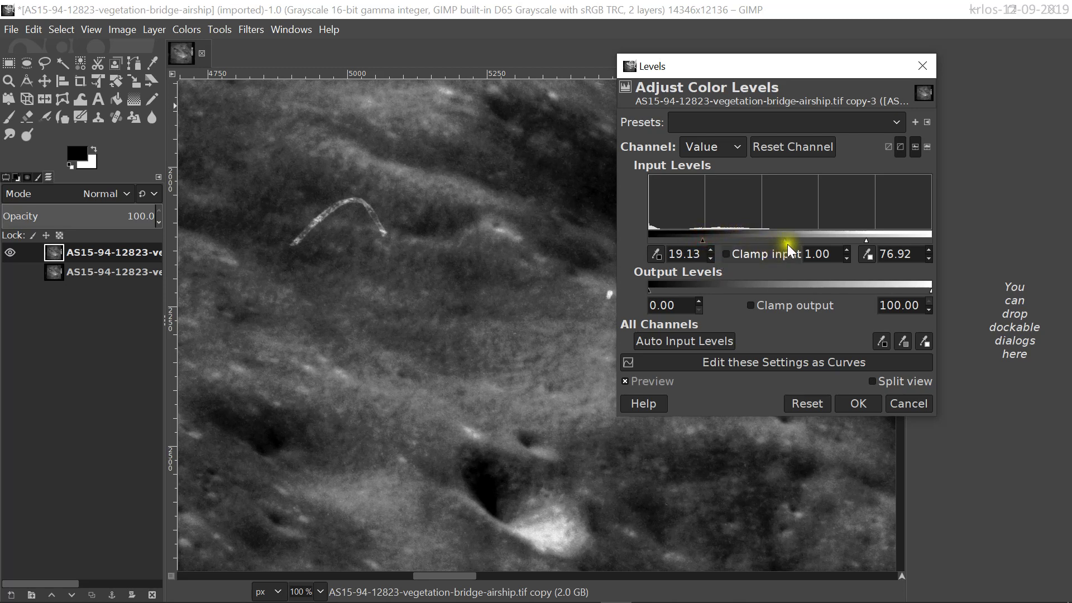
drag(785, 241, 782, 241)
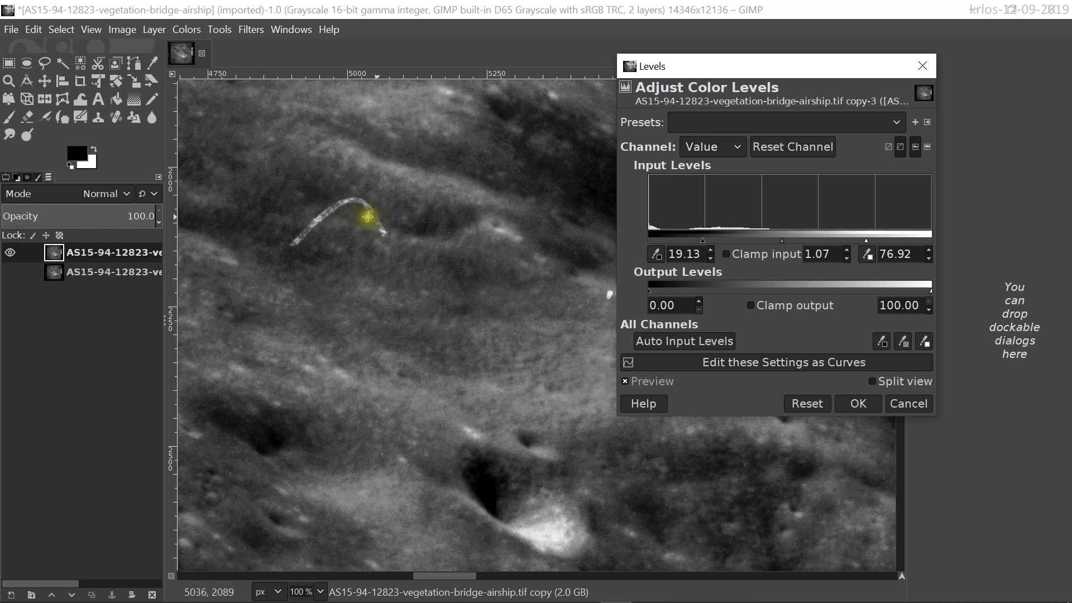
drag(828, 76, 829, 67)
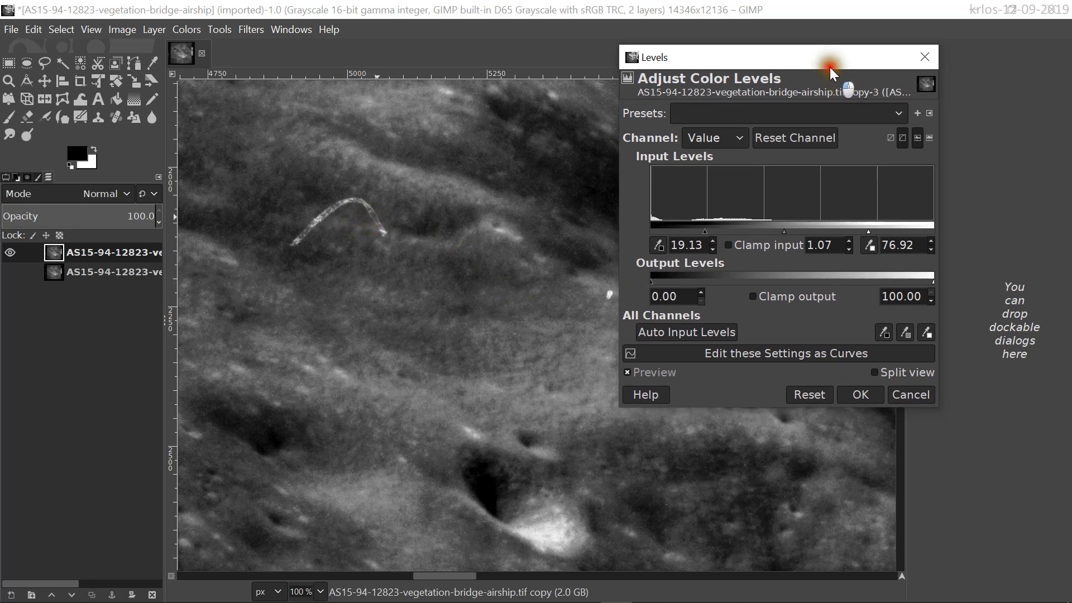
click(860, 395)
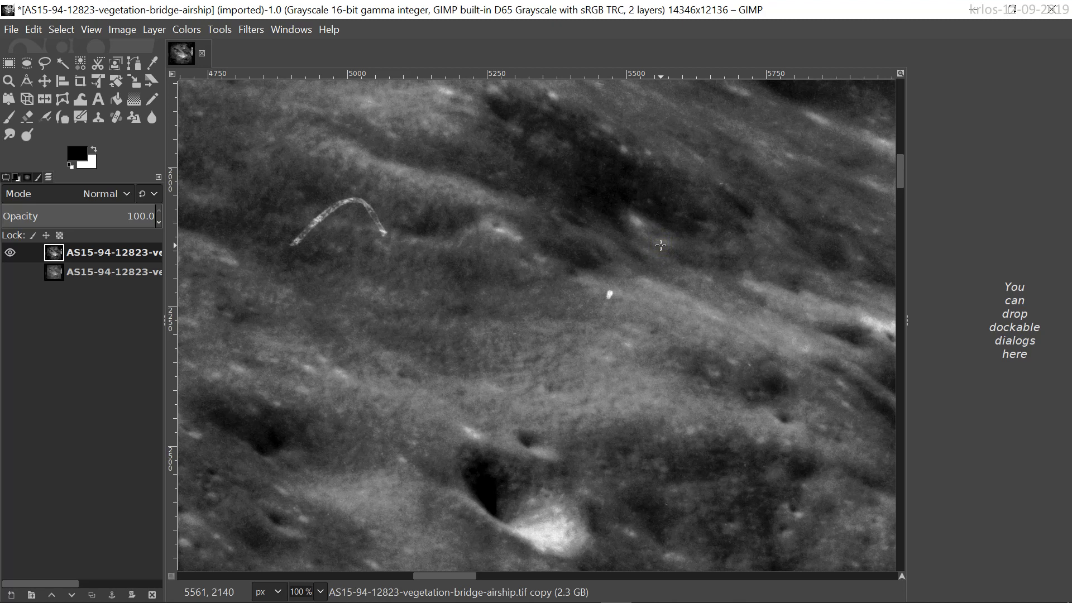
- Magnify the bright arc-shaped feature to 300% and bring its whole length into view
key(z)
click(351, 232)
click(348, 228)
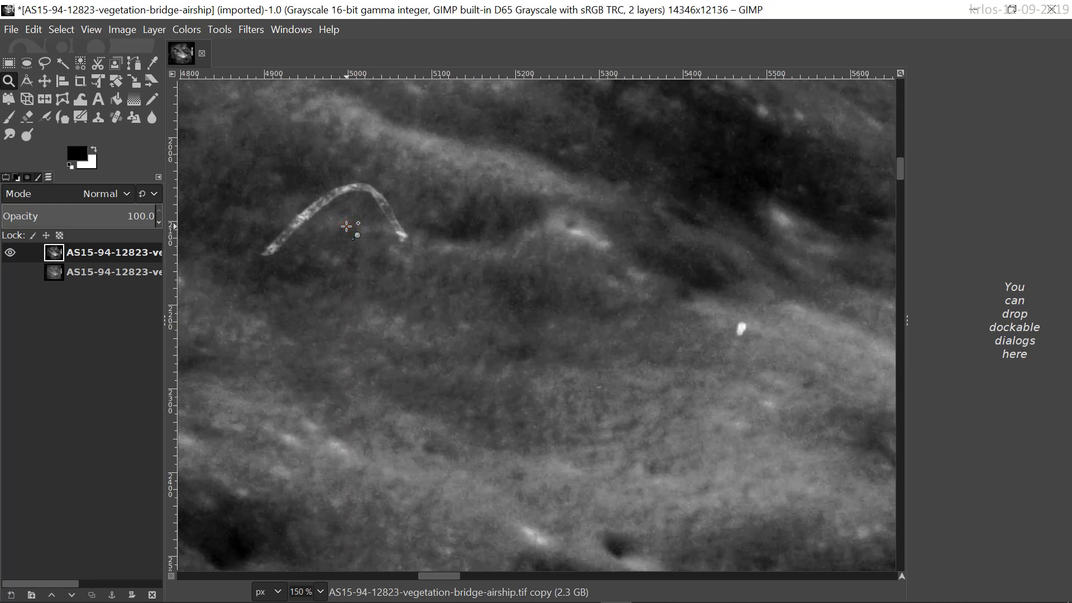
click(347, 226)
click(347, 226)
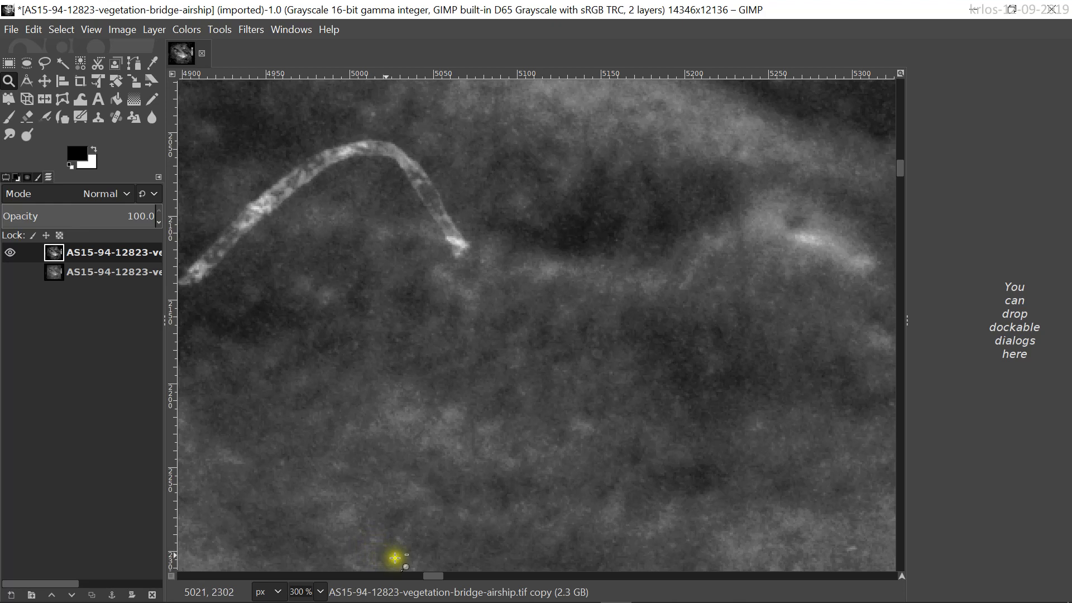
drag(438, 576, 434, 576)
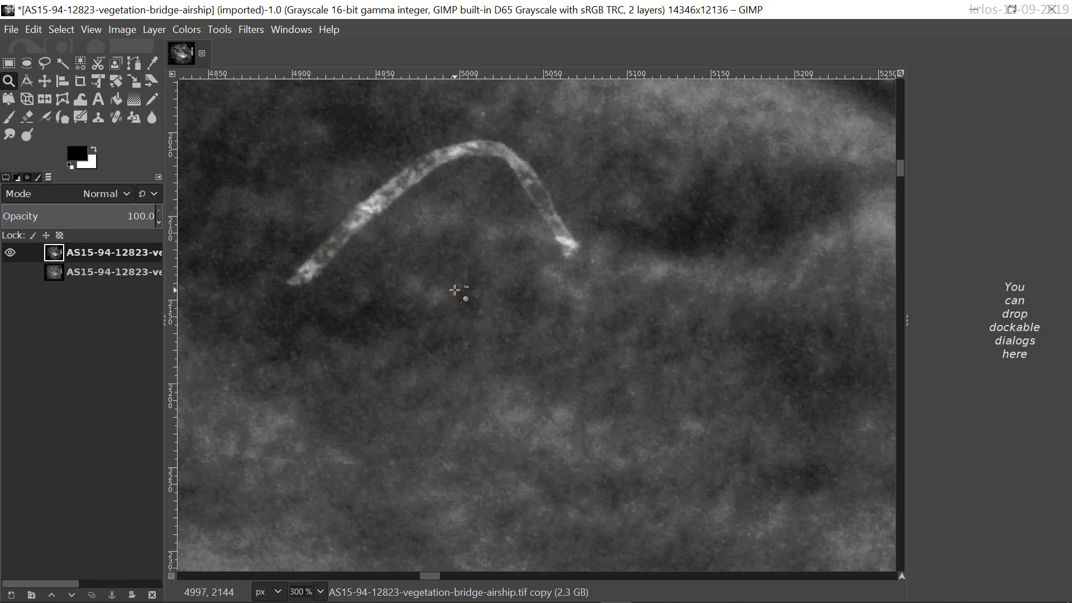
- Zoom out to 200% and examine the arc-shaped feature, both of its feet and the terrain on either side
click(422, 236)
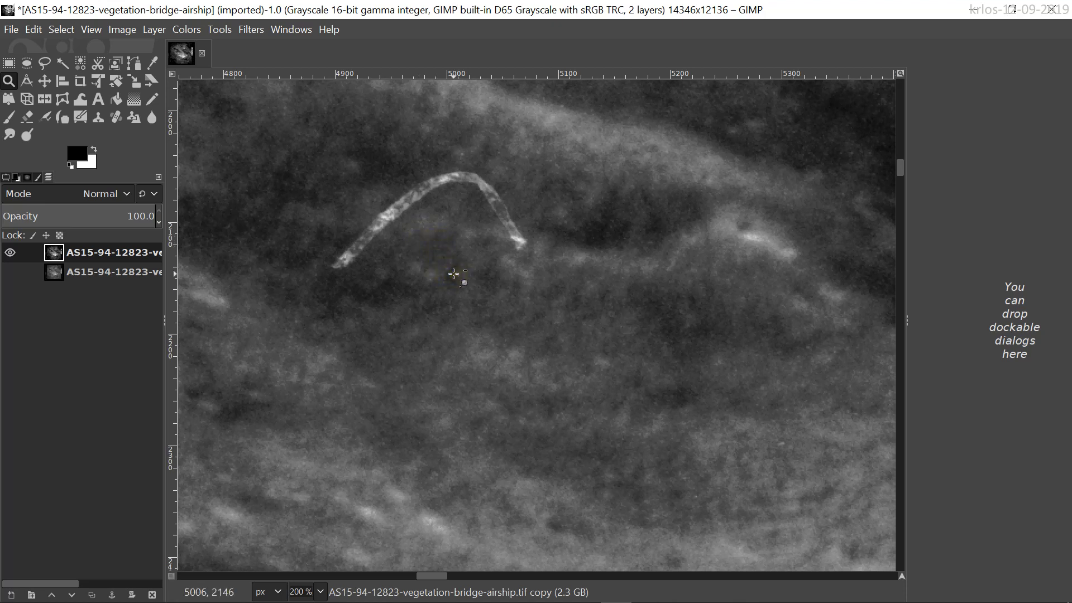
drag(455, 273, 394, 289)
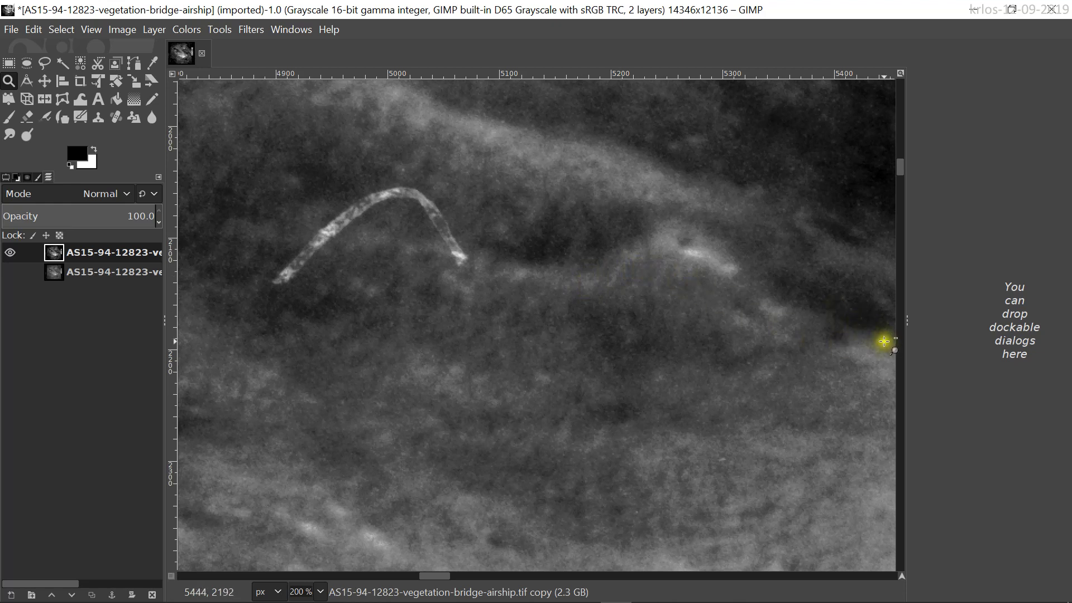
drag(670, 510, 511, 463)
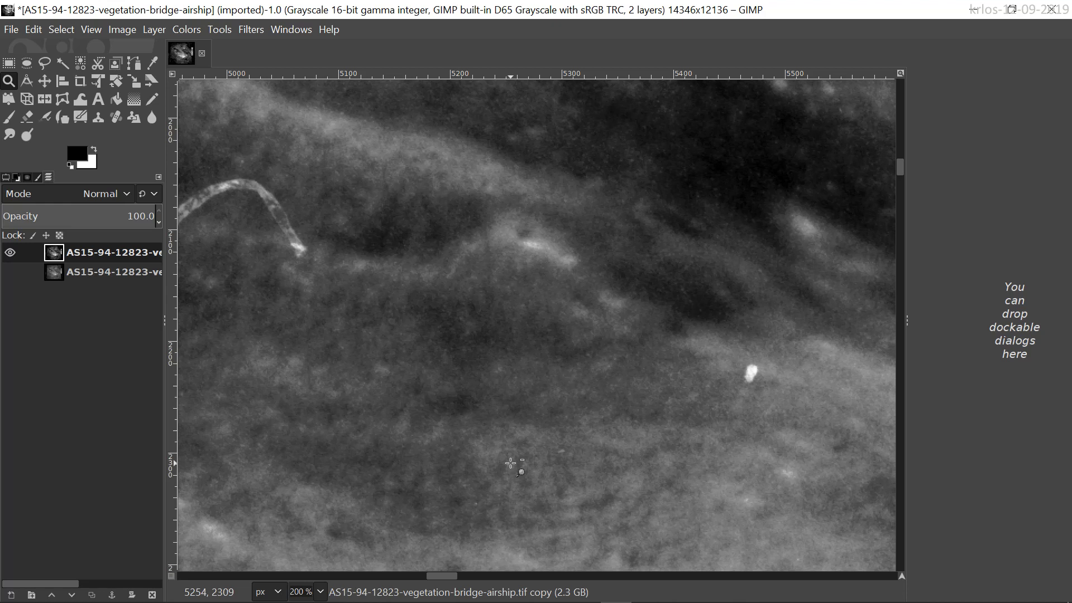
click(592, 389)
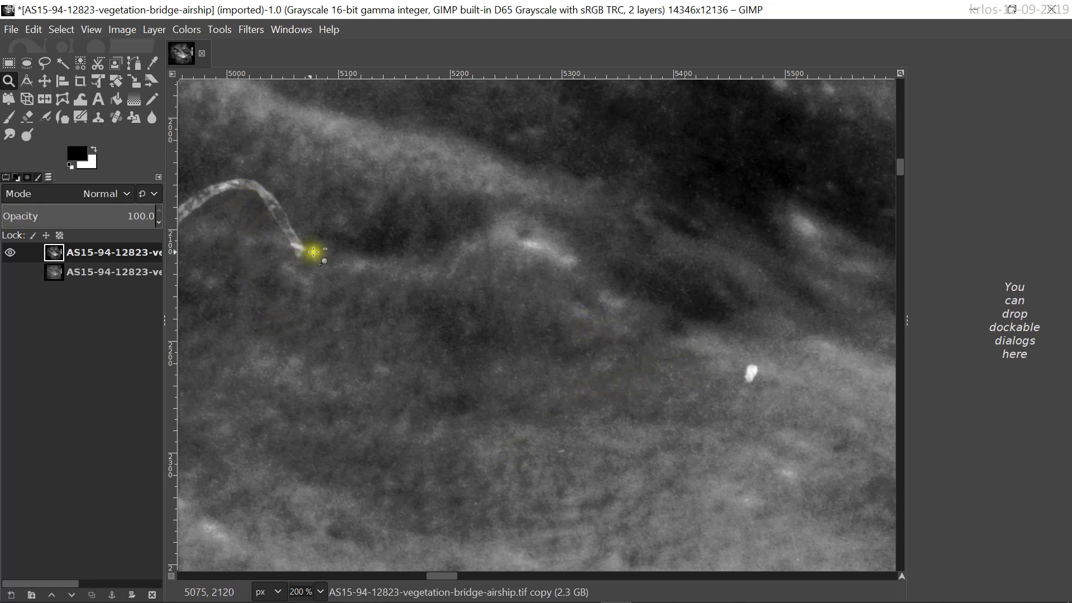
click(300, 249)
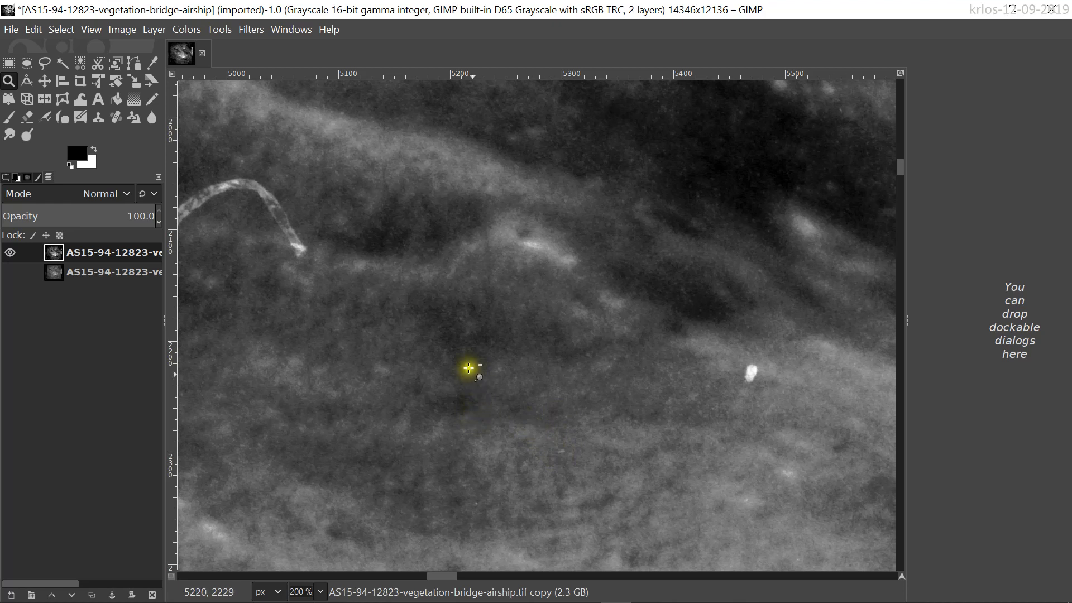
drag(462, 361, 763, 385)
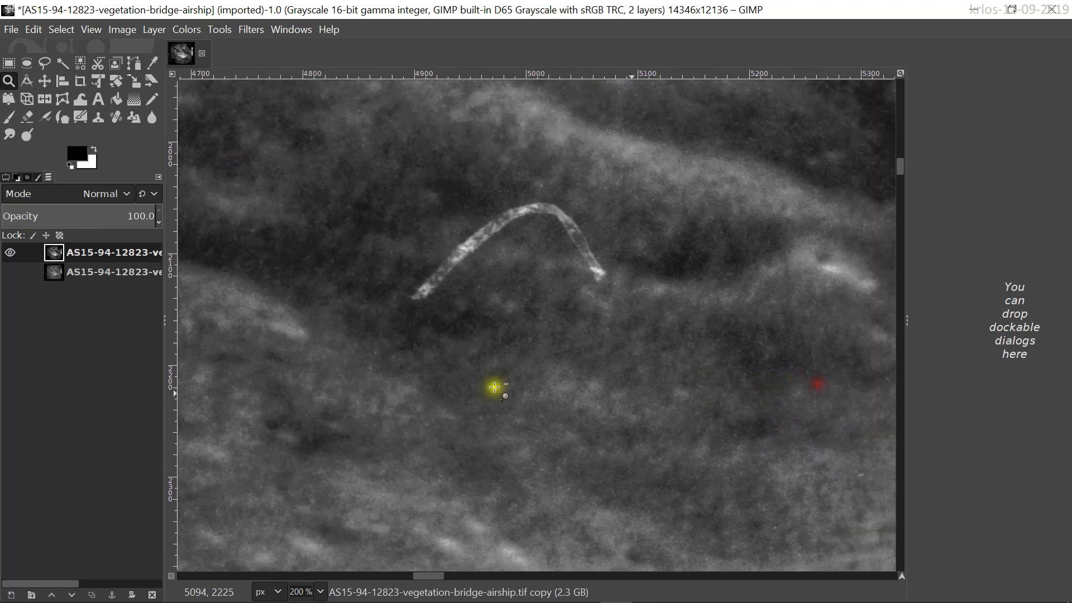
drag(497, 352, 678, 304)
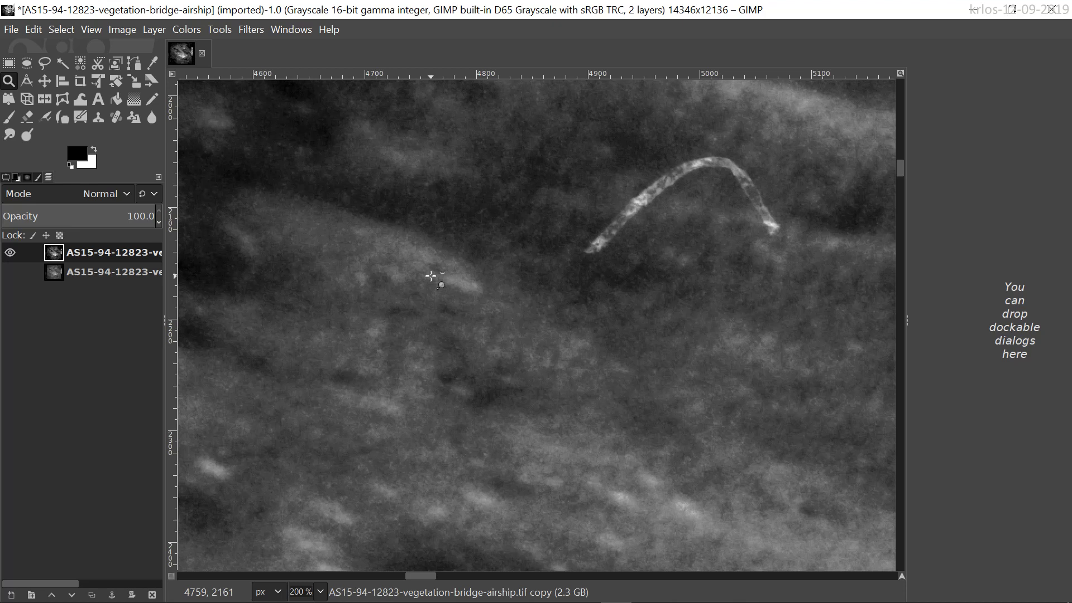
- Duplicate the levels-adjusted layer and show only the new copy, with the layers beneath it hidden
click(86, 252)
drag(95, 252, 94, 598)
click(10, 272)
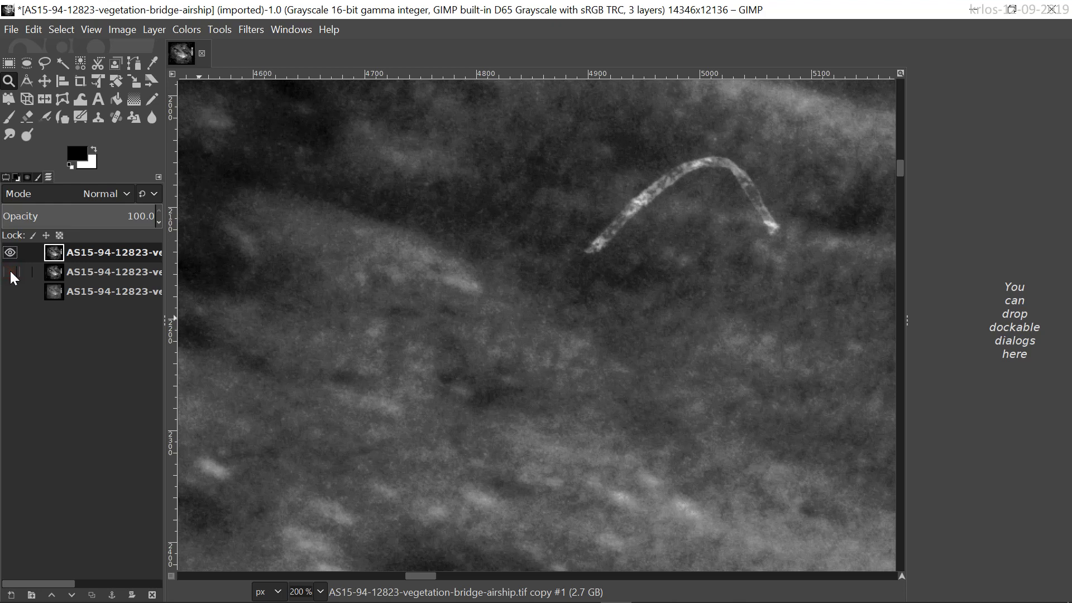
click(17, 254)
click(66, 190)
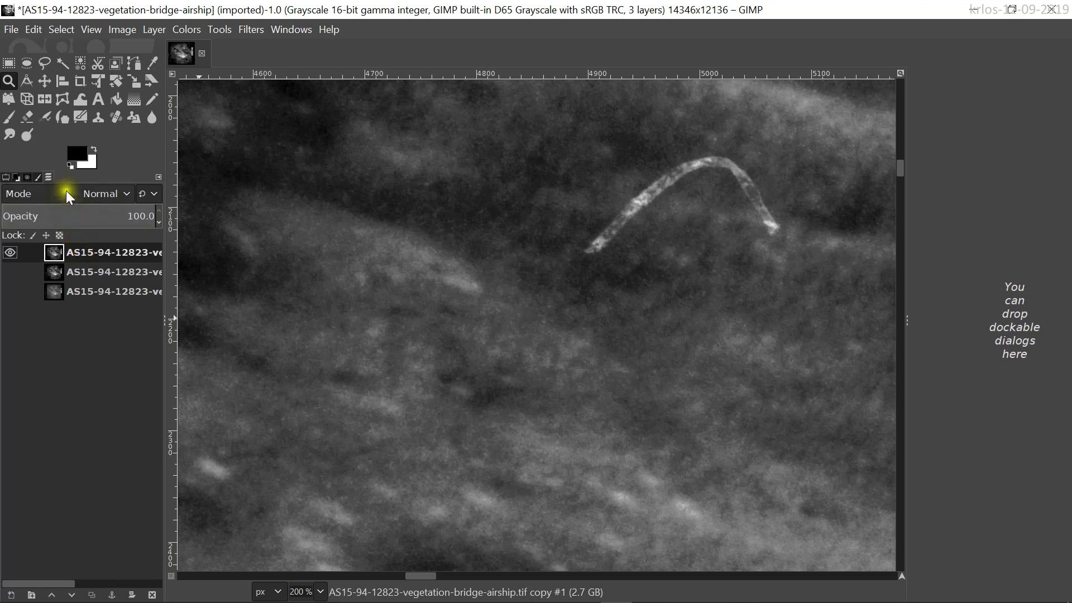
- Burn the ground along the underside of the arc from its left foot up to the crest with the Dodge/Burn tool
click(32, 133)
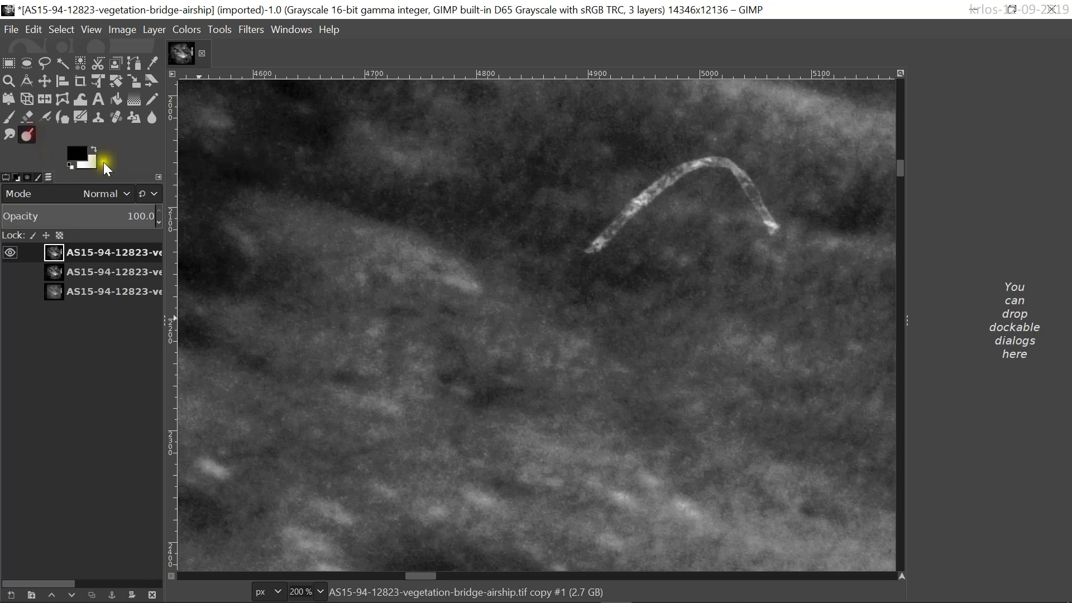
mouse_move(598, 244)
mouse_down()
mouse_move(610, 239)
mouse_move(589, 249)
mouse_move(618, 225)
mouse_move(567, 262)
mouse_up()
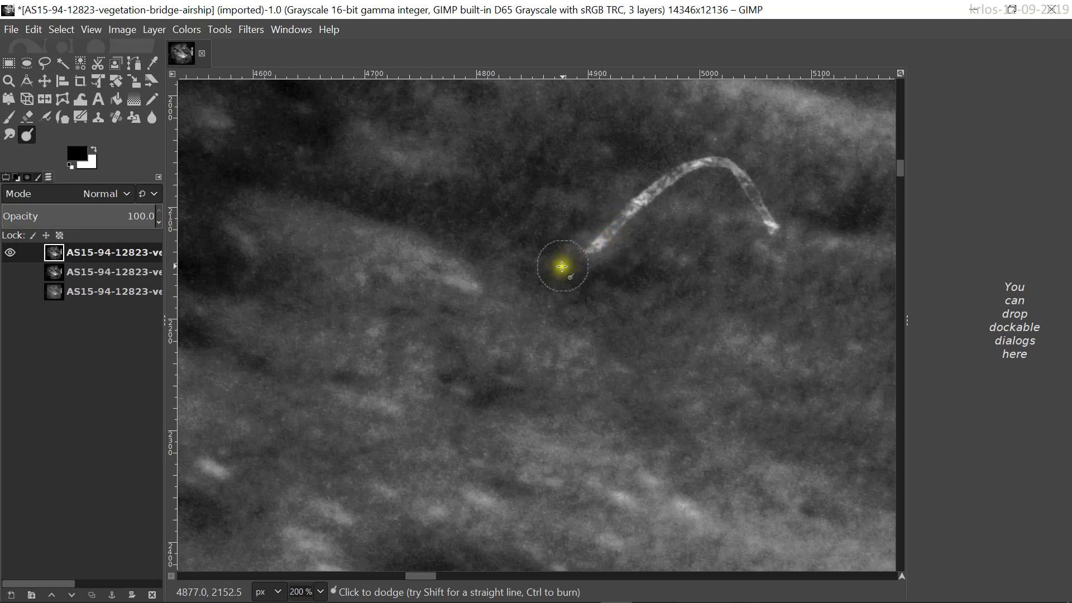
key(shift)
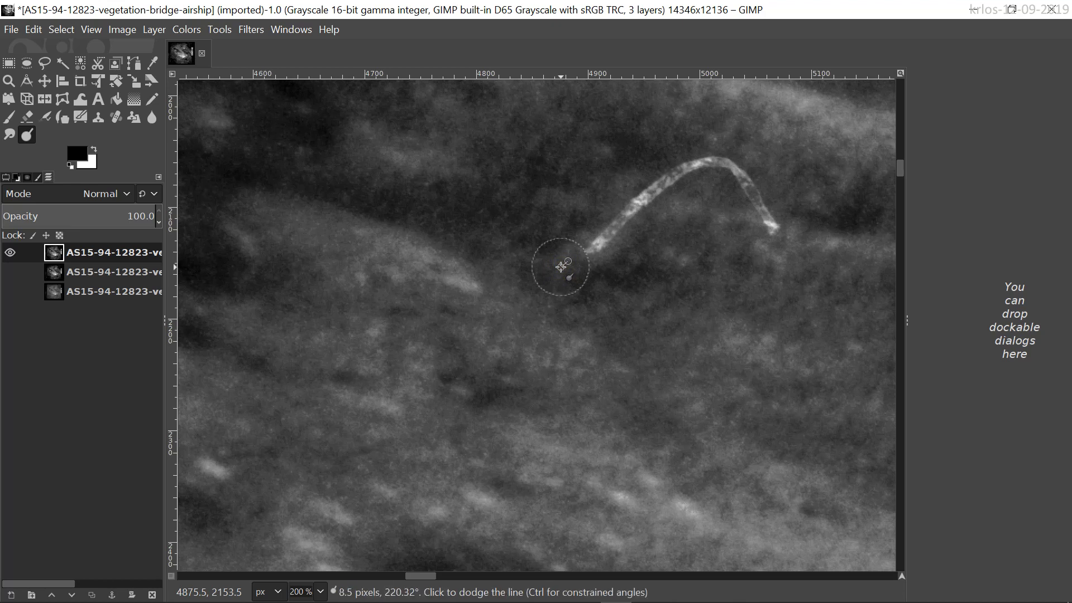
key(ctrl)
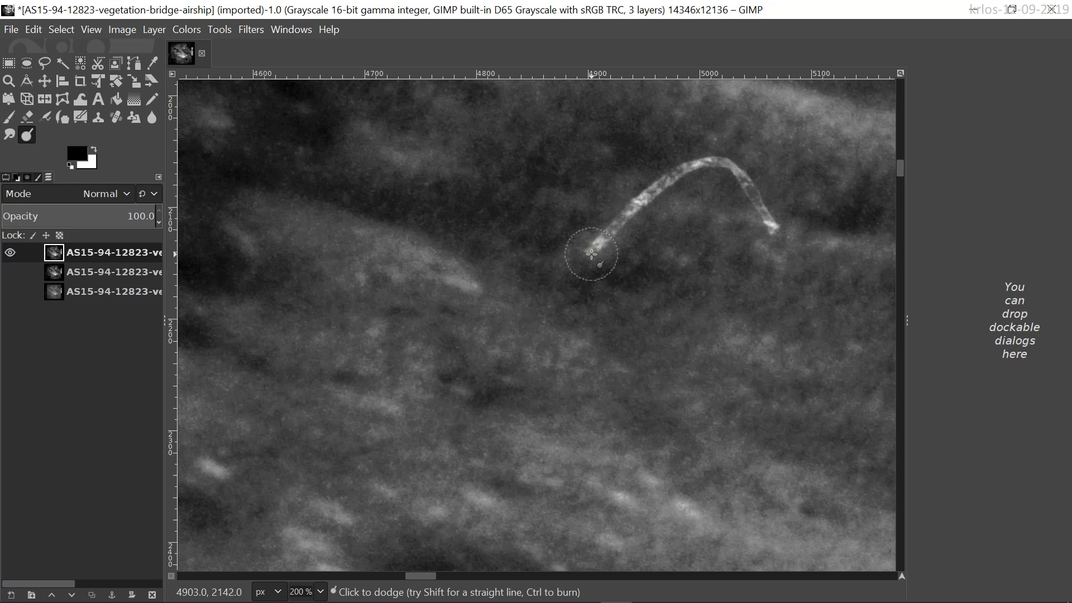
key(ctrl)
mouse_move(591, 254)
mouse_down()
mouse_move(614, 236)
mouse_move(591, 242)
mouse_move(636, 222)
mouse_move(596, 244)
mouse_move(634, 220)
mouse_move(603, 237)
mouse_up()
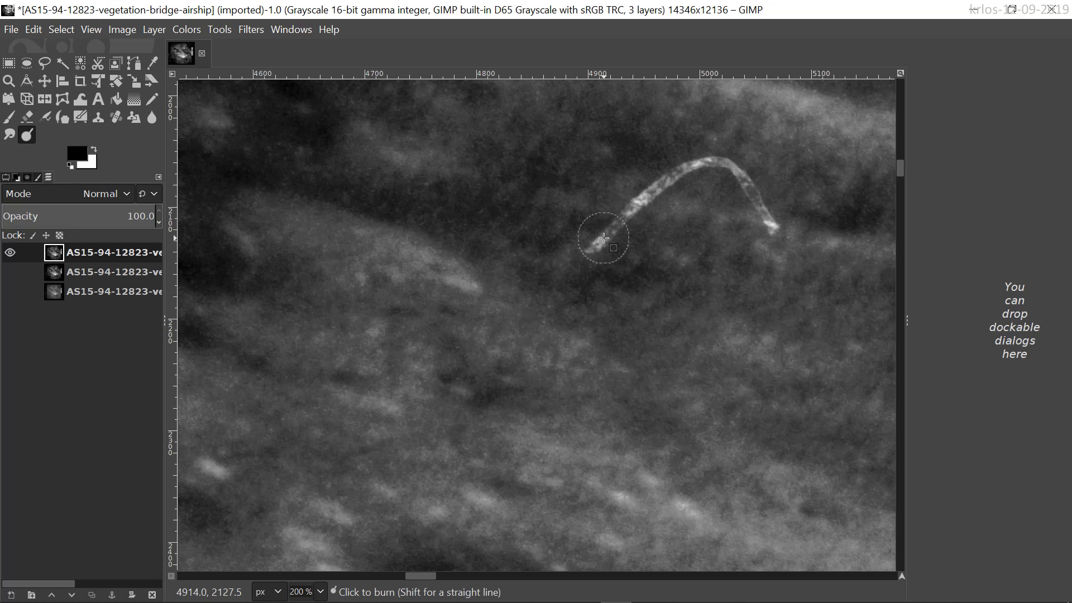
mouse_move(603, 239)
mouse_down()
mouse_move(611, 220)
mouse_move(575, 250)
mouse_move(635, 216)
mouse_move(606, 230)
mouse_move(649, 182)
mouse_move(622, 216)
mouse_move(670, 180)
mouse_move(616, 215)
mouse_move(656, 188)
mouse_up()
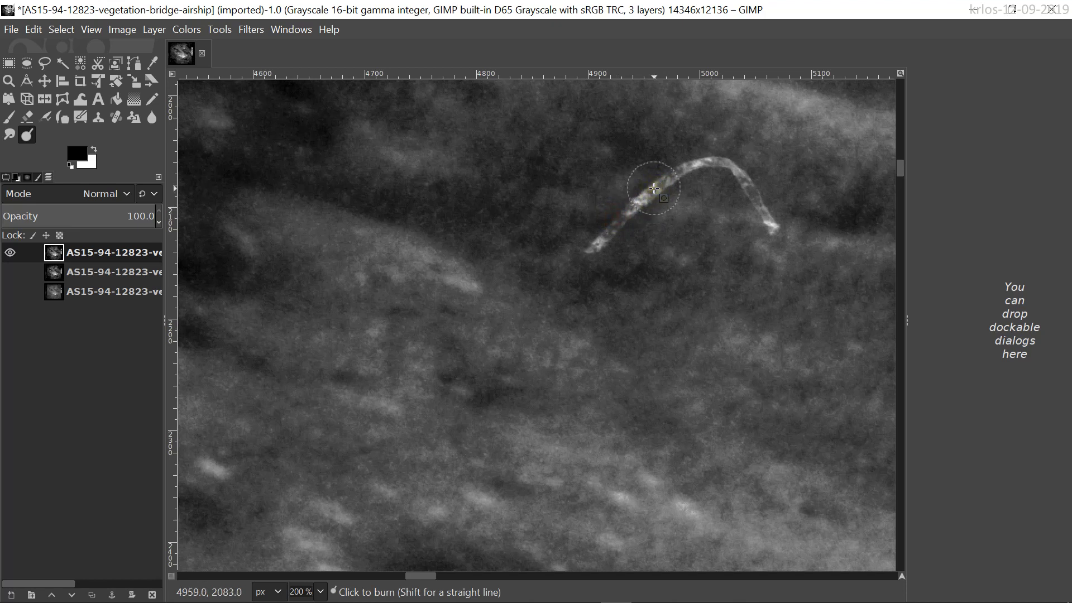
mouse_move(642, 196)
mouse_down()
mouse_move(629, 213)
mouse_move(658, 177)
mouse_move(626, 199)
mouse_move(642, 193)
mouse_move(631, 209)
mouse_move(651, 197)
mouse_move(633, 204)
mouse_move(639, 193)
mouse_move(708, 166)
mouse_move(651, 185)
mouse_move(701, 164)
mouse_move(661, 180)
mouse_move(700, 169)
mouse_move(680, 171)
mouse_move(586, 251)
mouse_up()
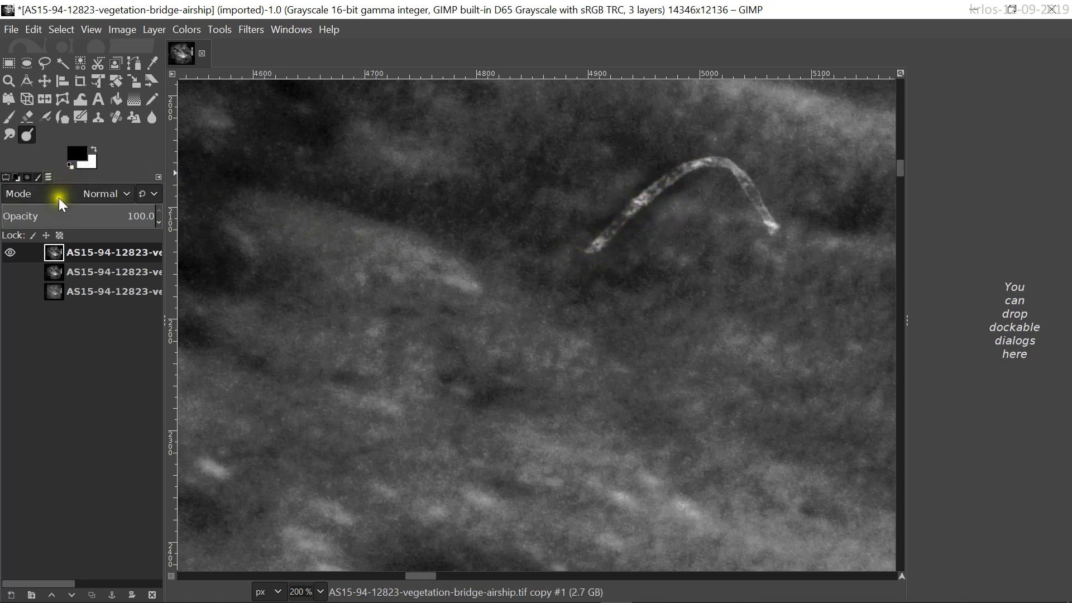
mouse_move(654, 187)
mouse_down()
mouse_move(702, 161)
mouse_move(722, 163)
mouse_up()
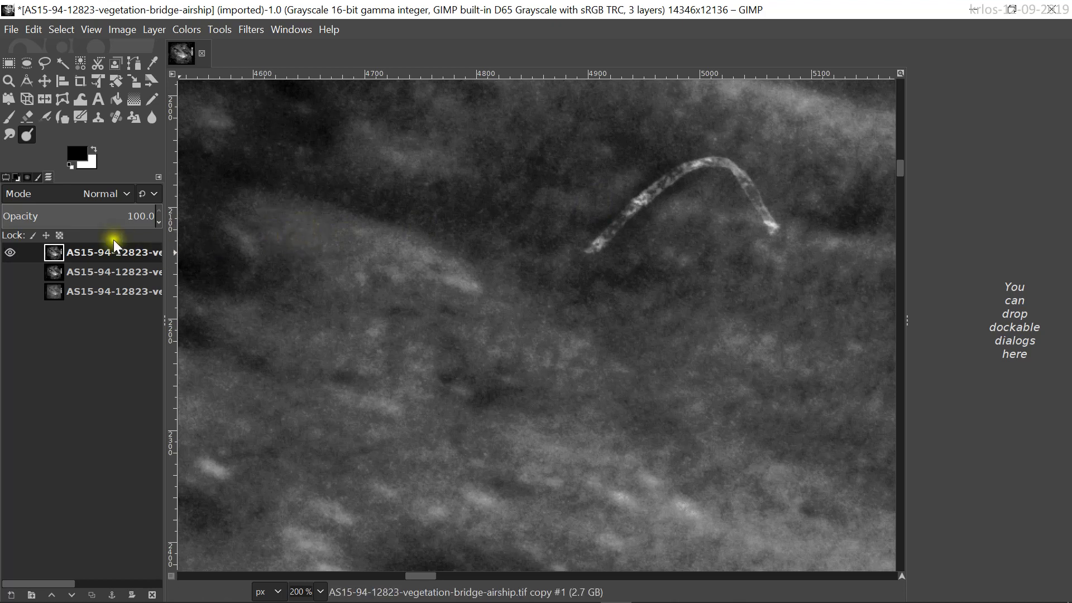
- Dodge the terrain between the arc's left foot and the ridge to its left on the top layer copy
drag(72, 252, 25, 140)
mouse_move(125, 178)
mouse_down()
mouse_move(317, 273)
mouse_move(580, 229)
mouse_move(716, 187)
mouse_move(586, 255)
mouse_move(615, 223)
mouse_move(658, 228)
mouse_move(640, 234)
mouse_move(637, 220)
mouse_move(598, 240)
mouse_move(623, 216)
mouse_move(593, 249)
mouse_move(700, 165)
mouse_move(742, 188)
mouse_move(733, 173)
mouse_move(787, 240)
mouse_move(464, 286)
mouse_move(557, 267)
mouse_move(522, 281)
mouse_move(587, 250)
mouse_move(466, 291)
mouse_move(543, 275)
mouse_move(416, 284)
mouse_move(469, 290)
mouse_move(373, 278)
mouse_move(501, 276)
mouse_up()
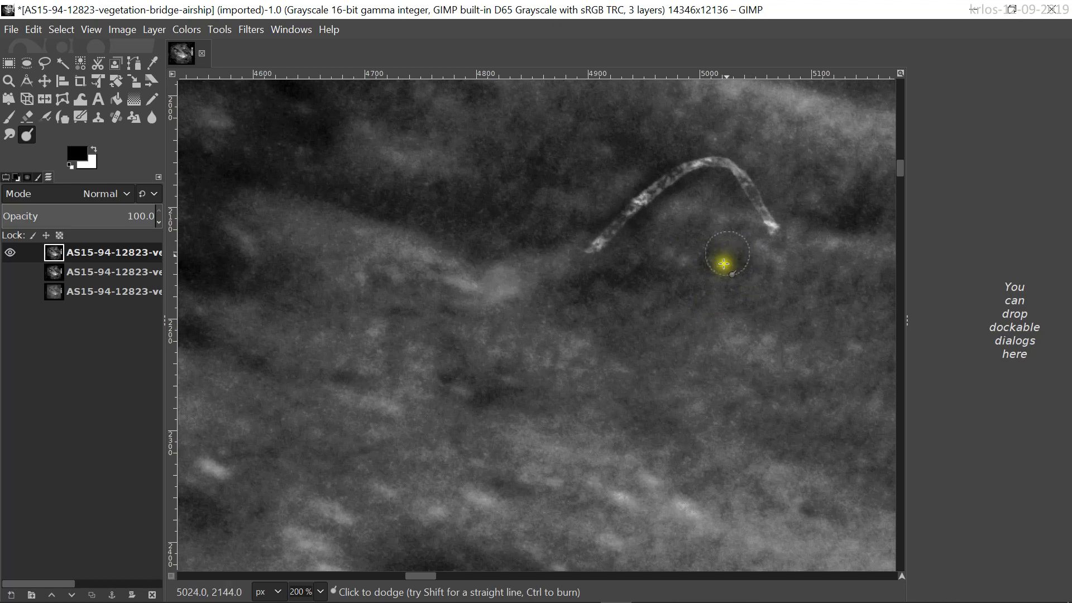
drag(718, 263, 427, 279)
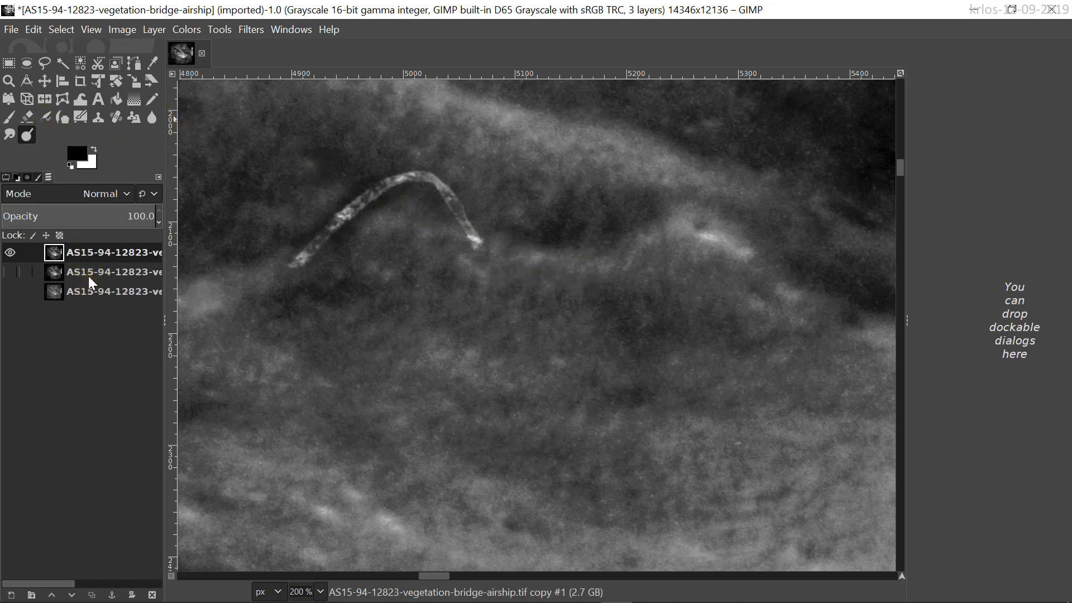
- Compare the retouched copy with the layer beneath by toggling their visibility, leaving both layers shown
click(11, 271)
click(11, 253)
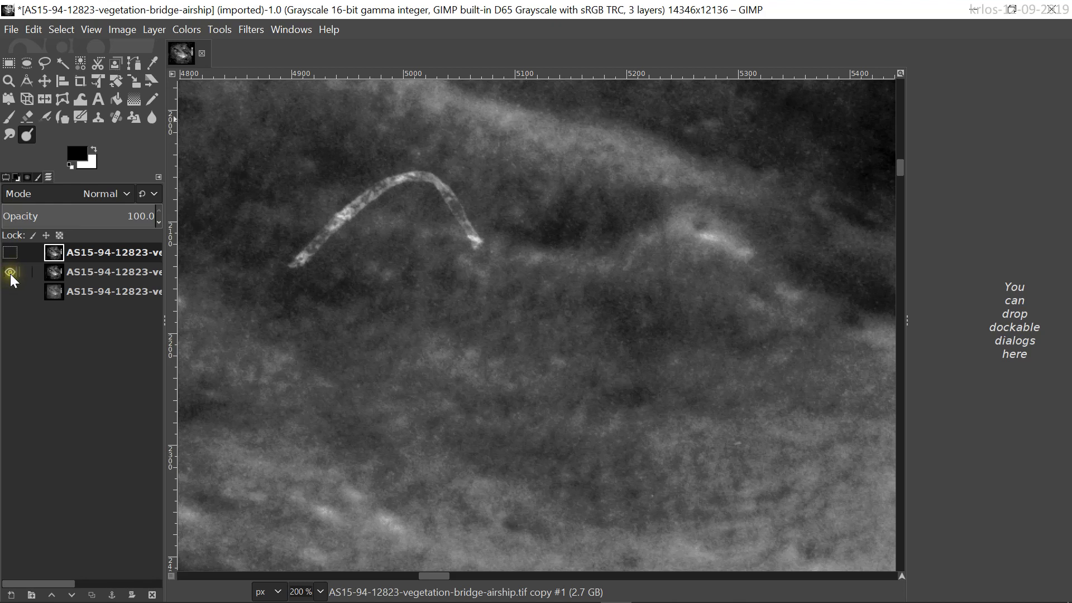
click(10, 253)
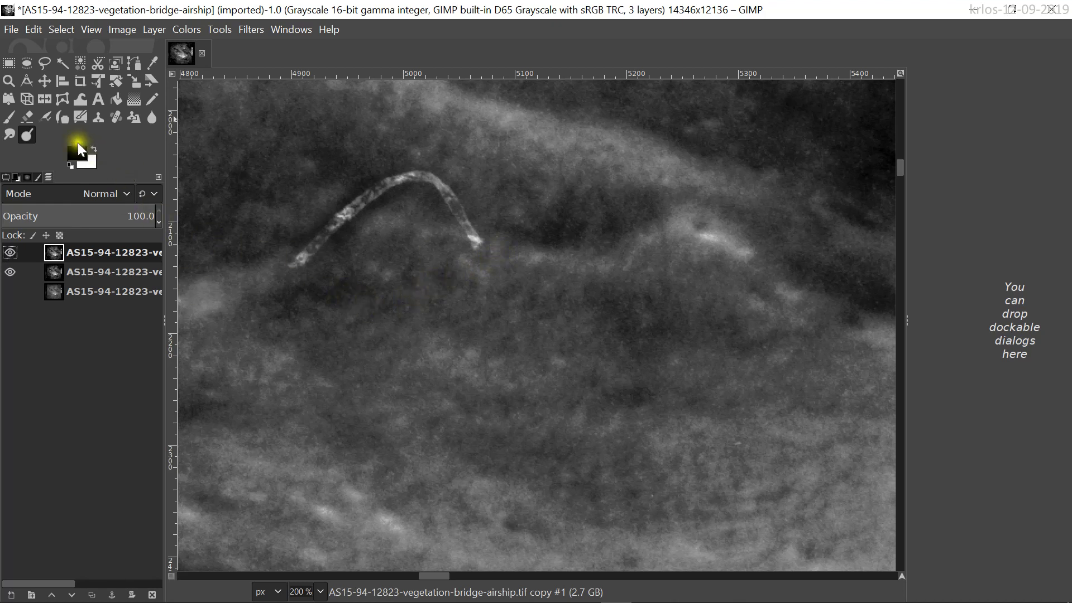
- Dodge the ridge from the arc's right foot past the bright mound, and retouch the ground beneath the arc
mouse_move(543, 260)
mouse_down()
mouse_move(574, 258)
mouse_move(497, 256)
mouse_move(536, 270)
mouse_move(504, 252)
mouse_move(615, 263)
mouse_move(560, 269)
mouse_move(590, 273)
mouse_move(635, 251)
mouse_move(473, 256)
mouse_move(556, 274)
mouse_move(690, 236)
mouse_move(644, 251)
mouse_move(716, 243)
mouse_move(781, 289)
mouse_move(719, 251)
mouse_move(778, 279)
mouse_up()
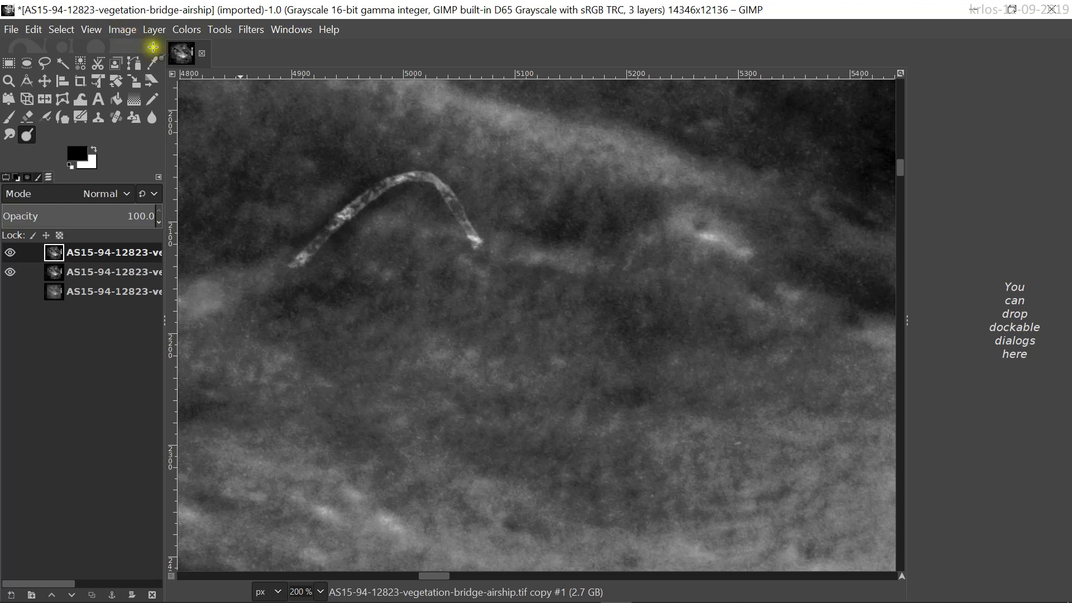
drag(507, 244, 505, 244)
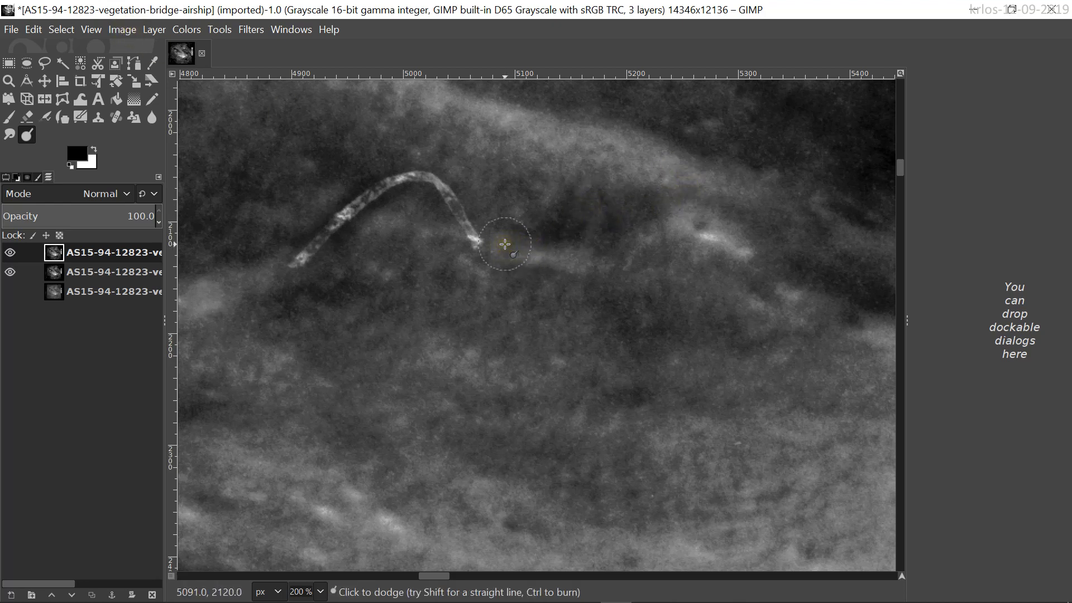
click(506, 246)
click(506, 247)
click(515, 258)
mouse_move(574, 271)
mouse_down()
mouse_move(626, 265)
mouse_move(565, 255)
mouse_move(642, 247)
mouse_move(626, 257)
mouse_move(672, 240)
mouse_move(627, 255)
mouse_move(669, 244)
mouse_move(699, 250)
mouse_move(776, 289)
mouse_up()
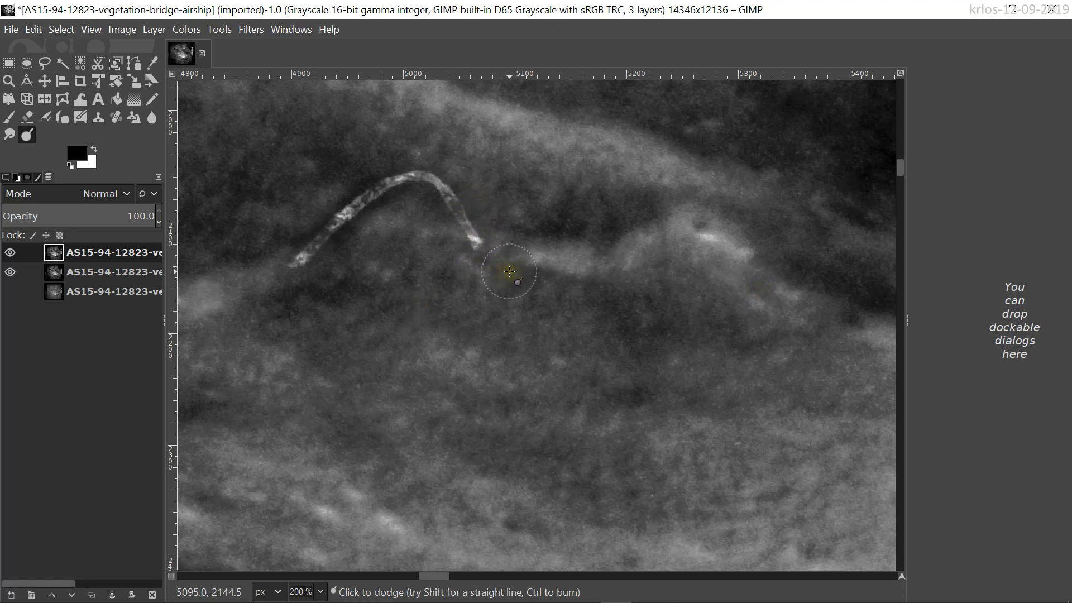
mouse_move(486, 257)
mouse_down()
mouse_move(335, 232)
mouse_move(419, 184)
mouse_move(383, 186)
mouse_move(422, 180)
mouse_move(370, 189)
mouse_move(394, 182)
mouse_move(292, 255)
mouse_move(418, 215)
mouse_move(448, 187)
mouse_move(466, 217)
mouse_move(419, 184)
mouse_move(352, 211)
mouse_move(415, 179)
mouse_move(460, 232)
mouse_move(402, 180)
mouse_move(312, 252)
mouse_move(476, 242)
mouse_move(481, 230)
mouse_move(450, 201)
mouse_move(400, 185)
mouse_move(352, 213)
mouse_move(381, 200)
mouse_move(356, 196)
mouse_move(391, 189)
mouse_move(371, 201)
mouse_move(383, 211)
mouse_move(392, 183)
mouse_move(347, 211)
mouse_move(375, 198)
mouse_move(371, 192)
mouse_move(491, 254)
mouse_move(527, 218)
mouse_move(401, 201)
mouse_up()
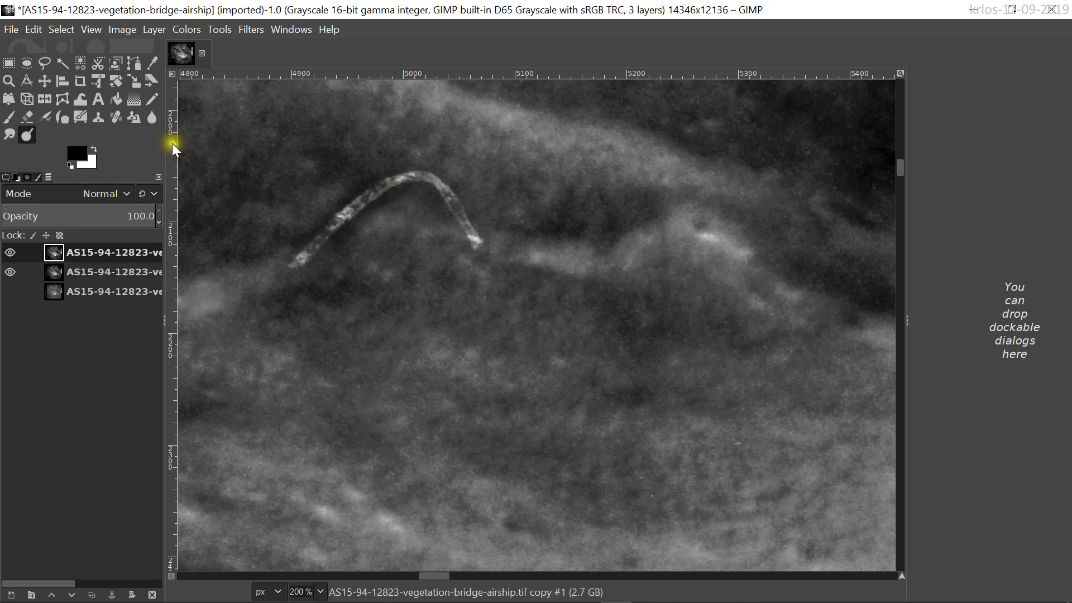
drag(307, 246, 306, 246)
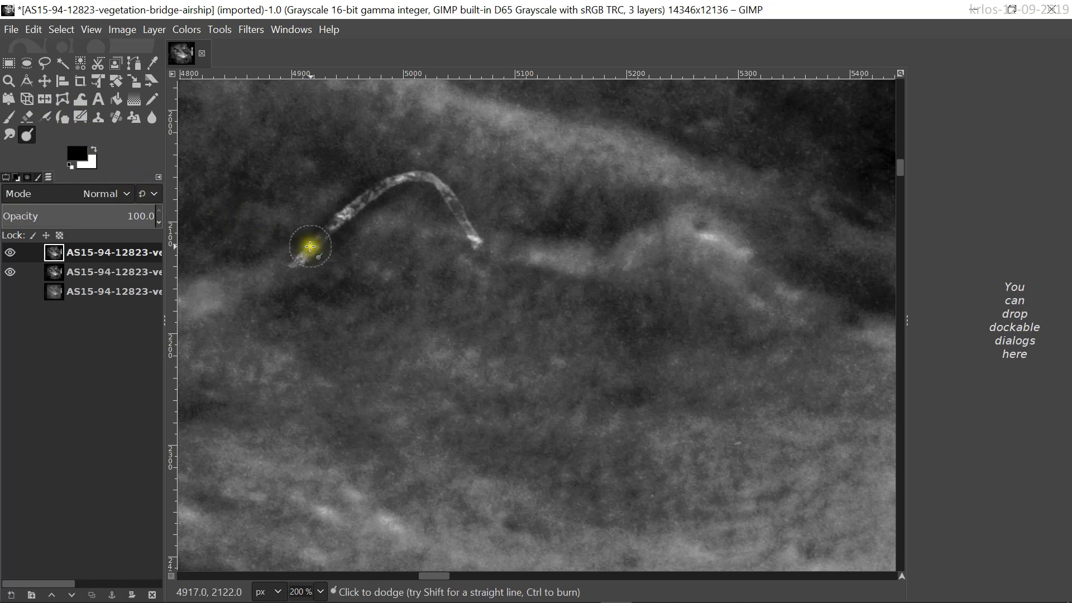
- Zoom out from the arc-shaped feature to 50% to view the retouched area with its surrounding terrain
click(9, 83)
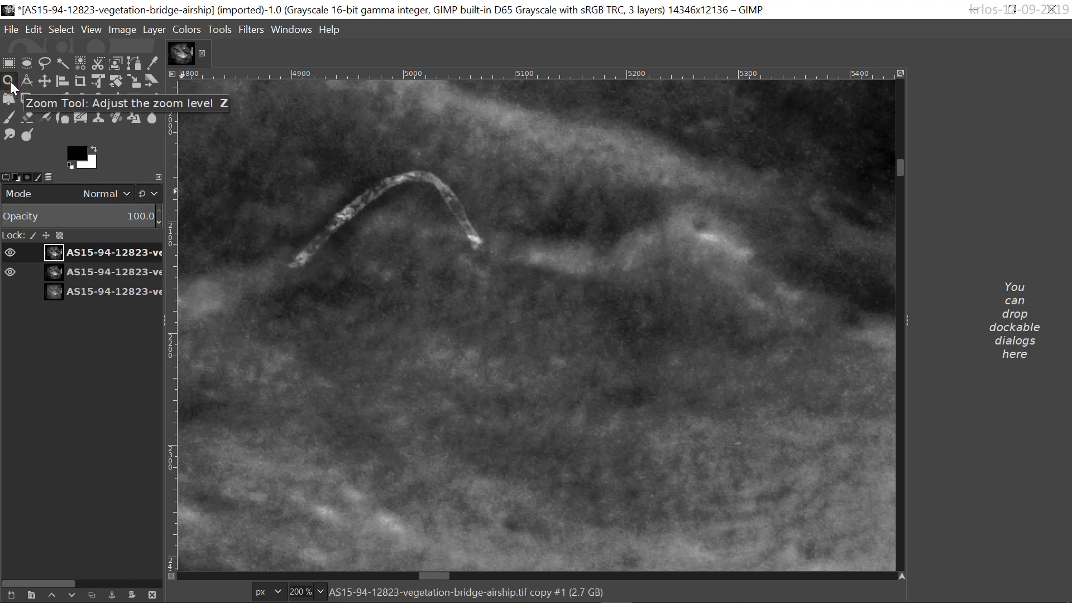
ctrl+click(315, 226)
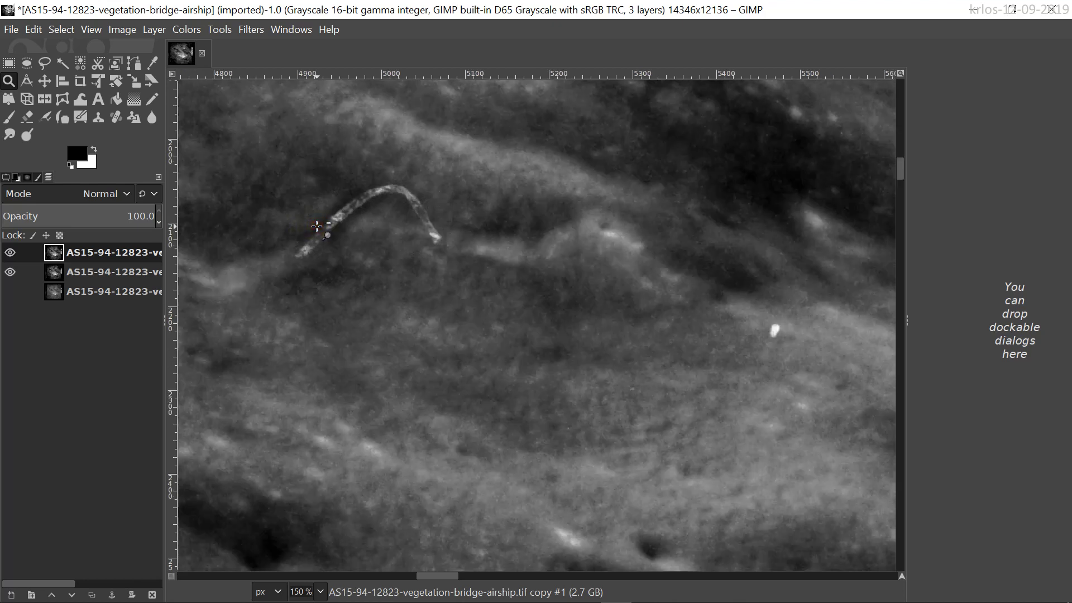
ctrl+click(317, 226)
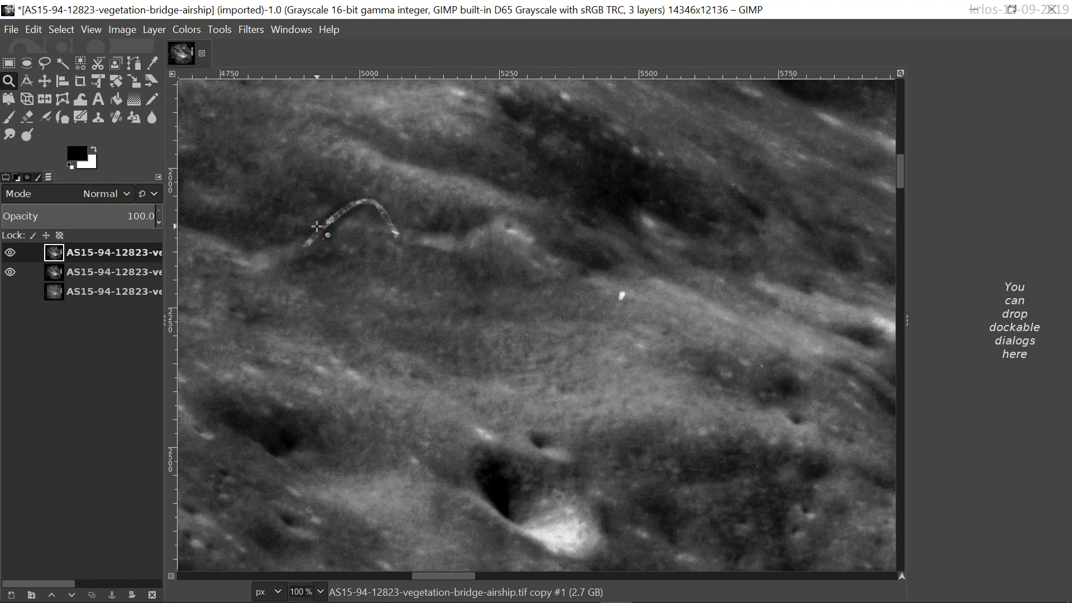
ctrl+click(317, 226)
ctrl+click(317, 226)
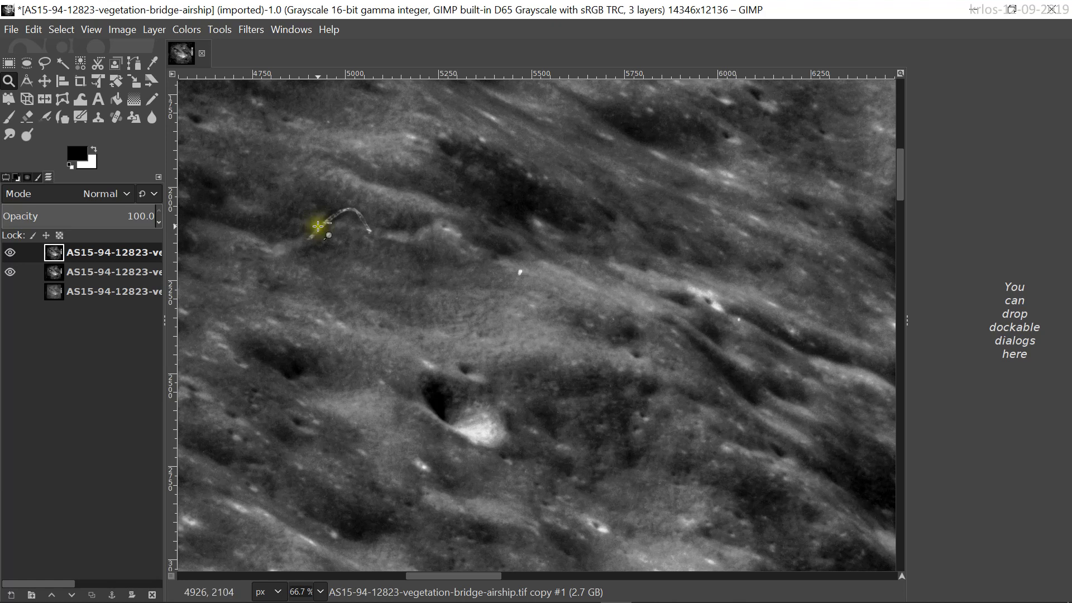
ctrl+click(317, 226)
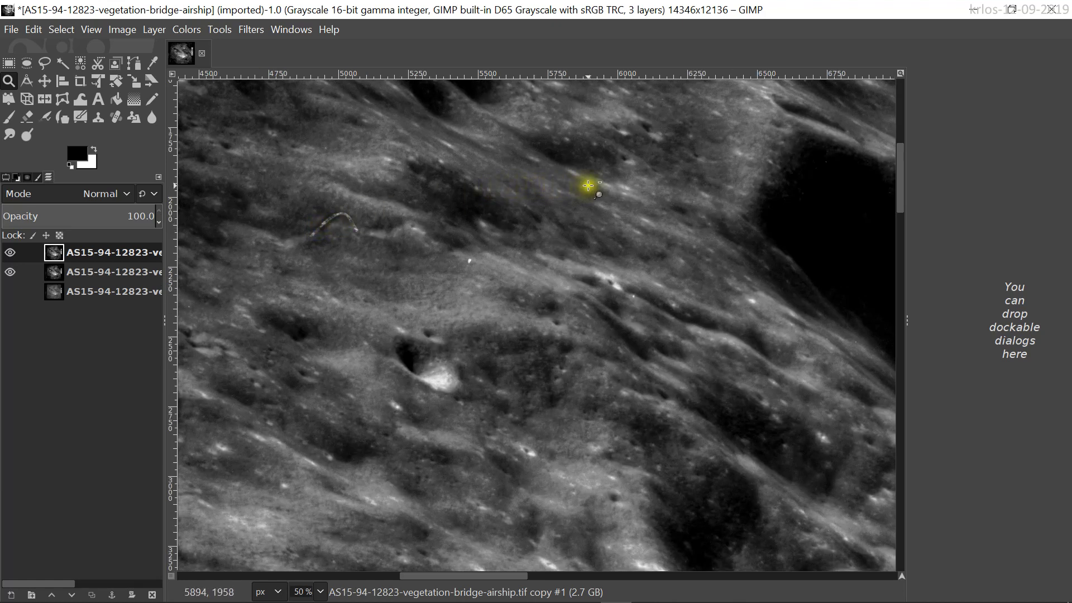
- Survey the terrain past the large dark crater and bring the thin bright feature beside the smaller shadowed crater into view
drag(591, 194, 330, 249)
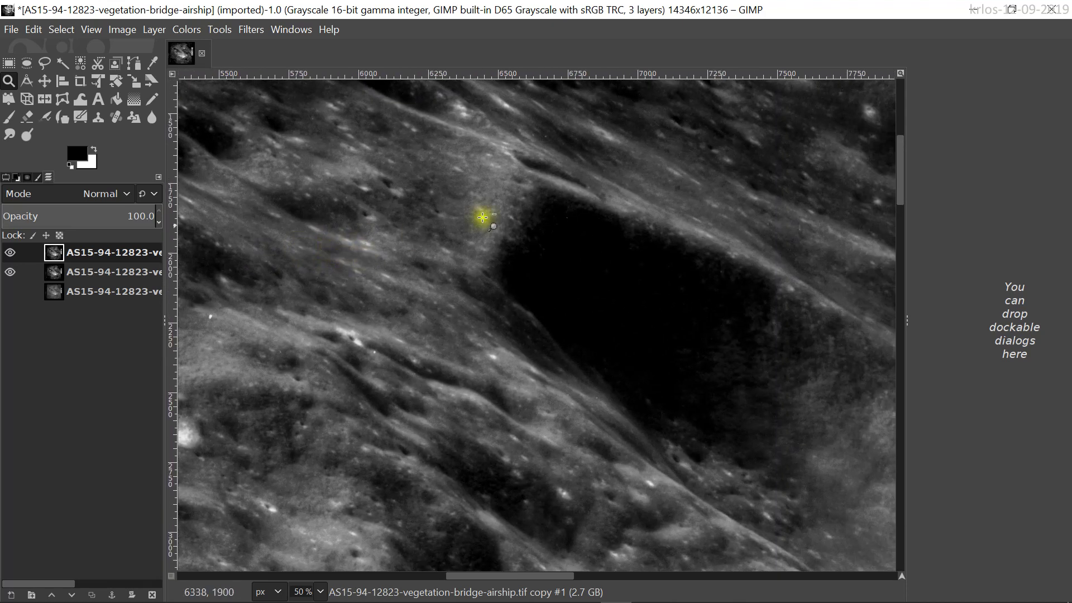
scroll(507, 215, down, 2)
scroll(507, 217, up, 2)
scroll(507, 218, up, 2)
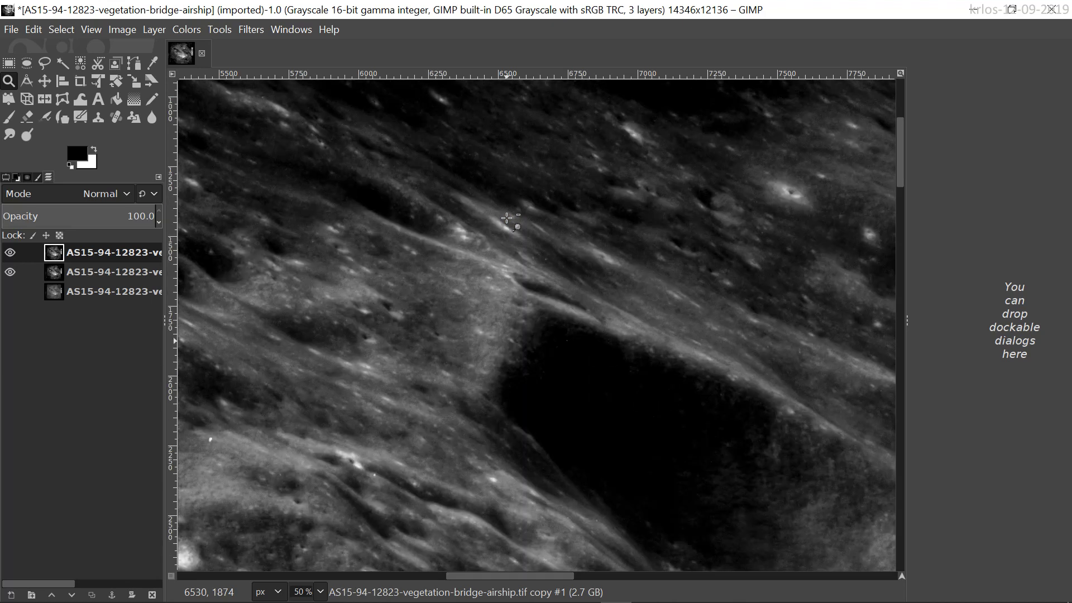
drag(557, 232, 235, 206)
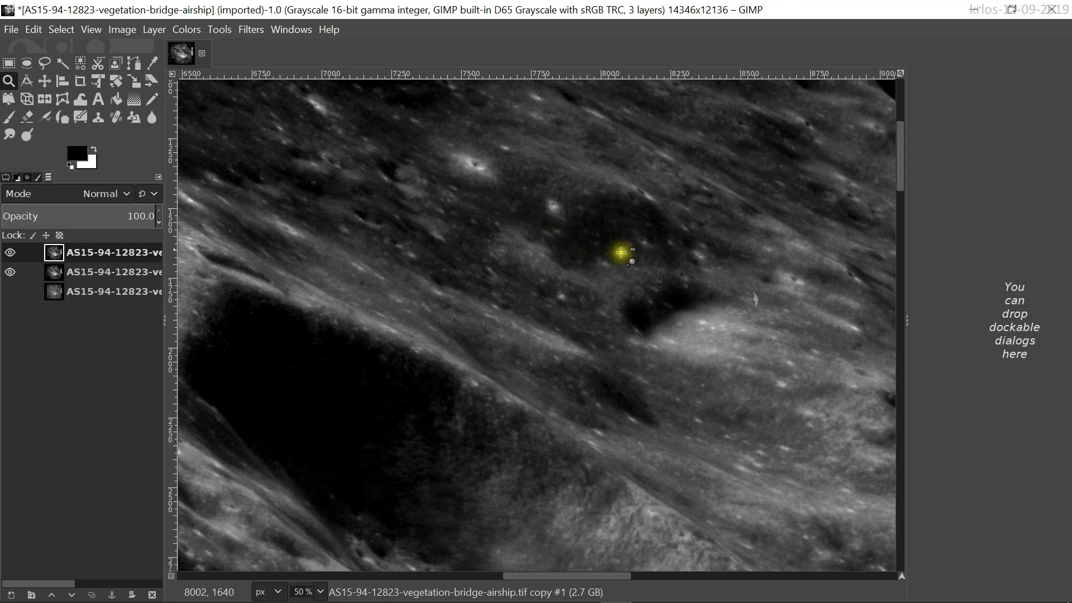
drag(761, 307, 599, 302)
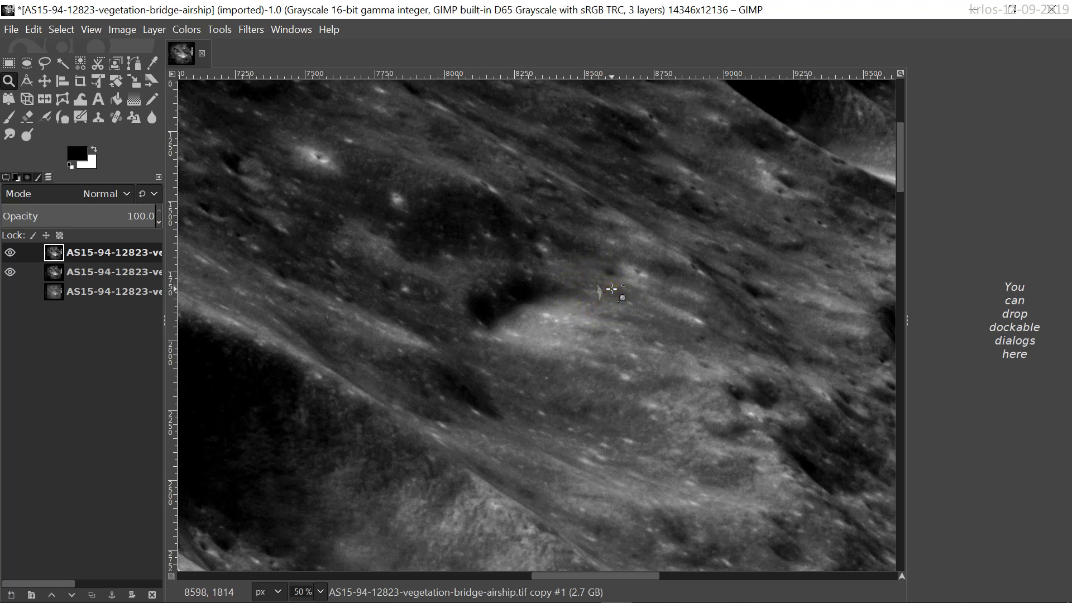
- Zoom in to 300% on the thin bright feature beside the smaller shadowed crater
click(612, 288)
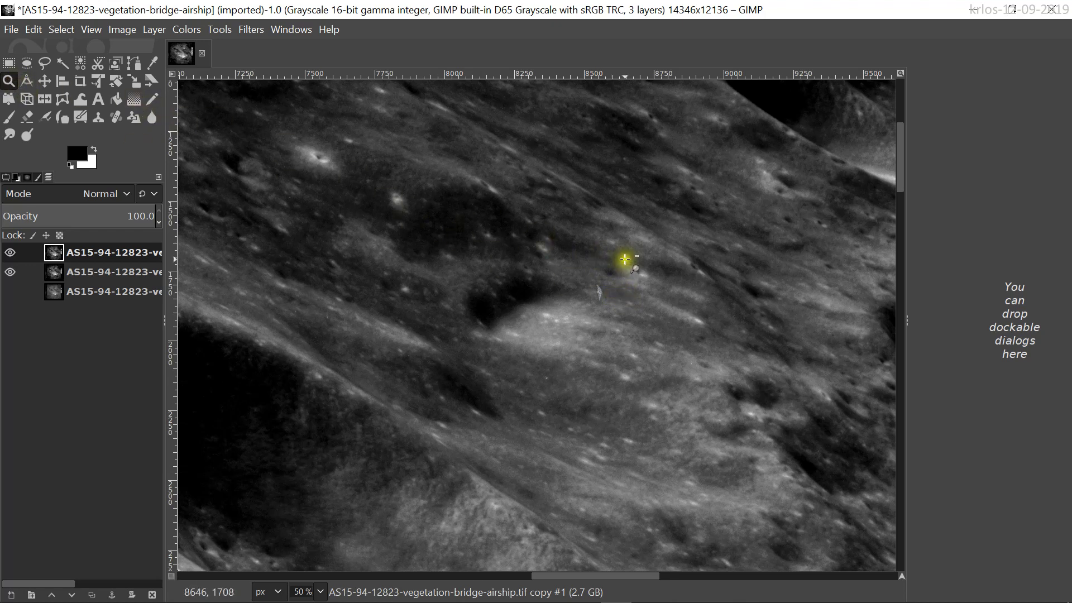
click(629, 263)
click(617, 283)
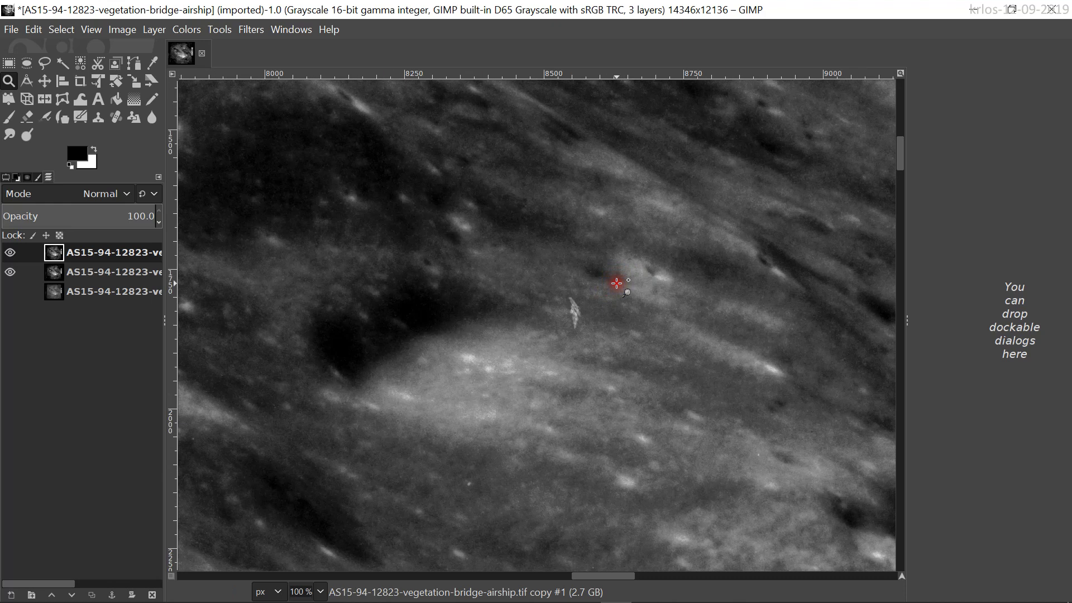
click(616, 284)
click(605, 301)
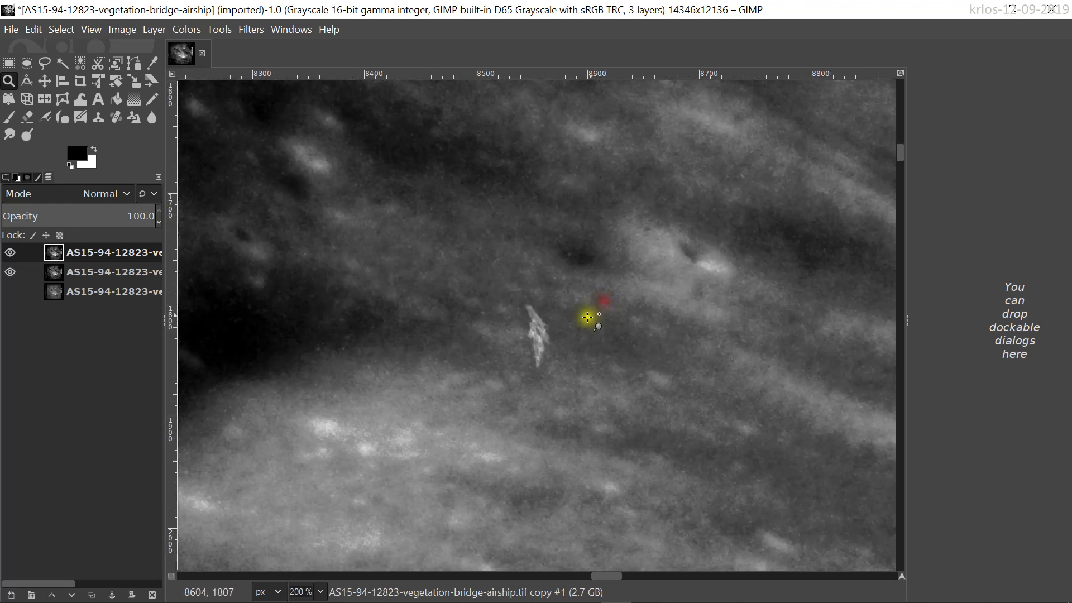
click(576, 332)
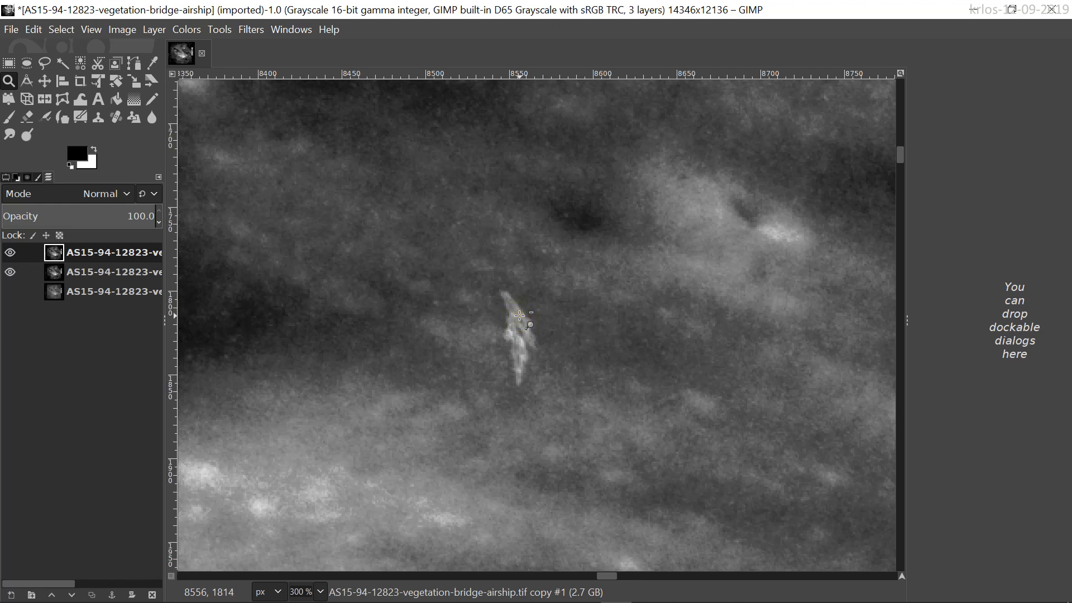
- Examine the slanted edges and the lower tip of the thin bright feature at 300%
click(527, 330)
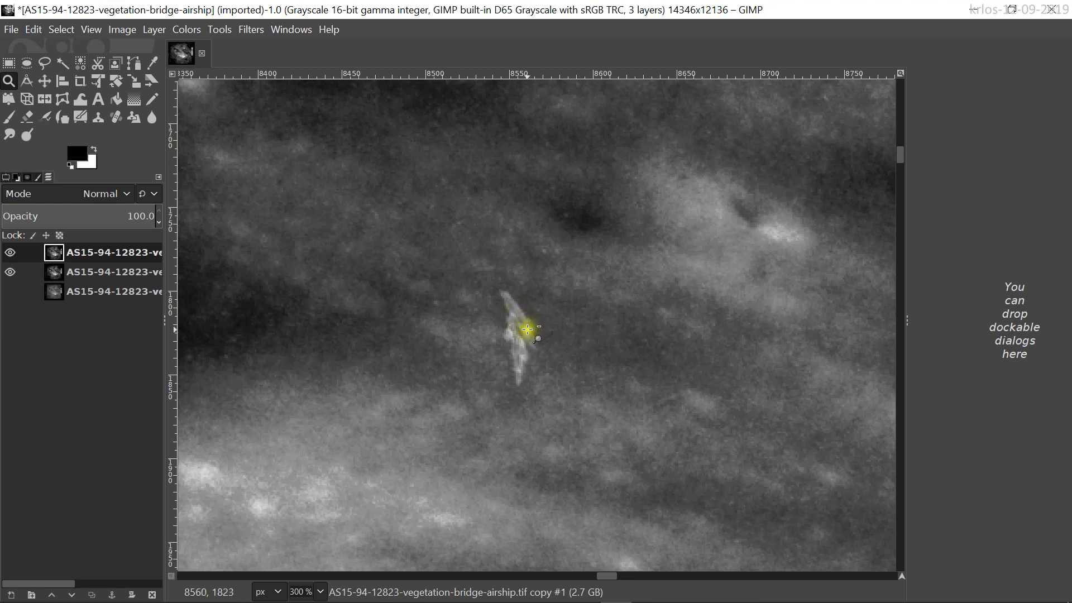
click(510, 307)
click(522, 335)
click(529, 342)
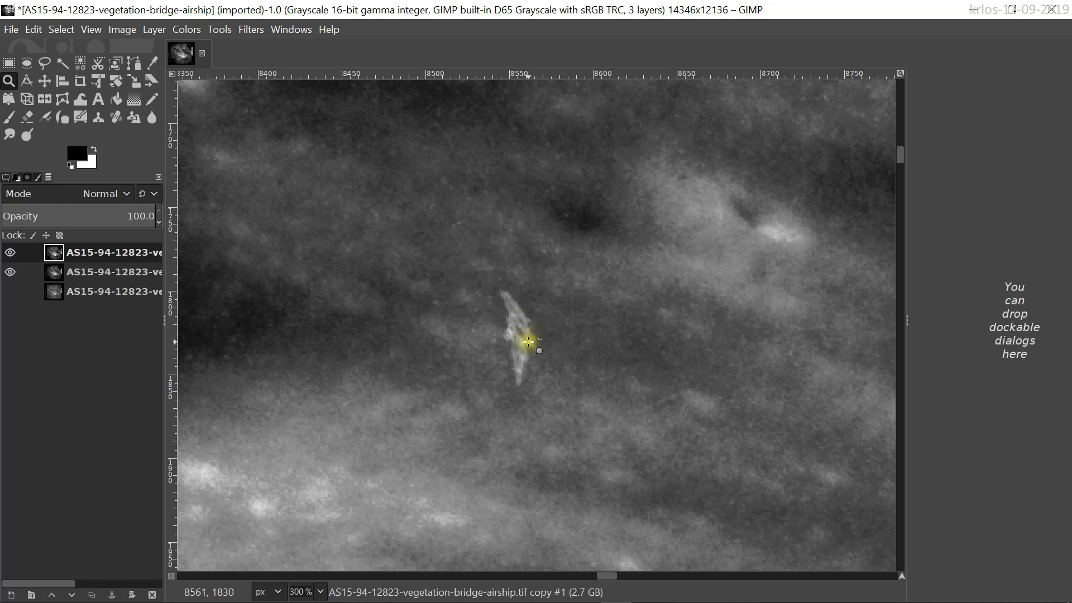
click(515, 311)
click(520, 324)
click(517, 319)
click(519, 328)
click(510, 300)
click(531, 335)
click(498, 339)
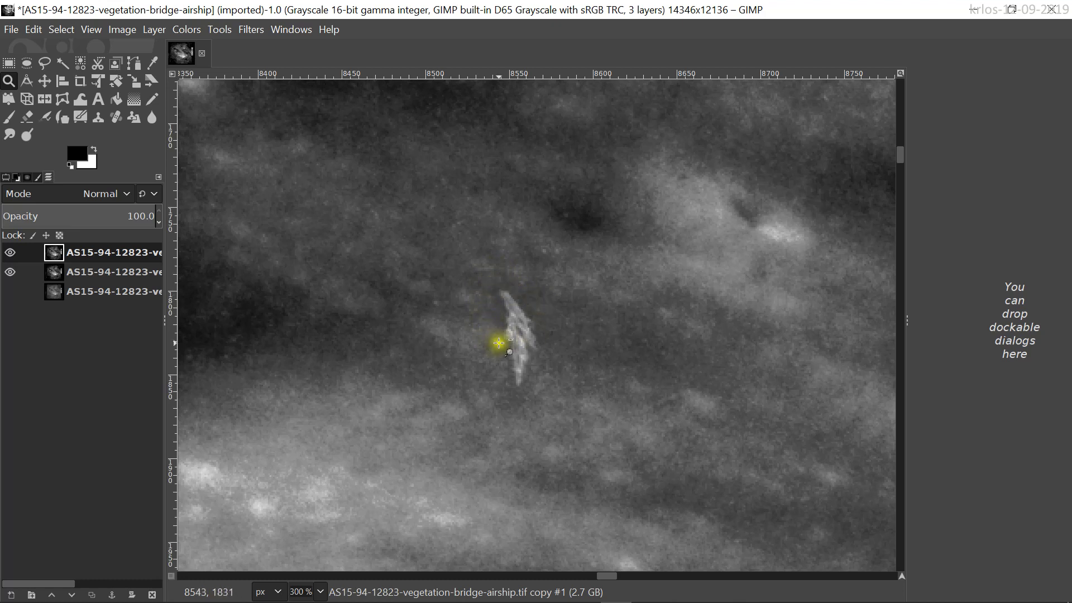
- Burn the ground around the thin bright feature and dodge the feature itself
click(26, 132)
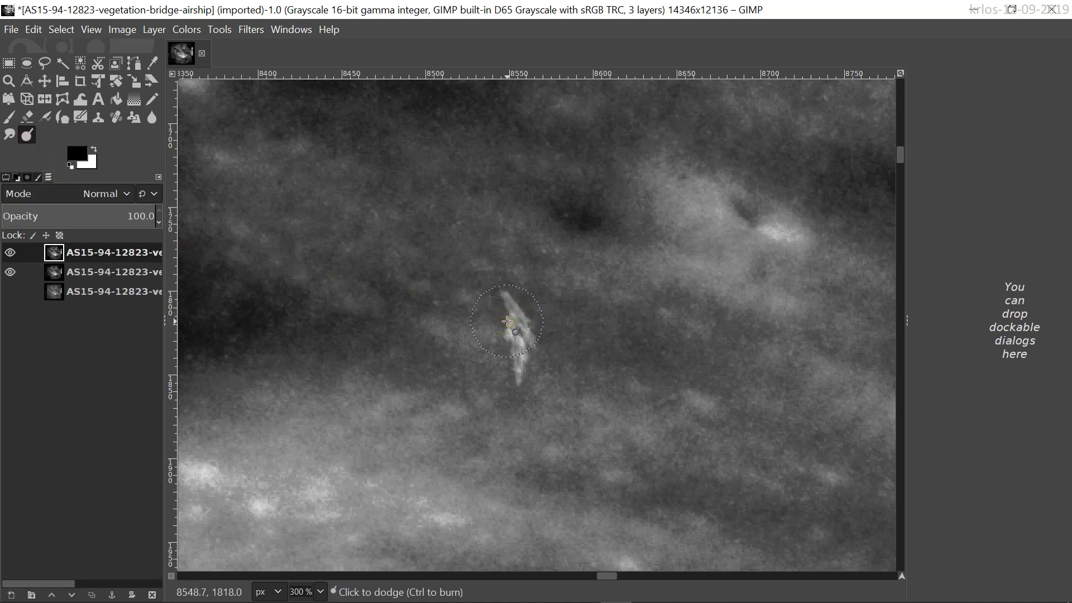
key(ctrl)
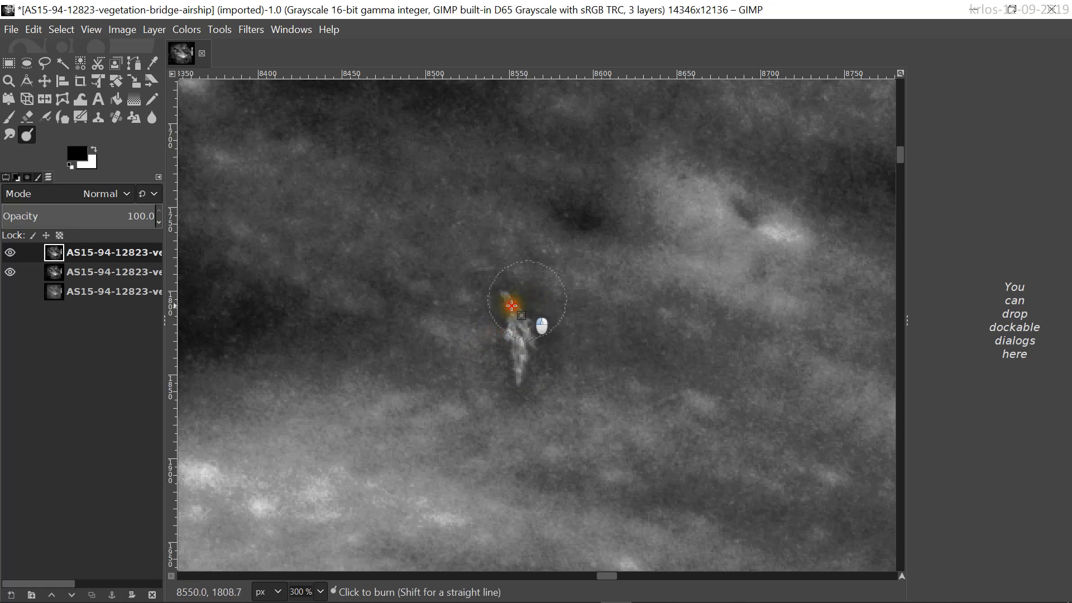
click(547, 346)
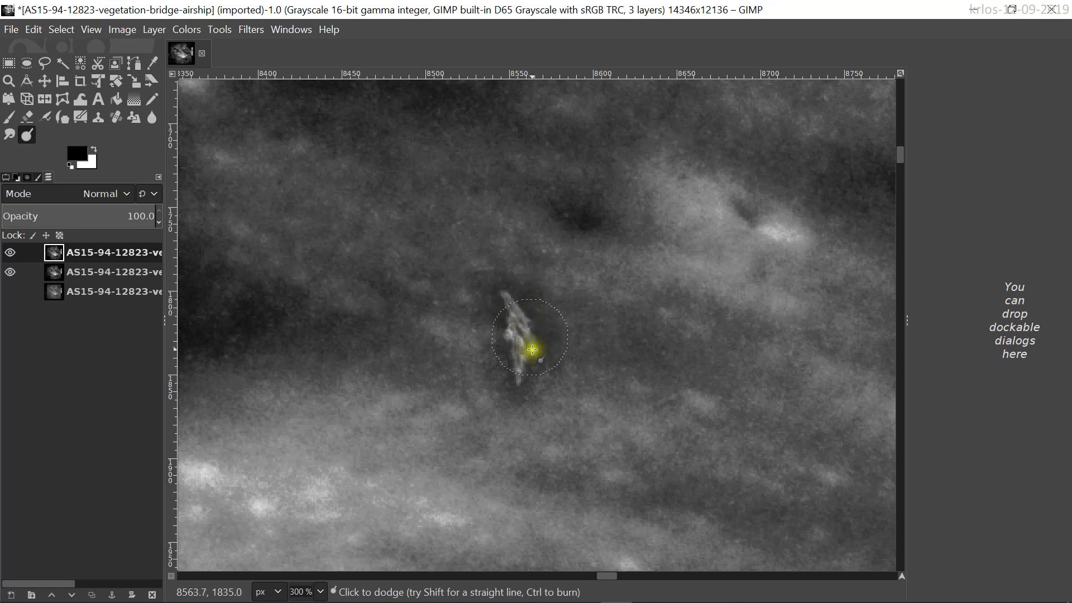
click(391, 255)
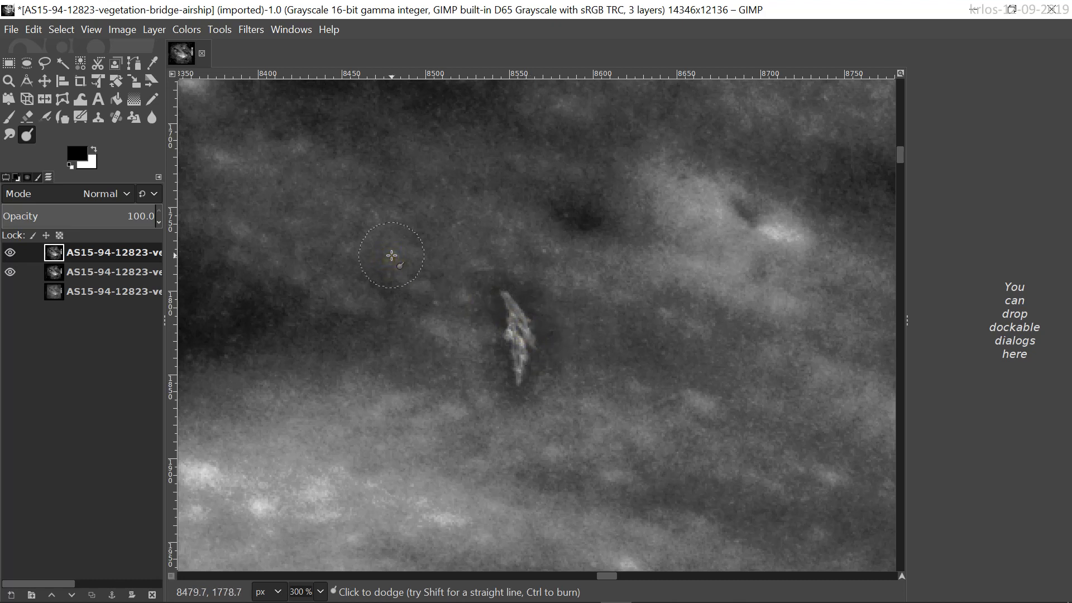
drag(487, 290, 512, 321)
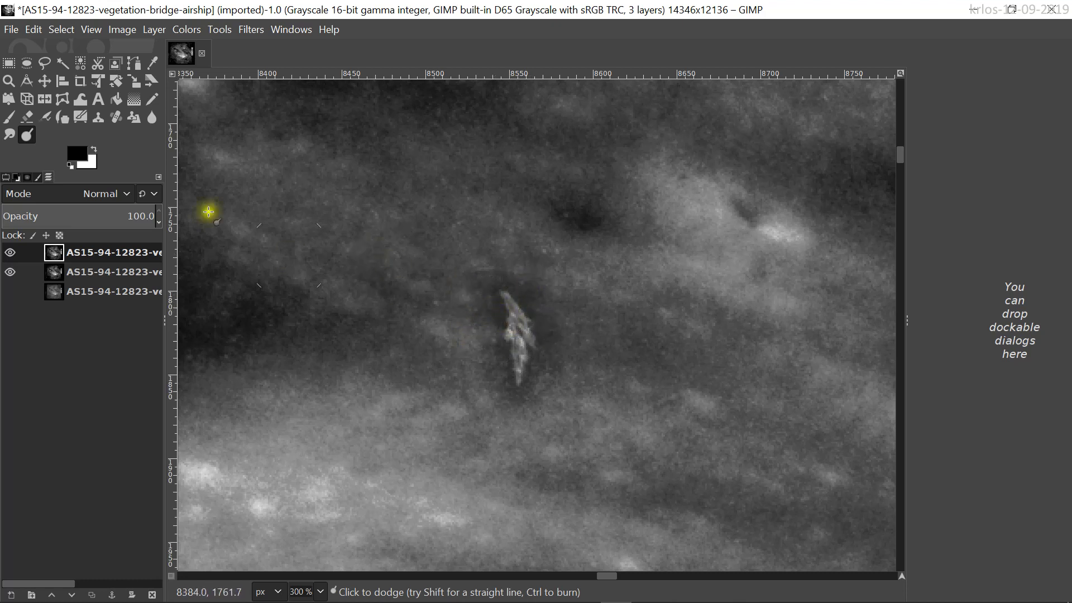
- Select a square area around the thin bright feature and raise its Exposure black level to 0.023
click(9, 63)
drag(445, 263, 593, 413)
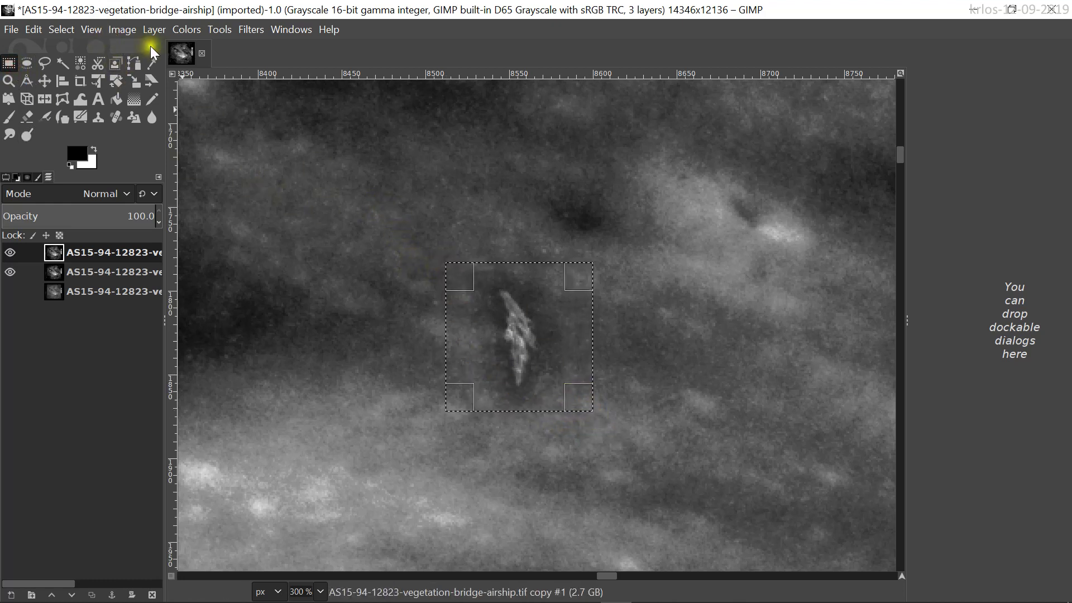
click(185, 31)
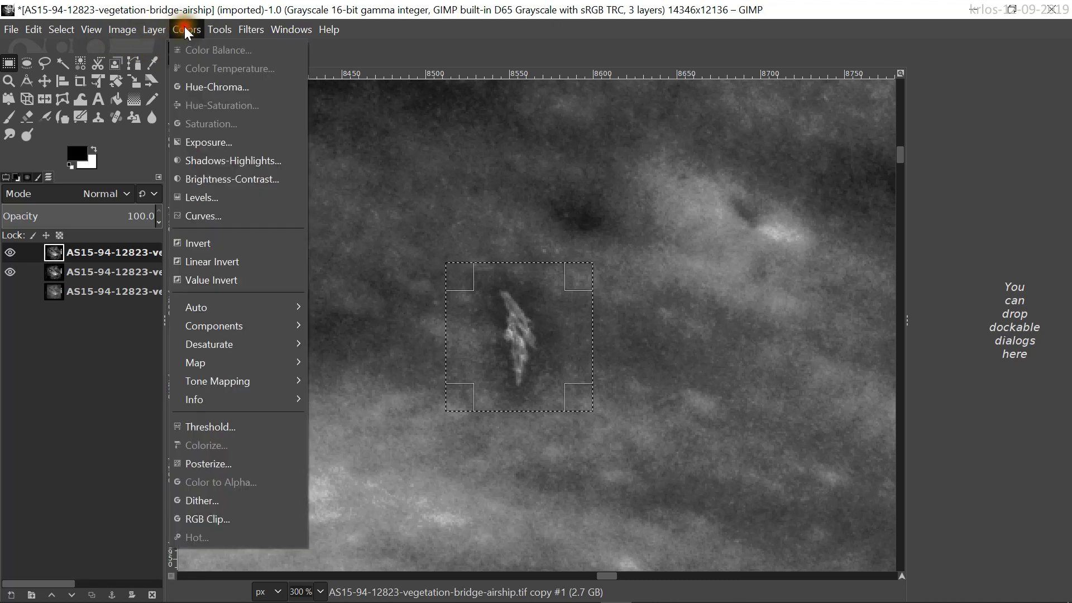
click(224, 142)
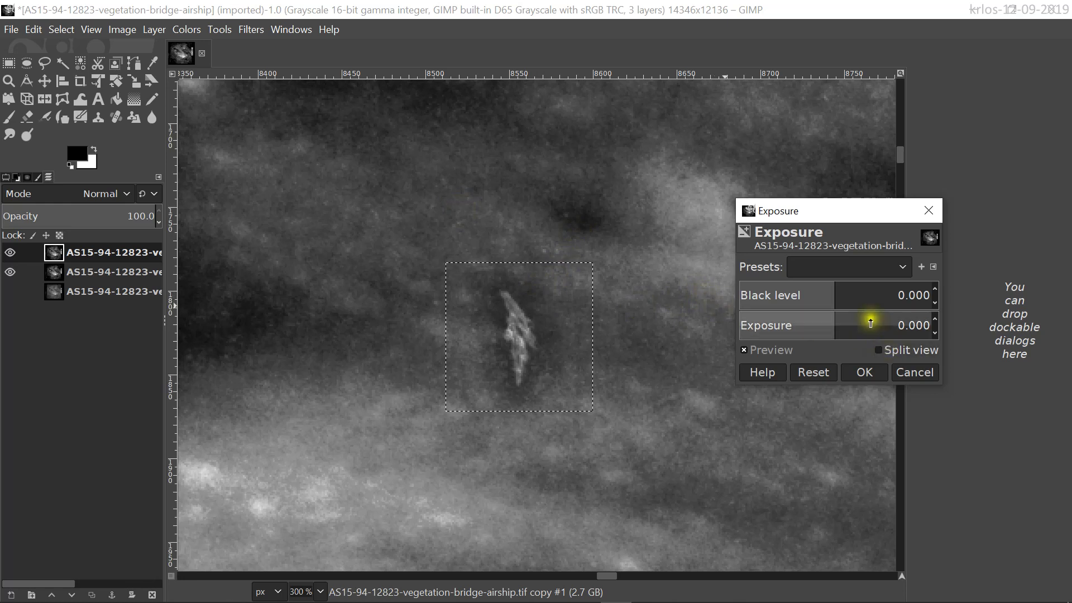
drag(842, 212, 803, 207)
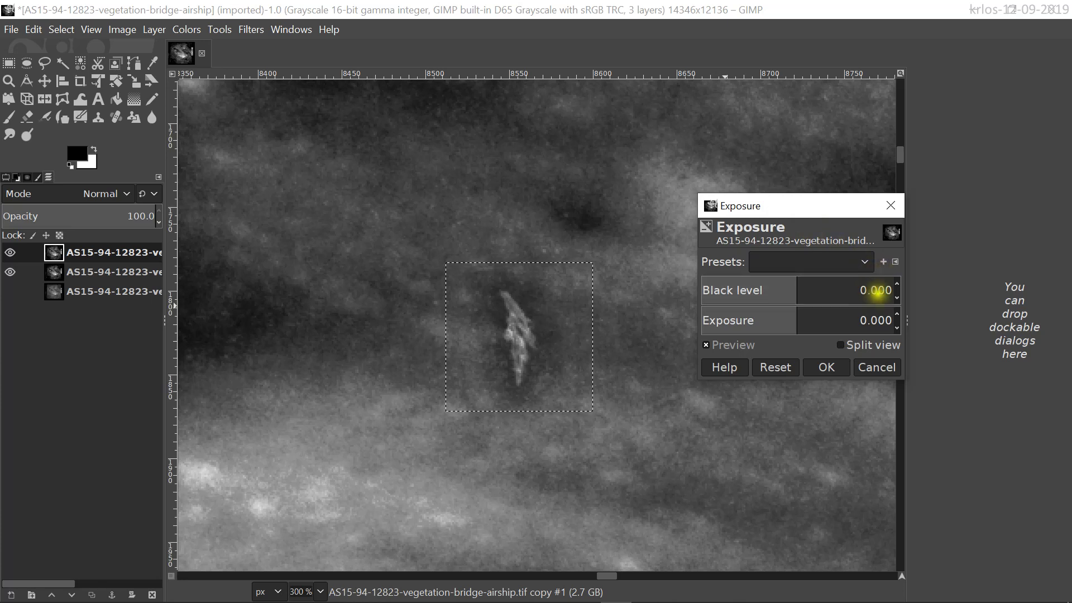
click(896, 280)
click(896, 279)
click(896, 282)
click(895, 282)
click(895, 283)
click(896, 282)
click(896, 283)
click(895, 282)
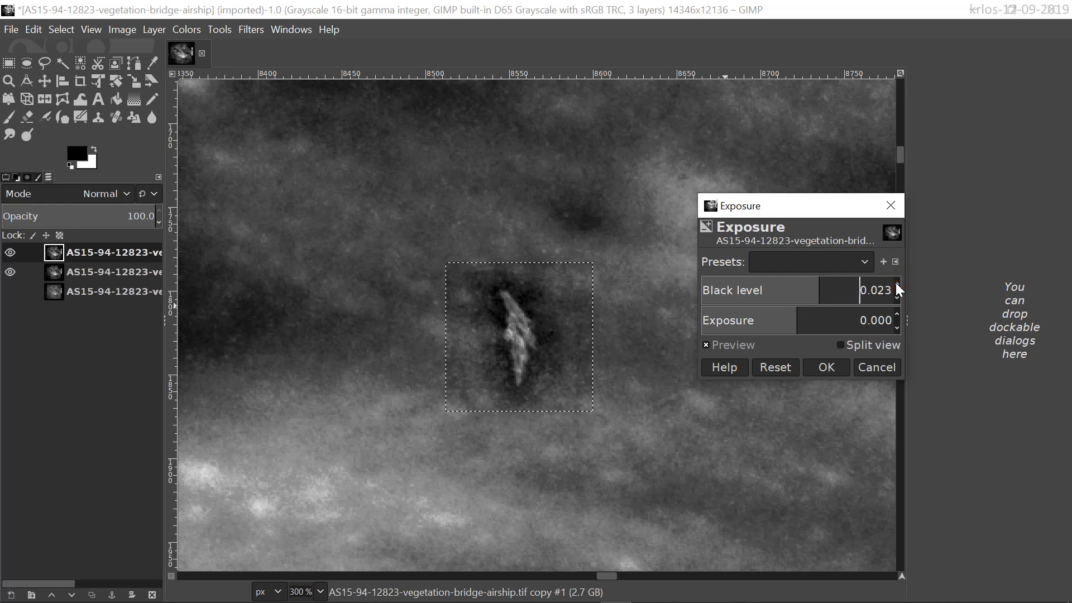
- Set the exposure of the selected square around the bright feature to -0.240
click(896, 313)
click(897, 313)
click(897, 313)
click(897, 313)
click(897, 329)
click(897, 329)
click(897, 329)
click(897, 329)
click(897, 330)
click(897, 329)
click(897, 330)
click(897, 330)
click(897, 330)
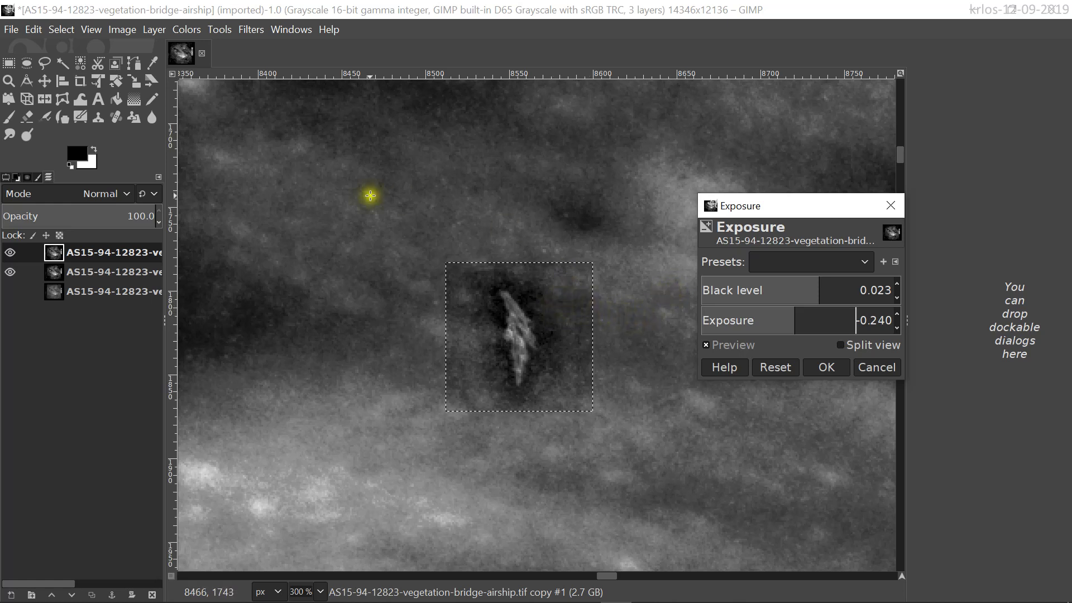
- Accept the exposure adjustment and rotate the selected square by -88.40 degrees about its centre
click(124, 35)
mouse_move(154, 32)
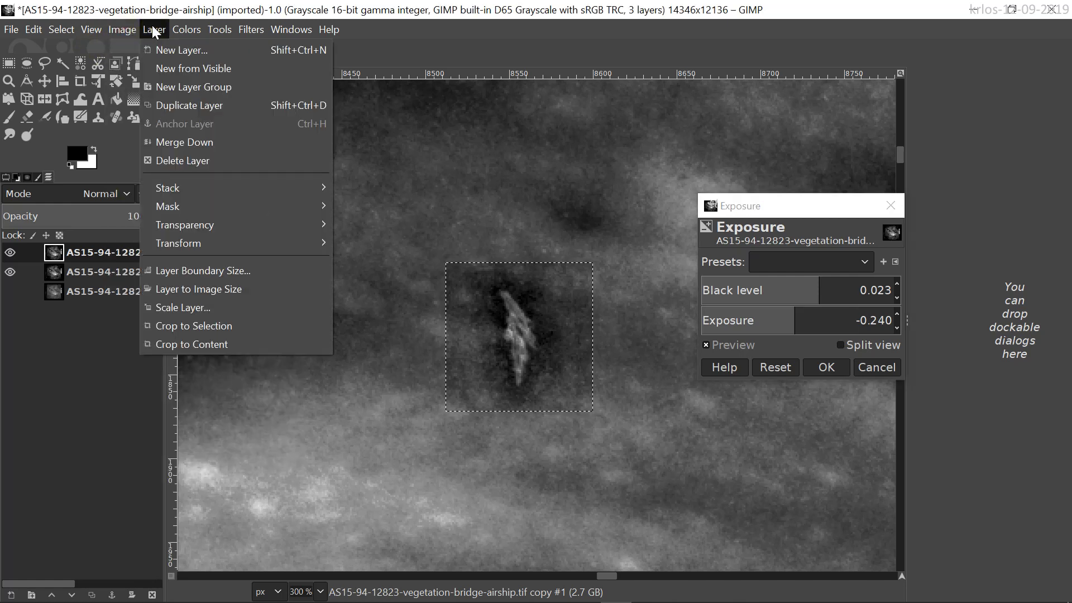
mouse_move(195, 243)
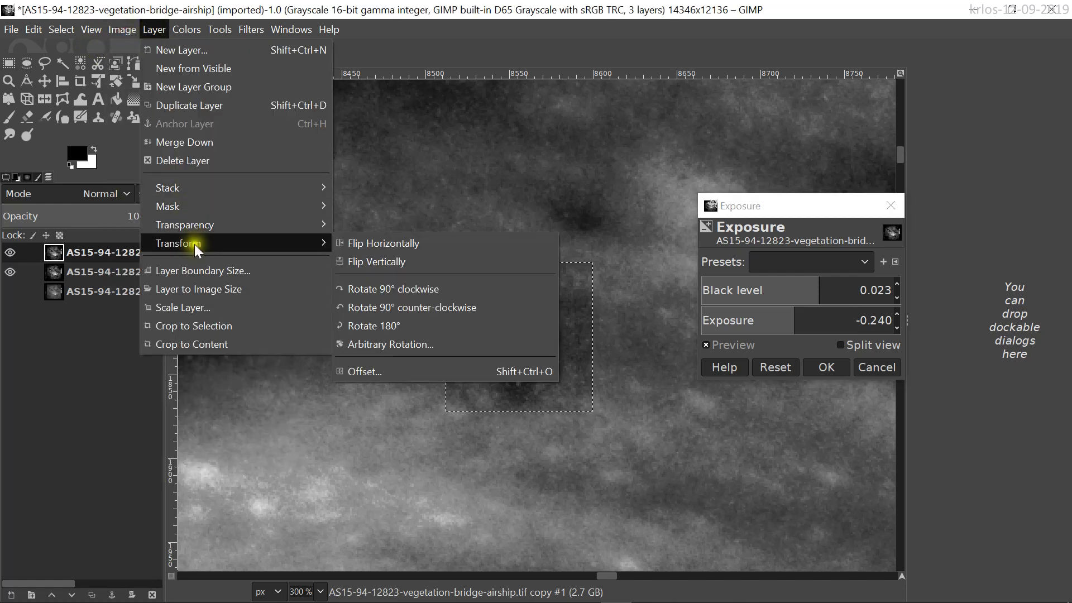
click(405, 347)
drag(594, 258, 448, 267)
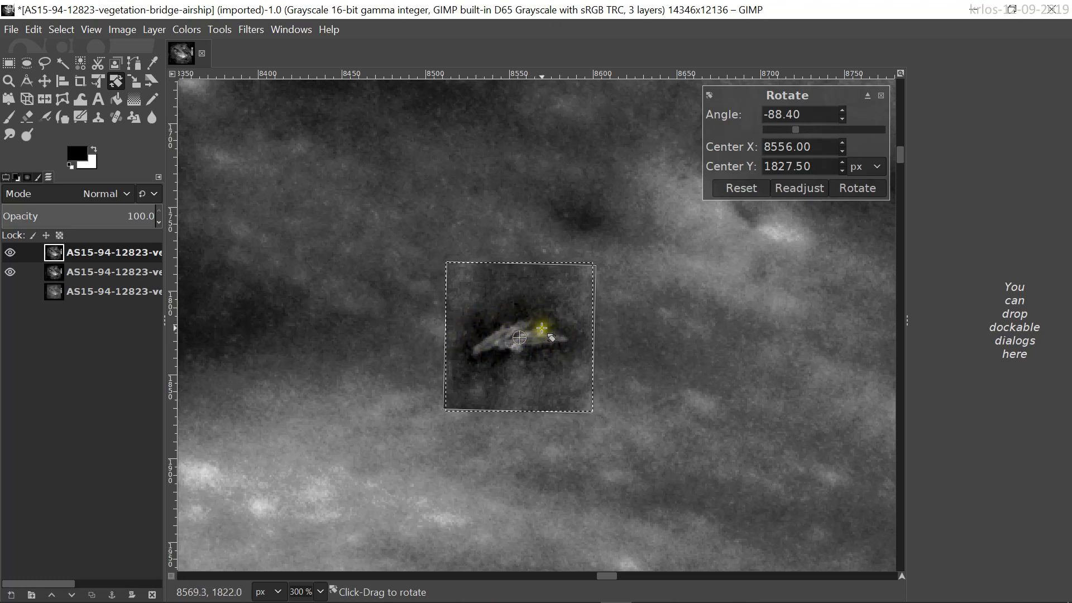
click(496, 215)
click(494, 208)
click(391, 156)
click(422, 157)
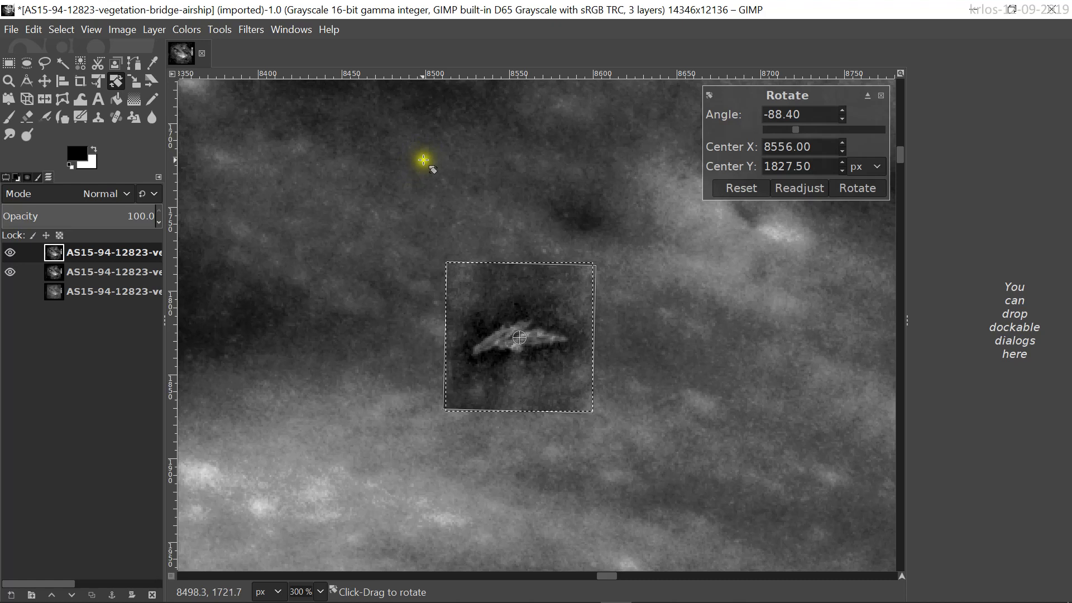
click(426, 149)
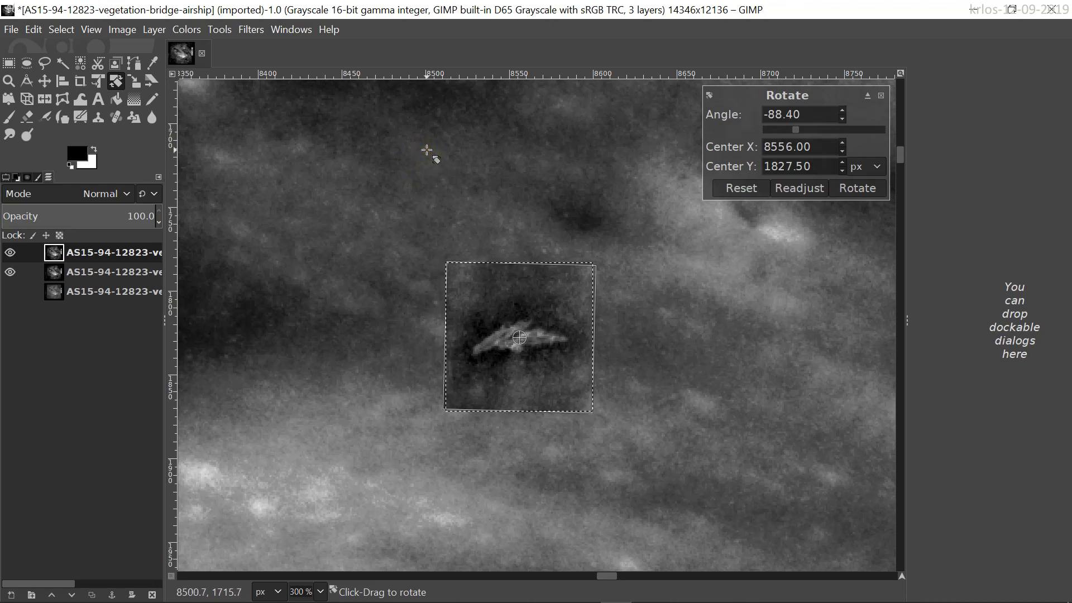
click(915, 41)
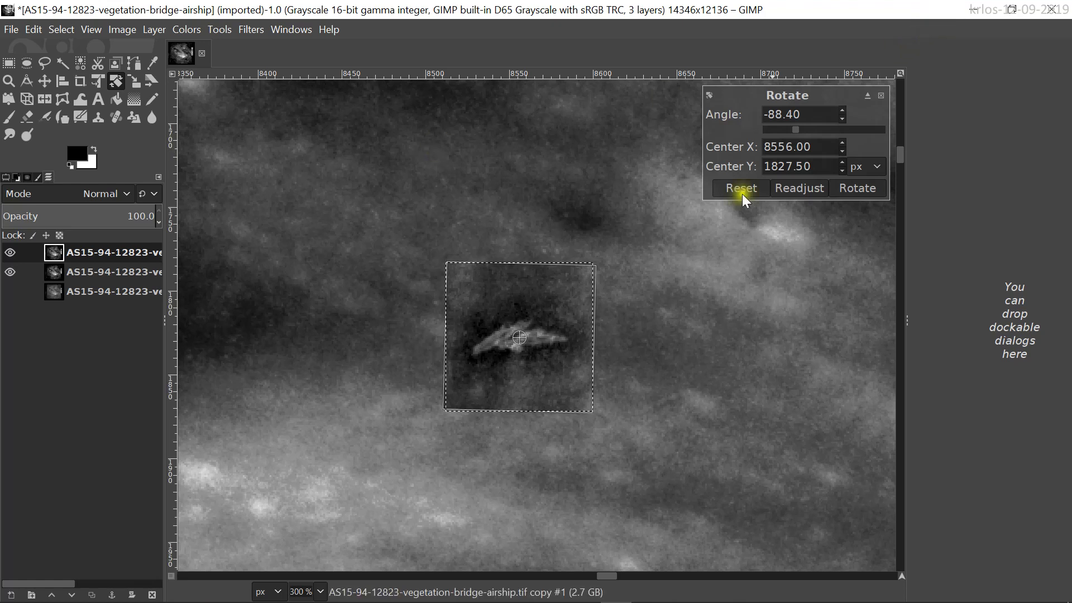
- Switch to Microsoft Edge and show the source page of image AS15-94-12823 and the GIMP downloads page
mouse_move(291, 595)
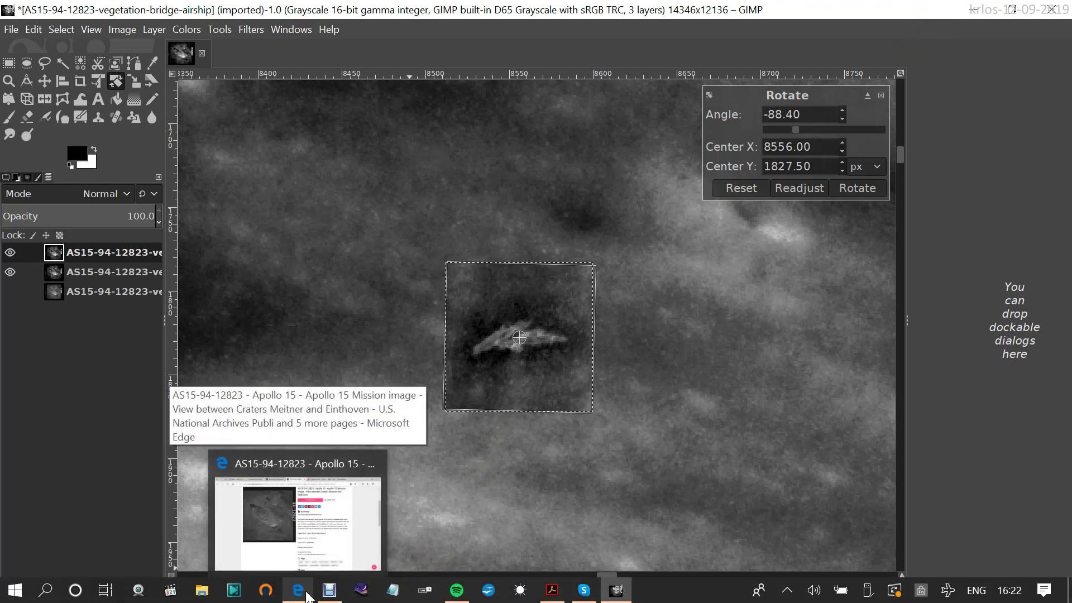
click(307, 594)
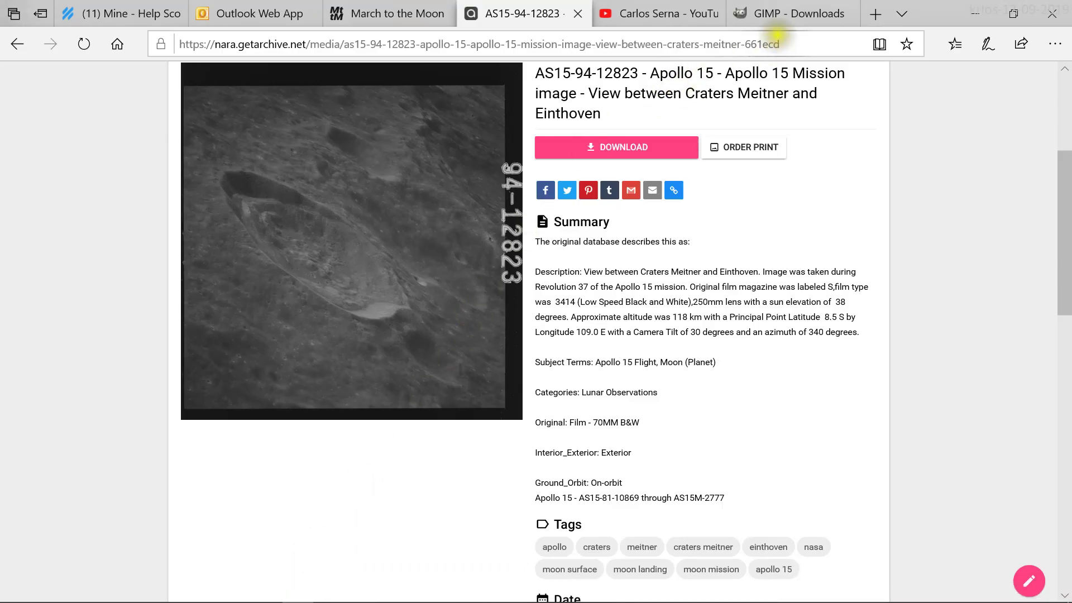
click(768, 13)
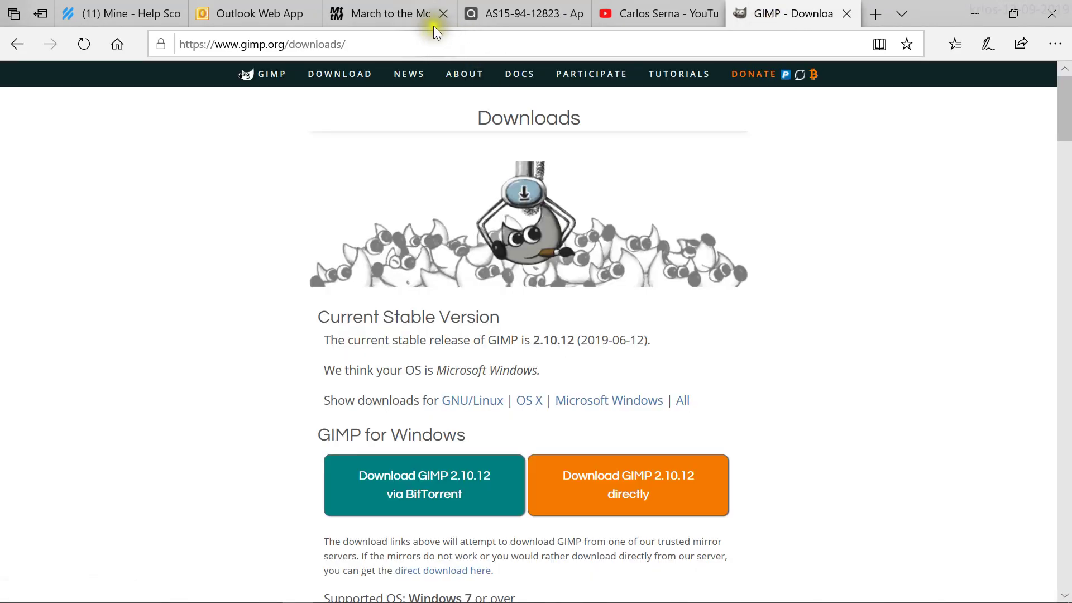
click(370, 40)
click(842, 369)
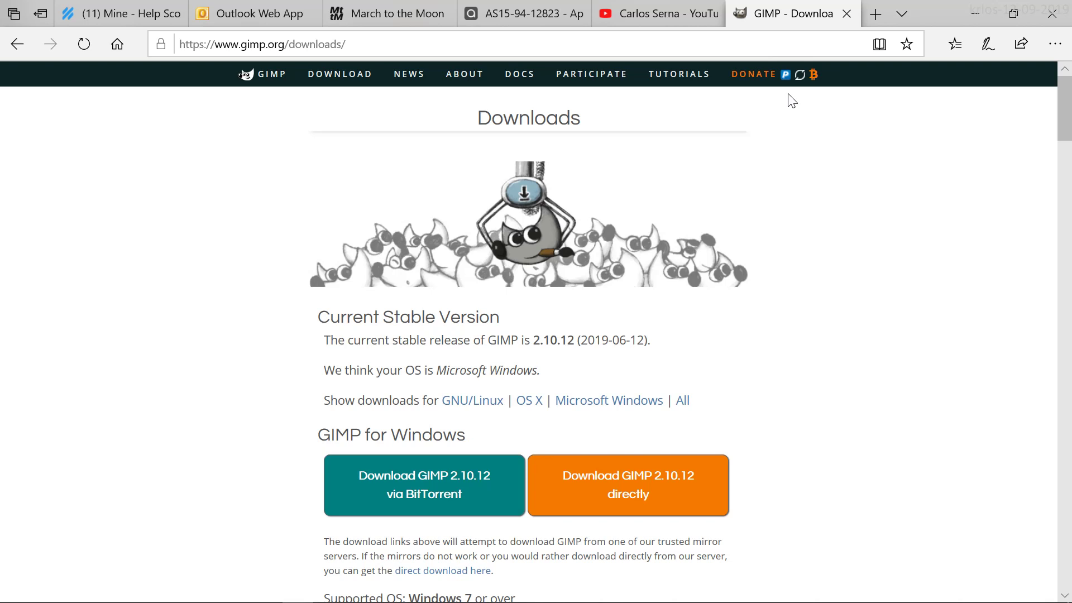
click(759, 17)
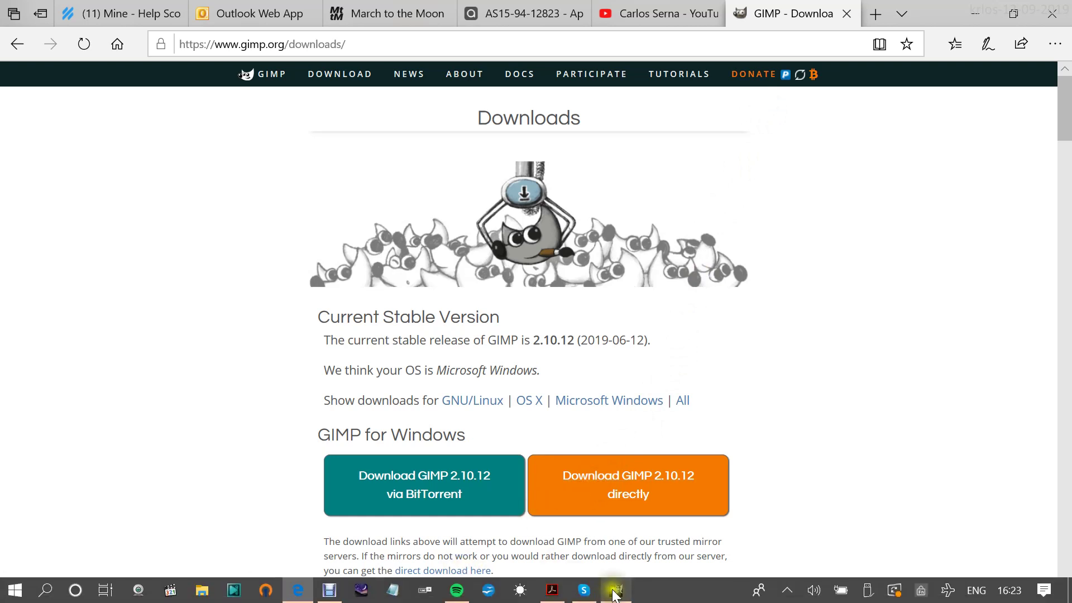
- Switch back to GIMP, commit the rotation of the selected square and zoom out to 33.3%
mouse_move(621, 596)
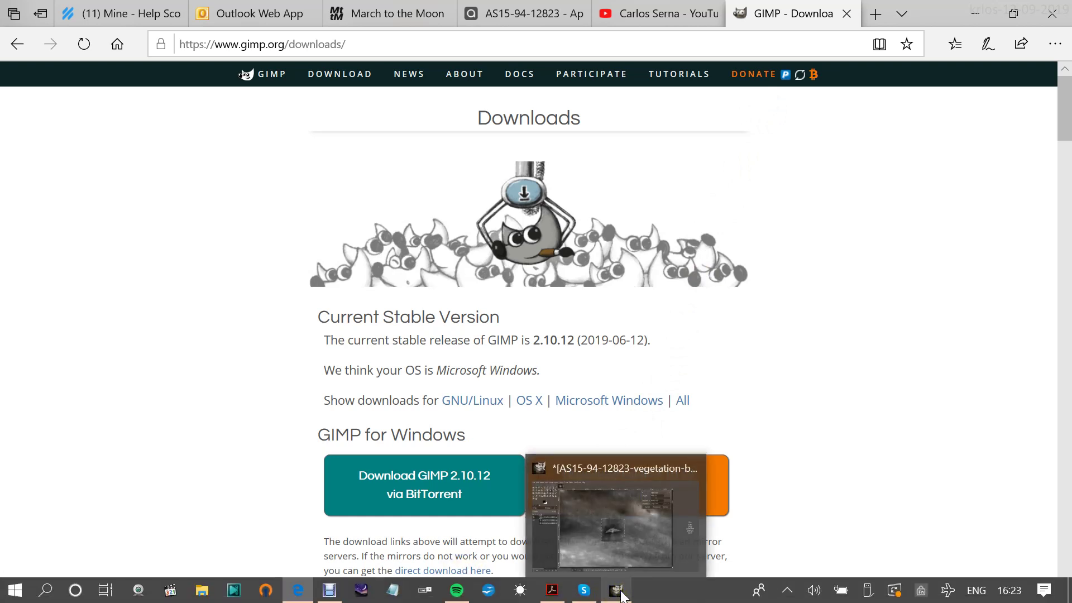
click(628, 562)
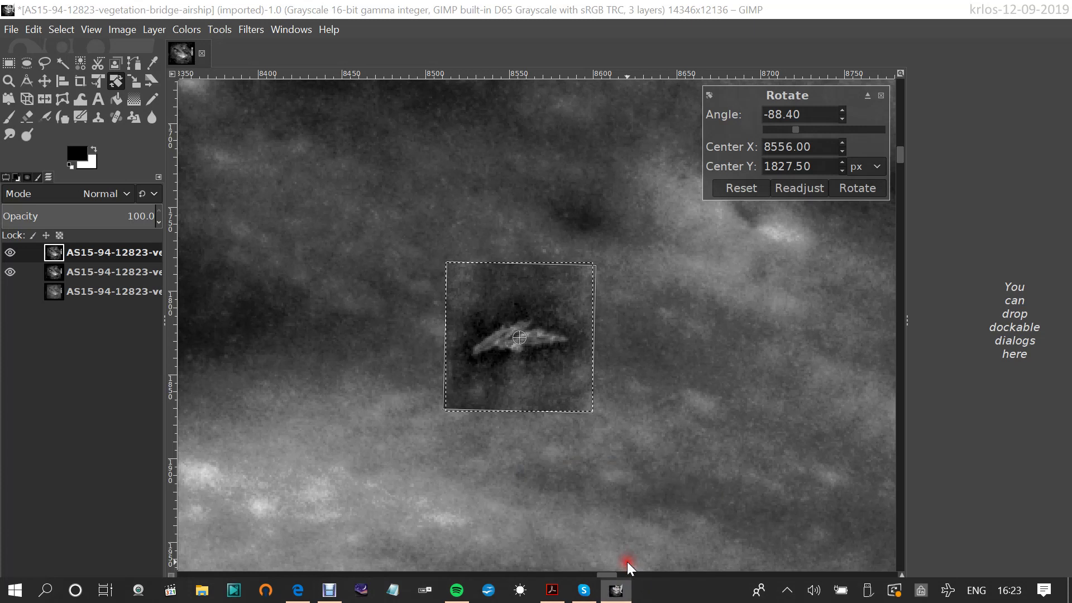
click(722, 417)
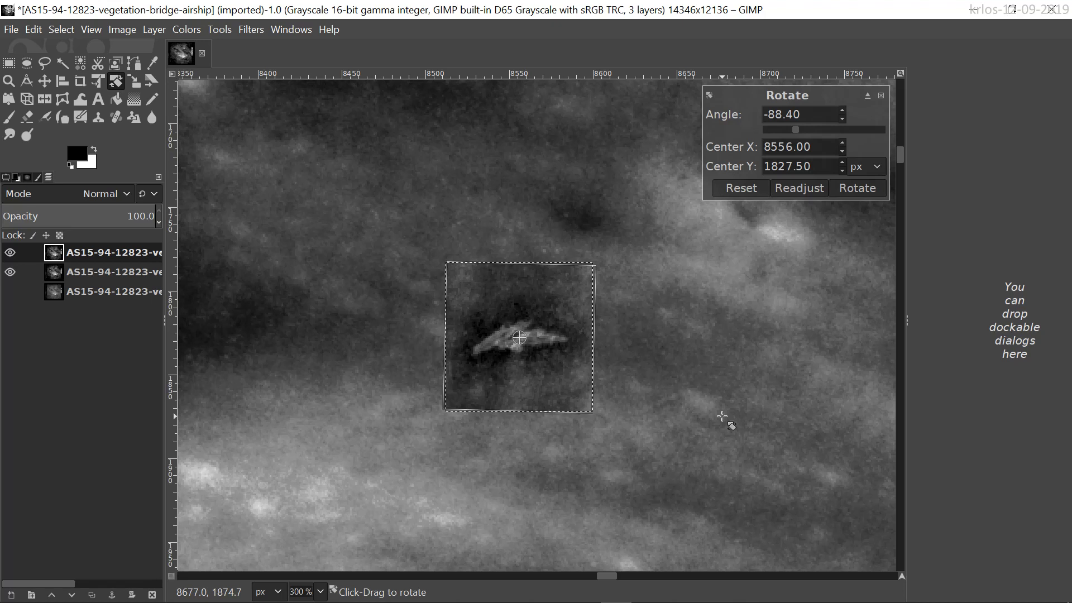
click(9, 81)
ctrl+click(487, 232)
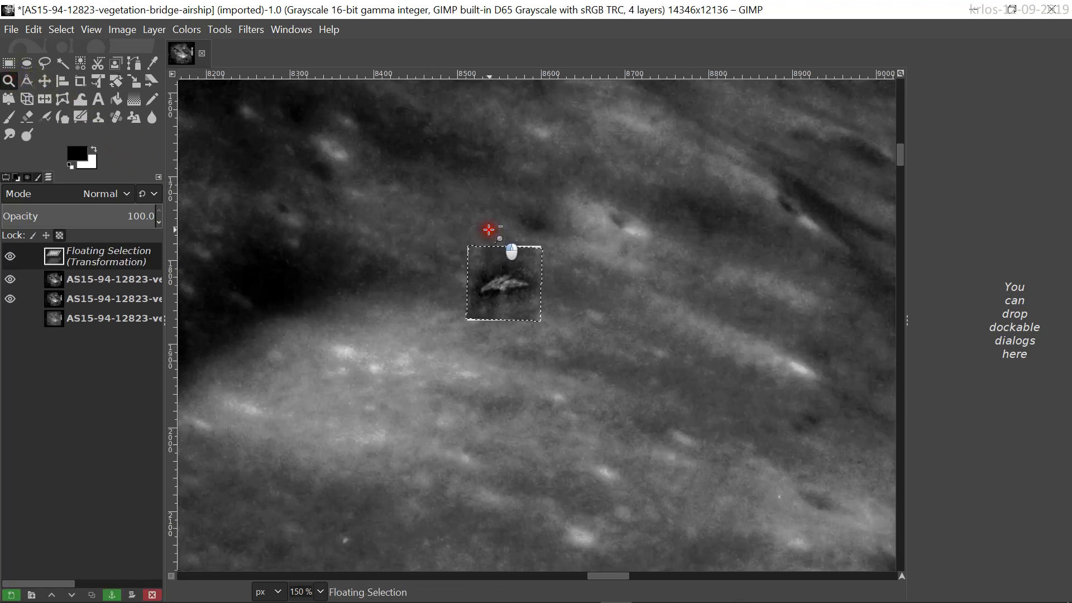
ctrl+click(489, 230)
ctrl+click(488, 230)
ctrl+click(487, 232)
ctrl+click(489, 232)
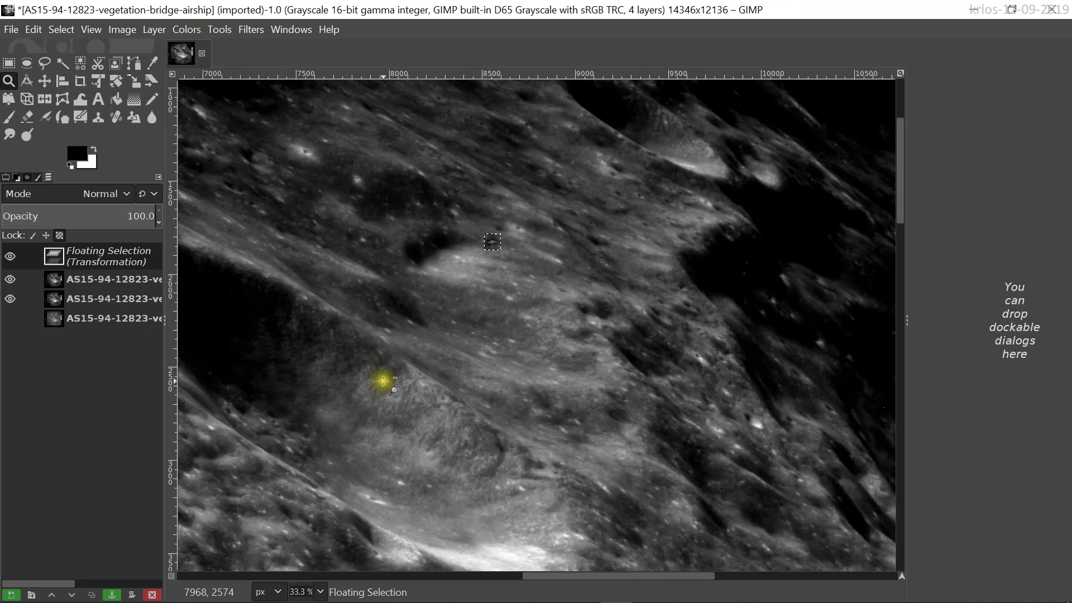
- Survey the terrain from the large dark crater past its bright rim to the long shadowed crater wall and the cratered plain beyond
key(space)
drag(417, 381, 586, 338)
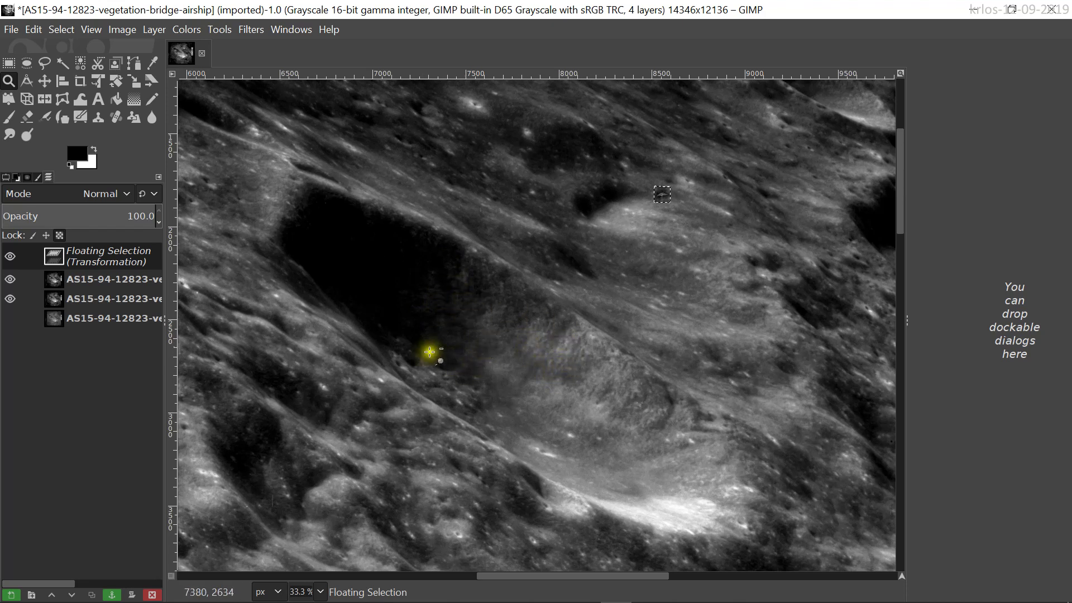
click(519, 318)
click(522, 320)
click(487, 360)
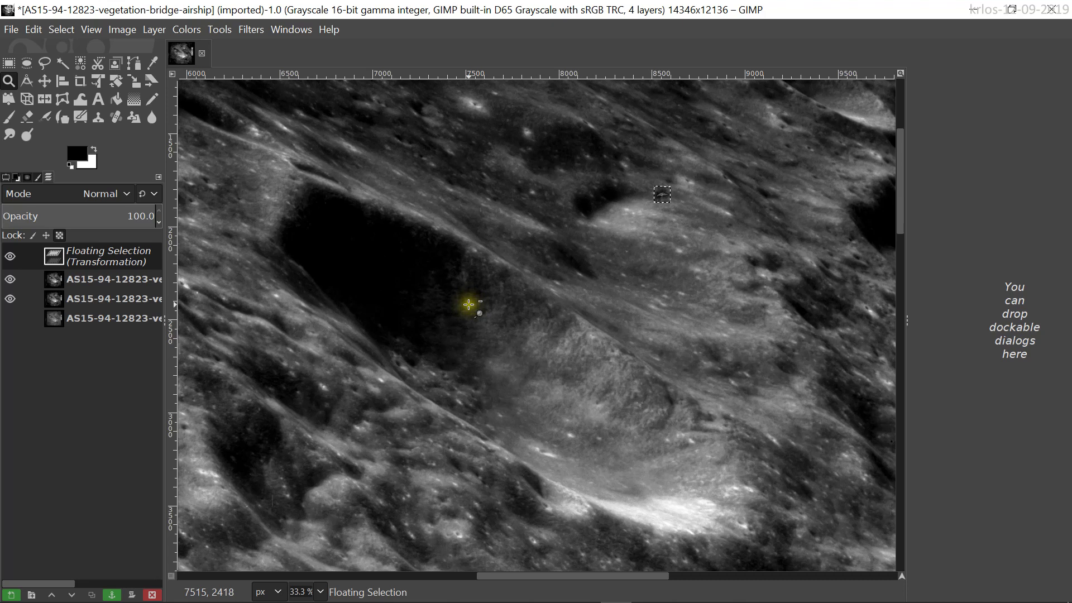
scroll(531, 304, down, 3)
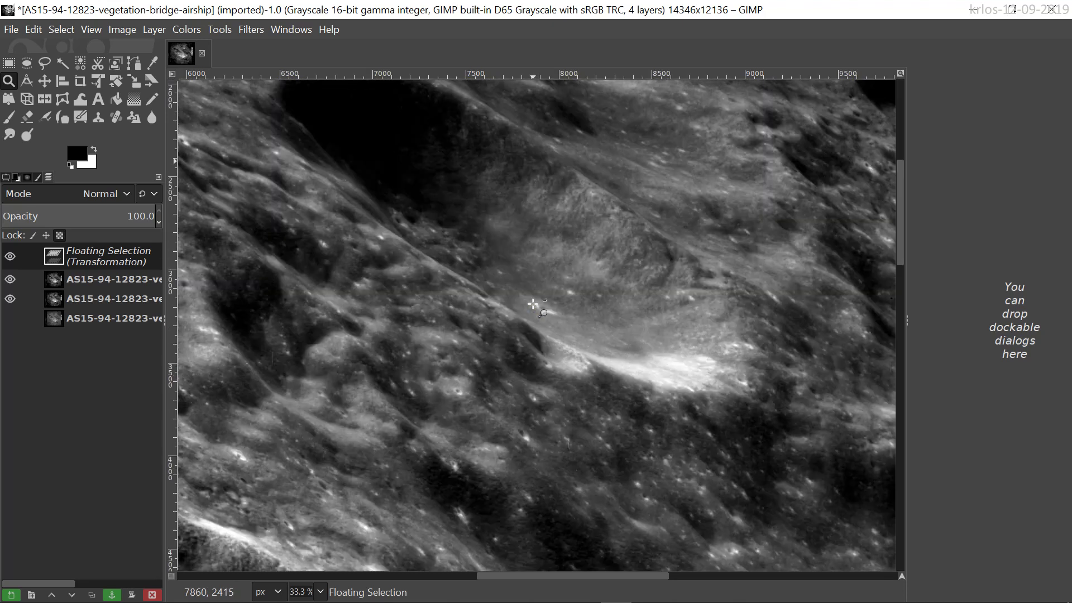
drag(471, 327, 639, 246)
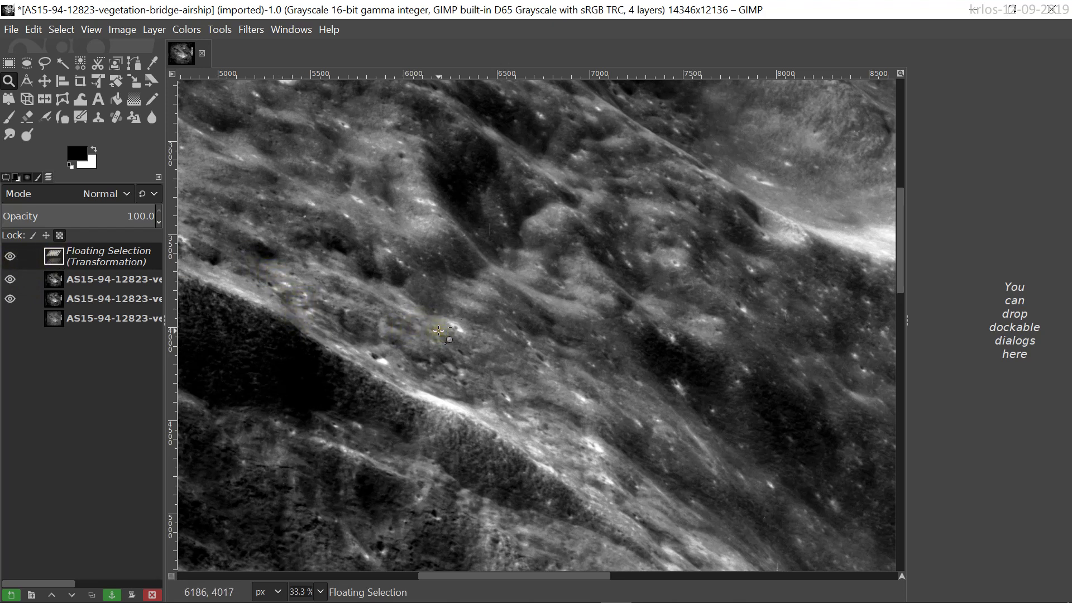
drag(439, 331, 748, 327)
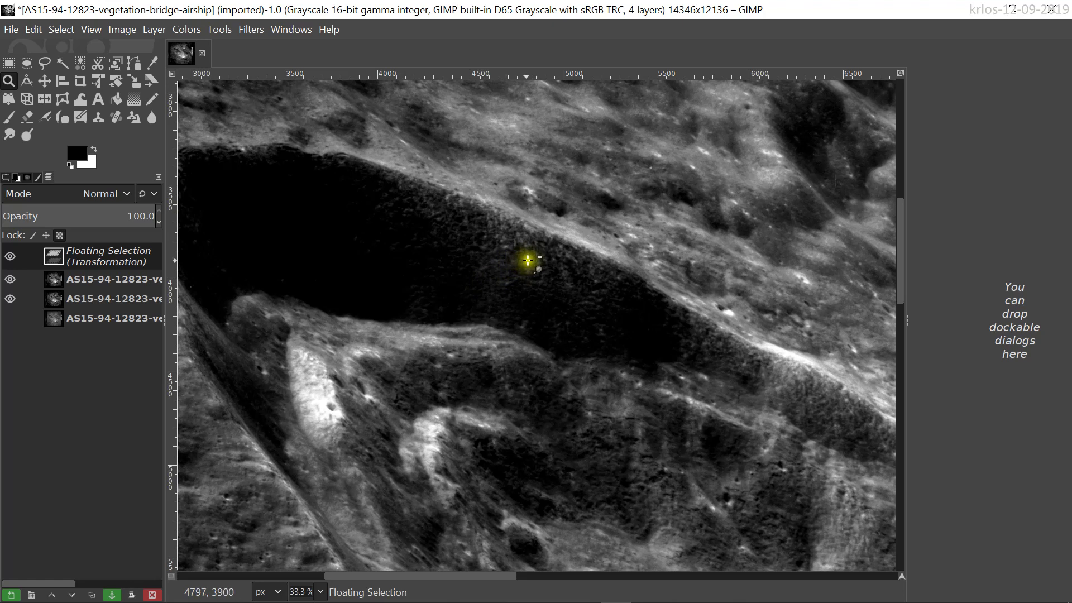
drag(457, 305, 791, 163)
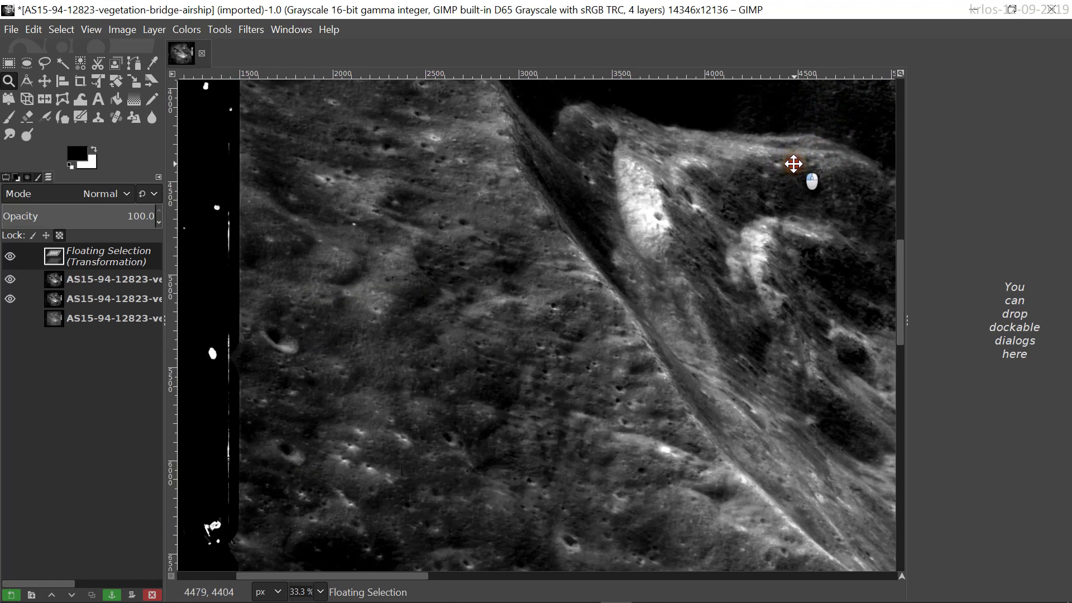